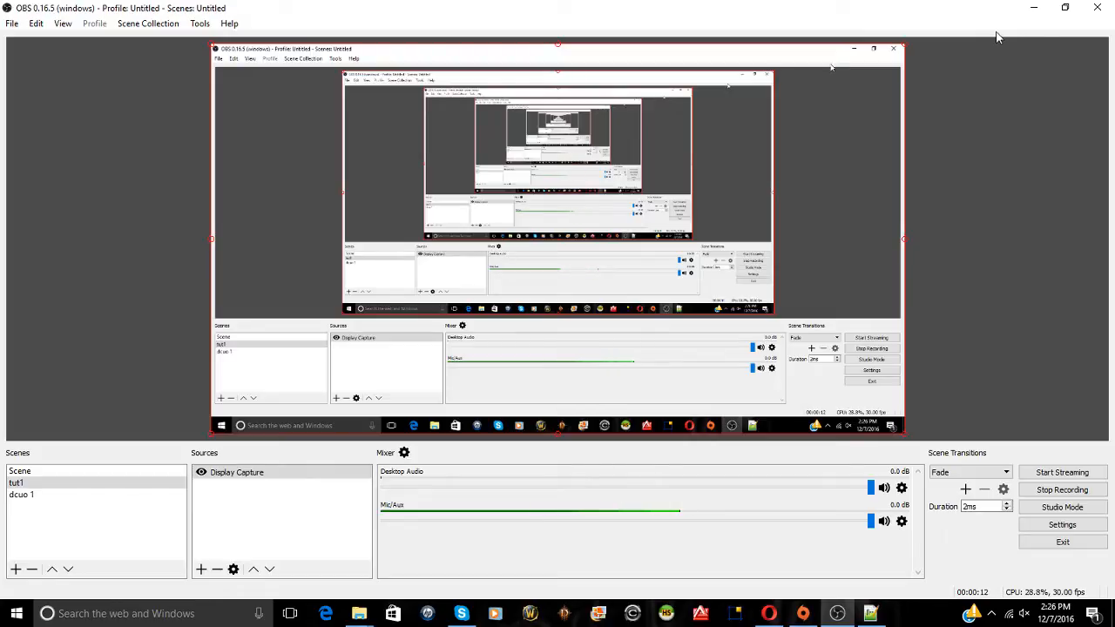
Minimize OBS Studio and then Opera to expose the desktop and the videos folder
left_click(1033, 12)
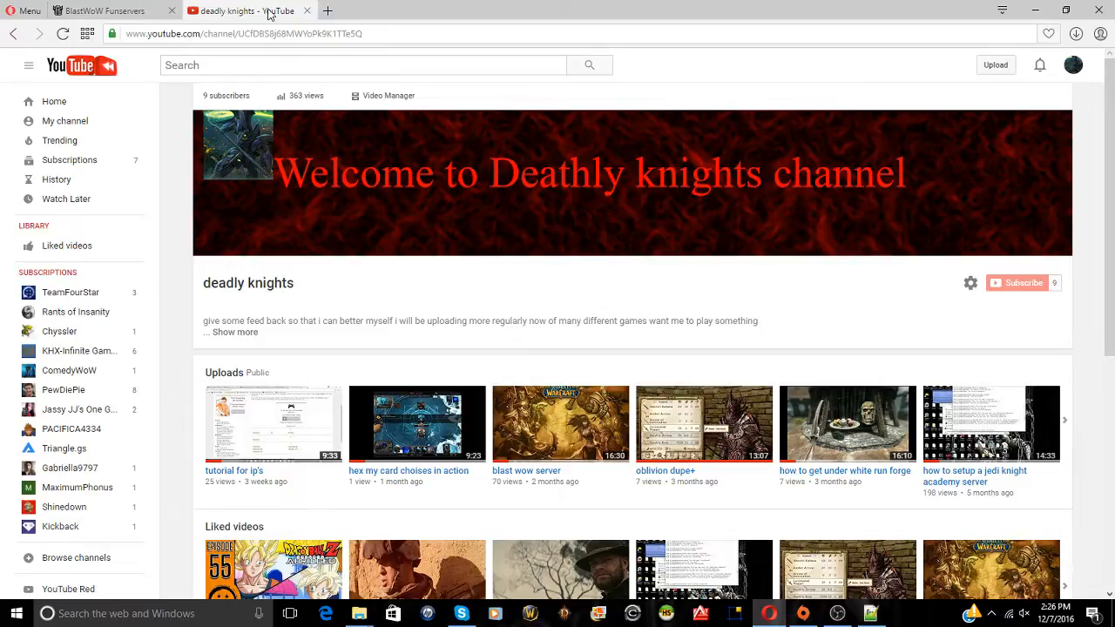
left_click(1035, 10)
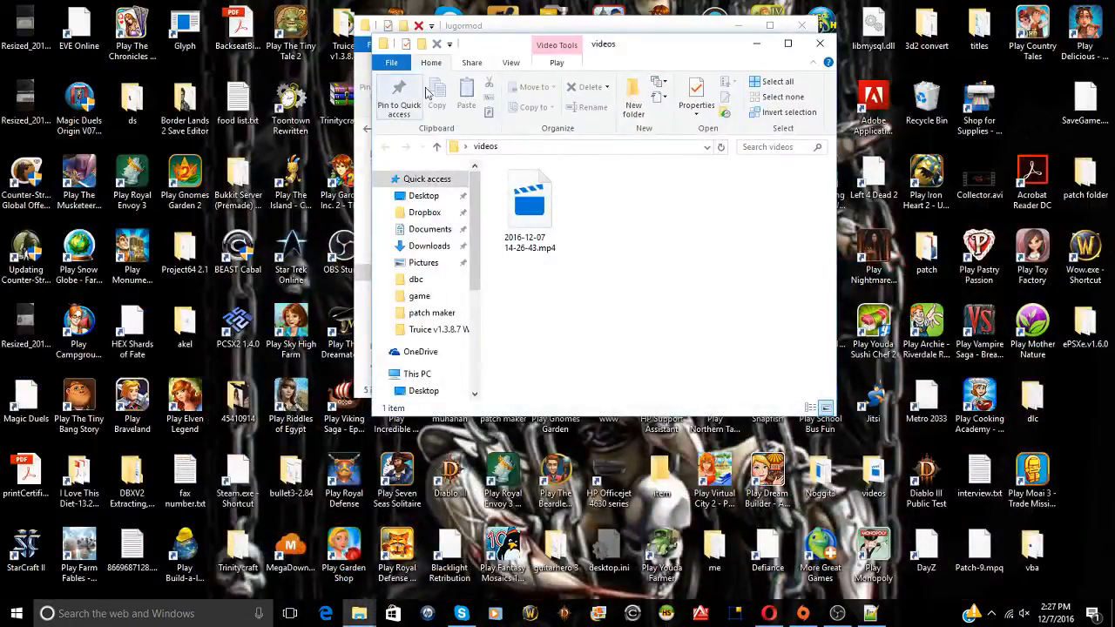
Inspect GameData's base folder, including bots.cfg, and its botfiles subfolder, then return to GameData
left_click(769, 25)
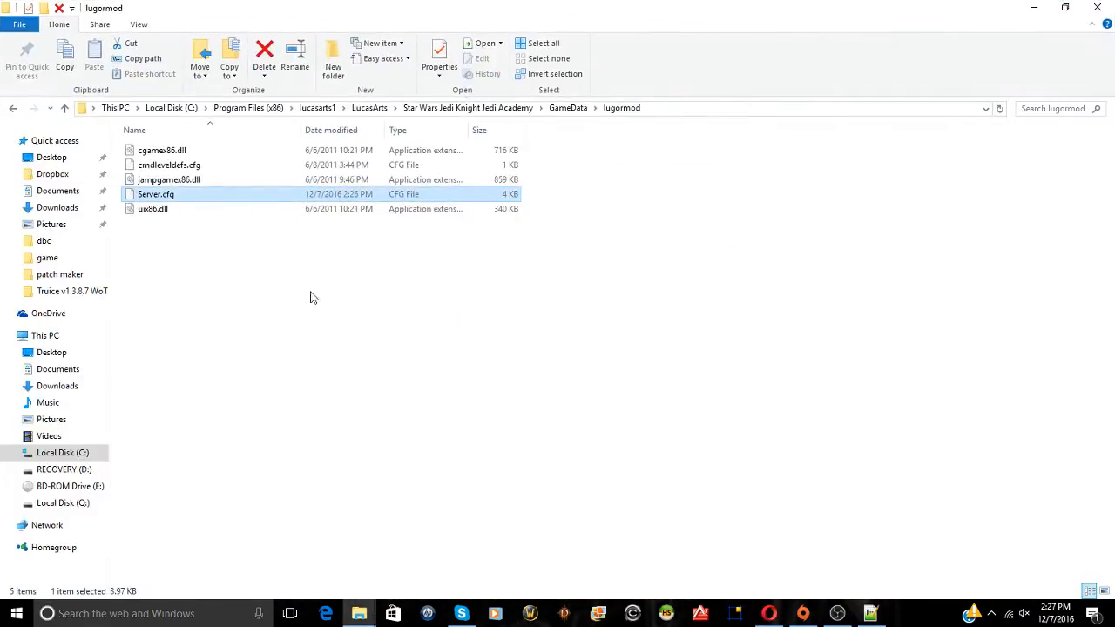
left_click(24, 107)
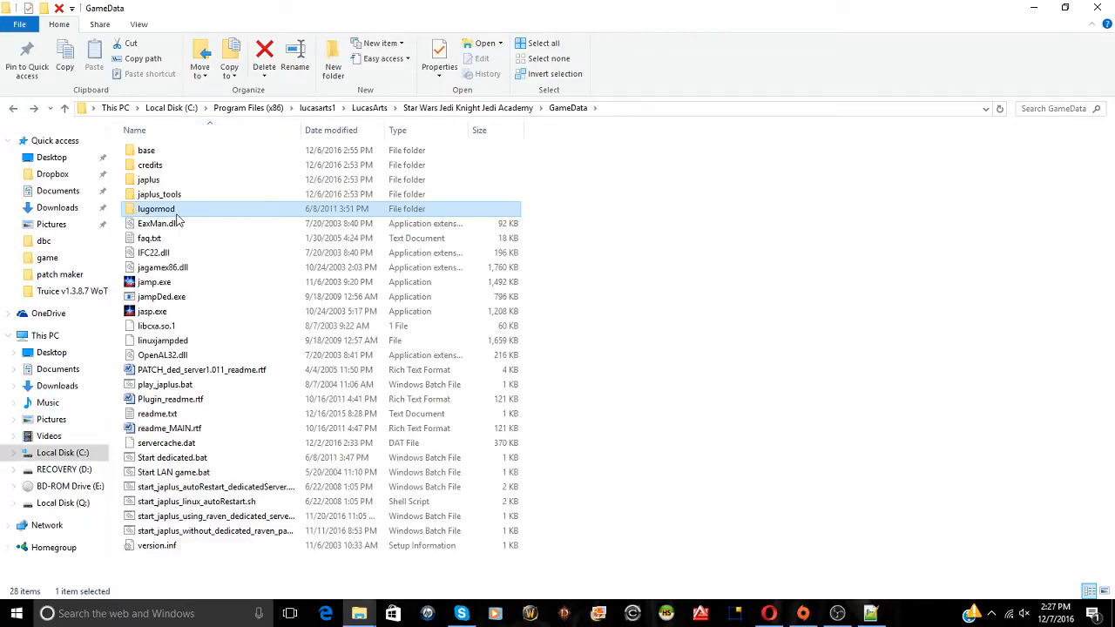
left_click(168, 153)
double_click(169, 153)
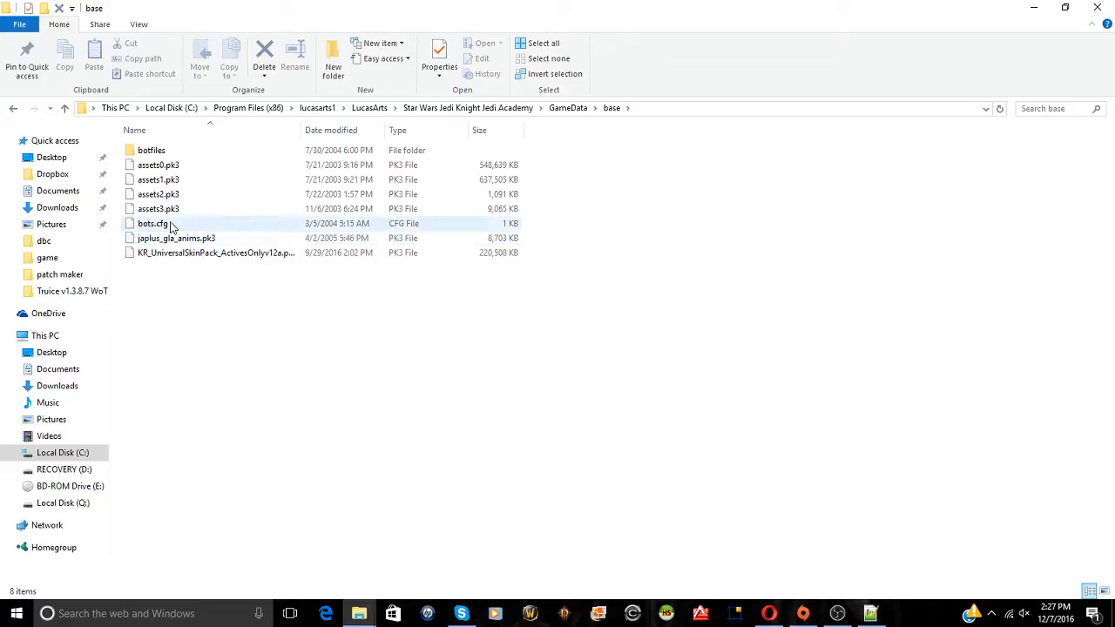
right_click(168, 223)
left_click(155, 150)
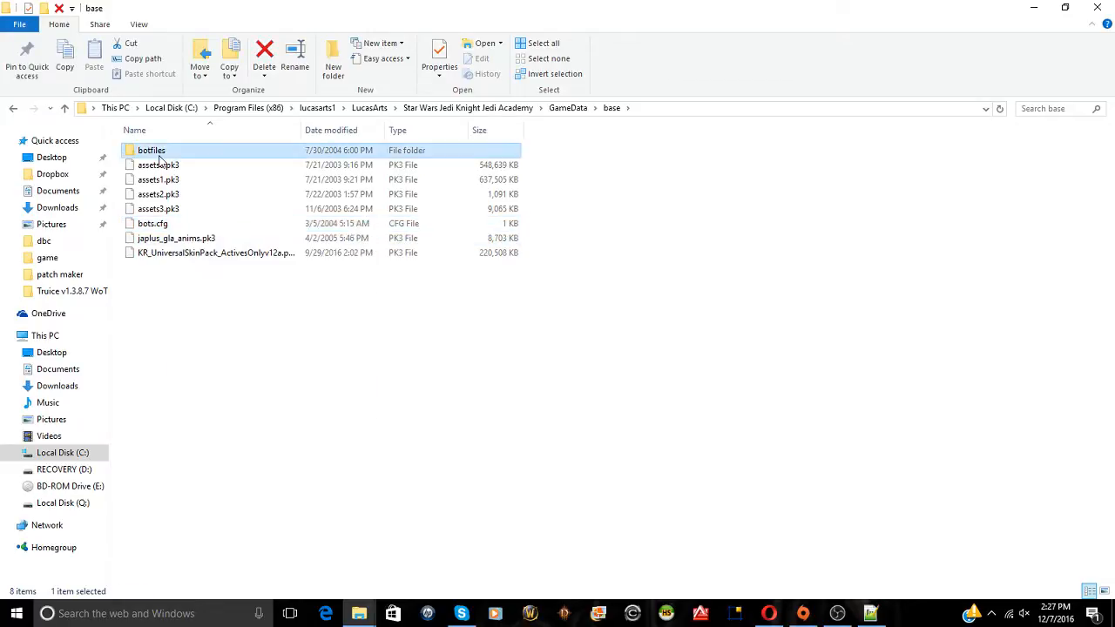
double_click(155, 151)
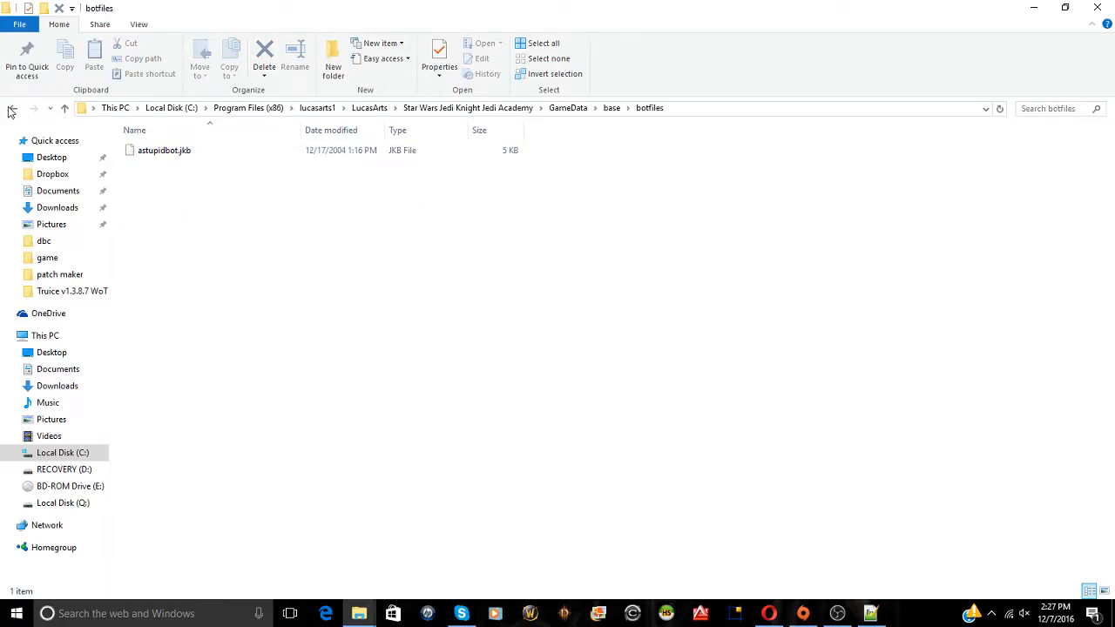
left_click(13, 108)
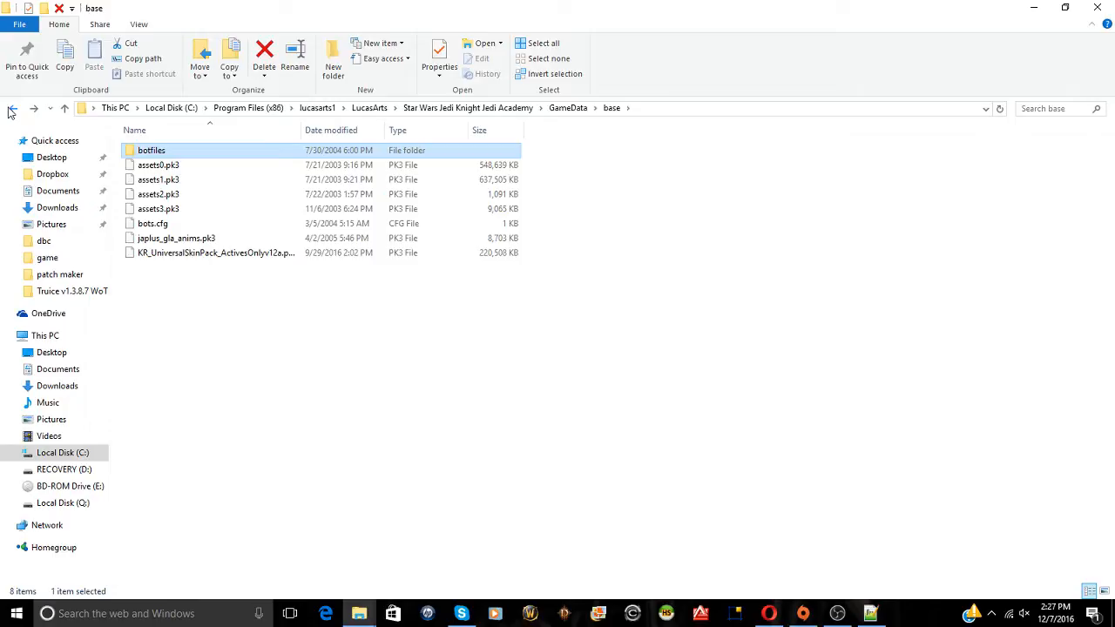
left_click(12, 108)
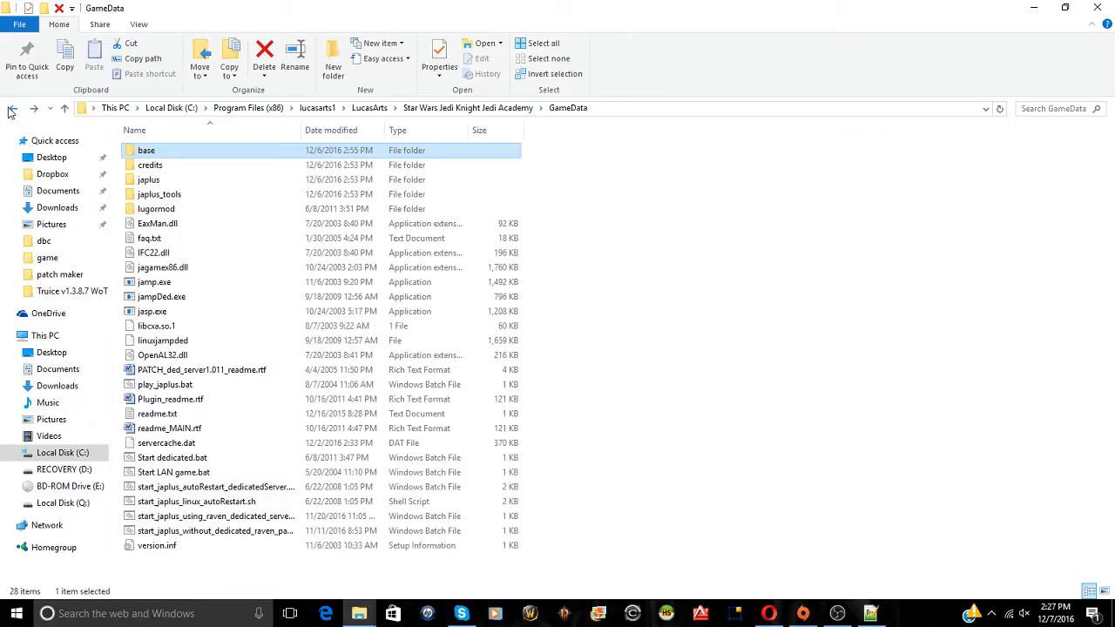
Open the lugormod folder and bring up the context menu for Server.cfg
double_click(170, 211)
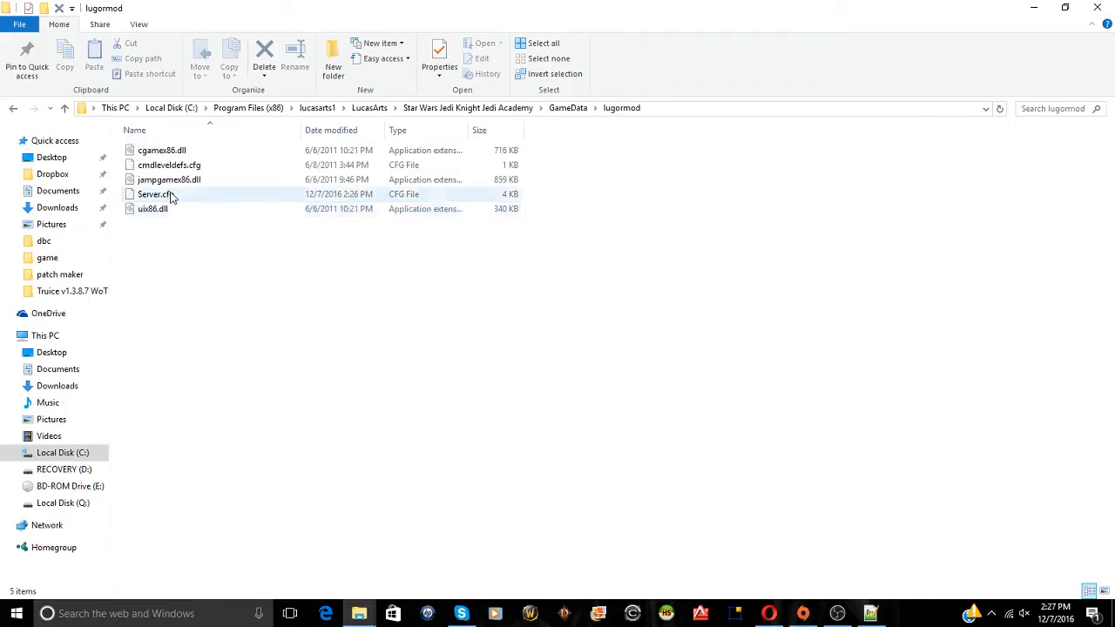
left_click(173, 196)
right_click(174, 199)
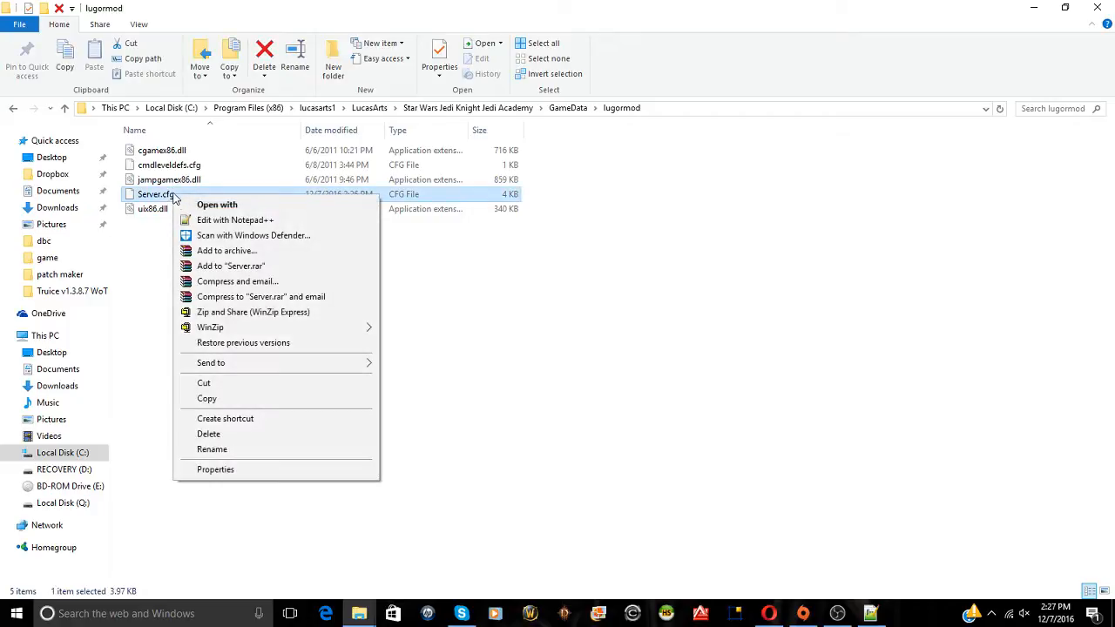
Edit Server.cfg in Notepad++, replacing the g_enterMotd text with 'lets see if this works'
left_click(242, 223)
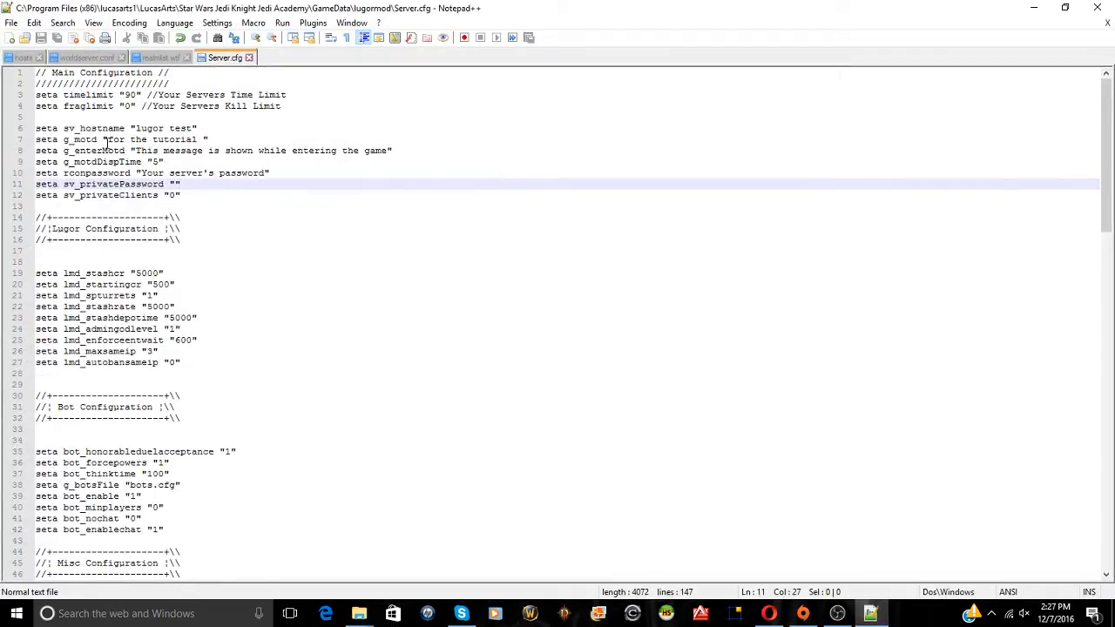
left_click(136, 129)
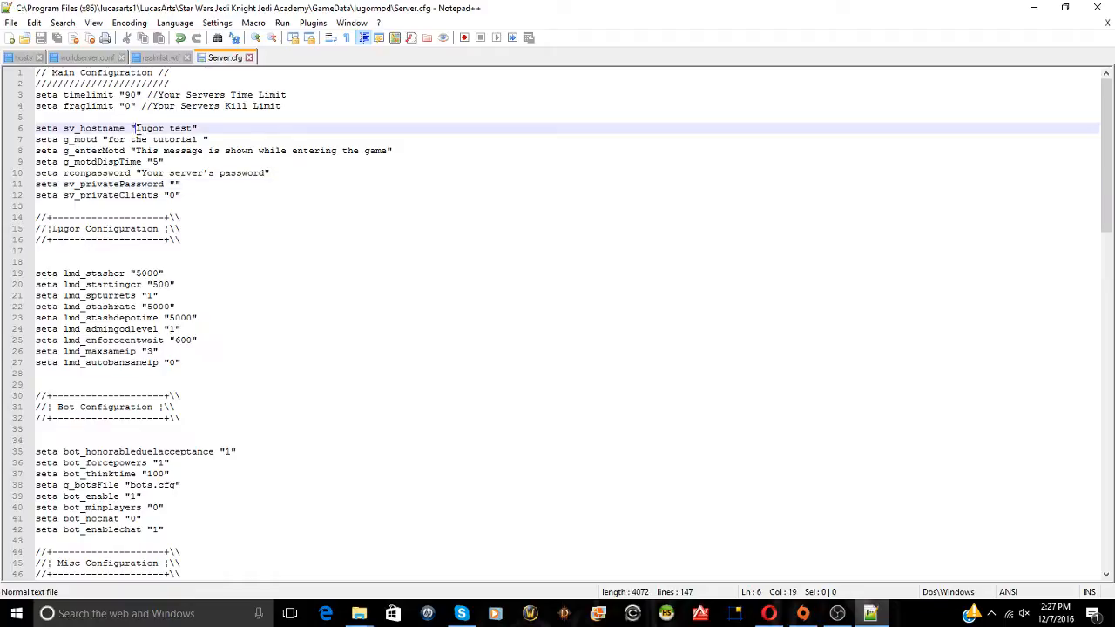
left_click_drag(136, 129, 199, 129)
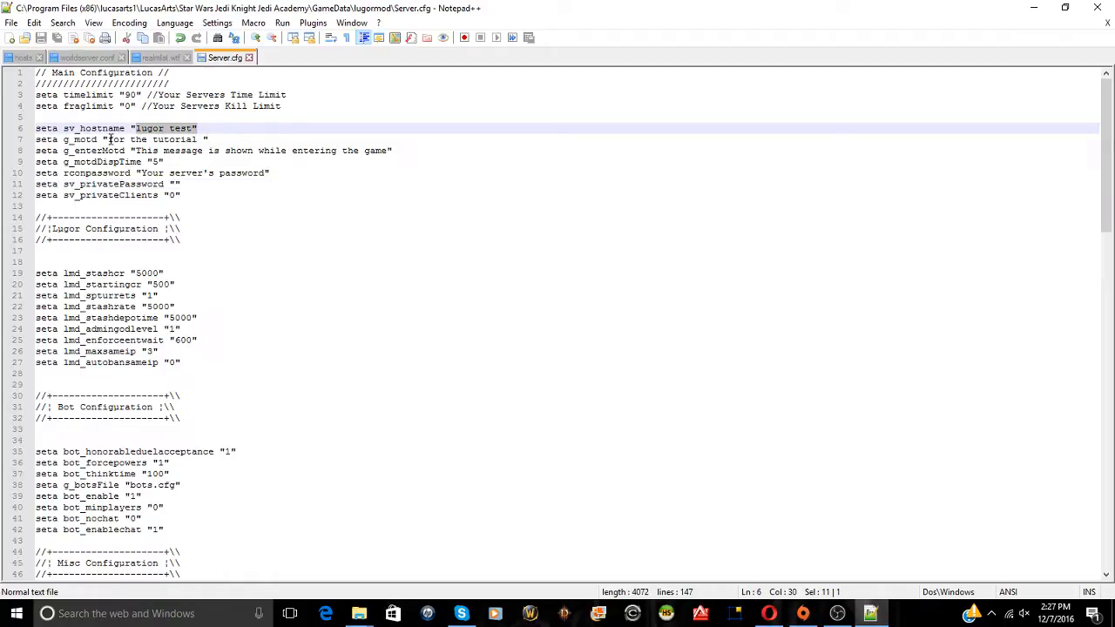
left_click_drag(108, 139, 209, 139)
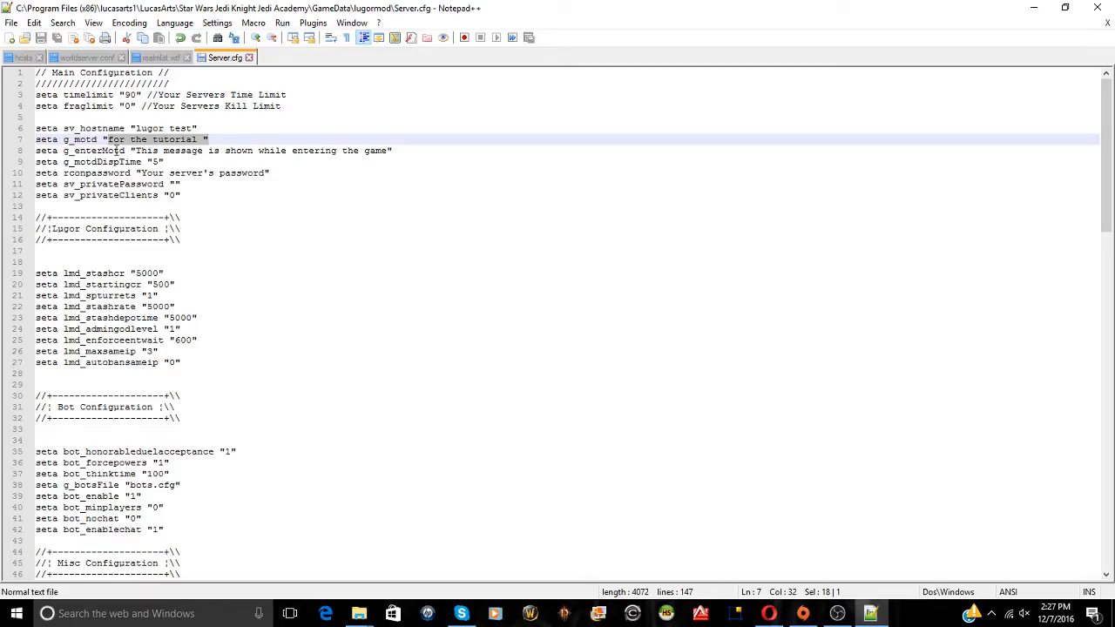
left_click_drag(137, 152, 390, 154)
type("lets see if ")
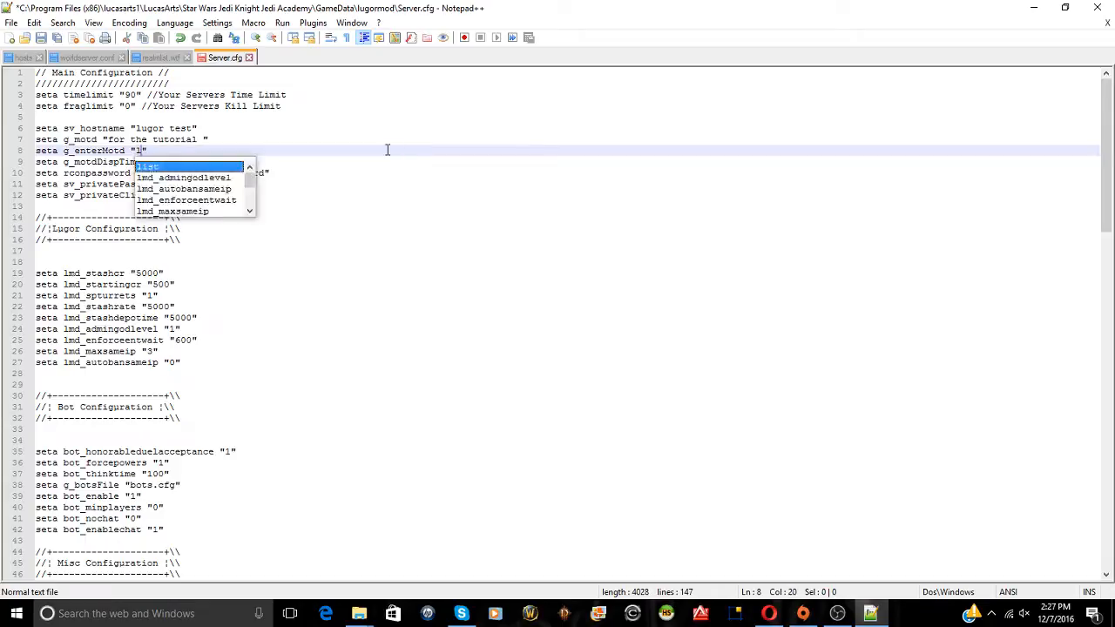
type("this works")
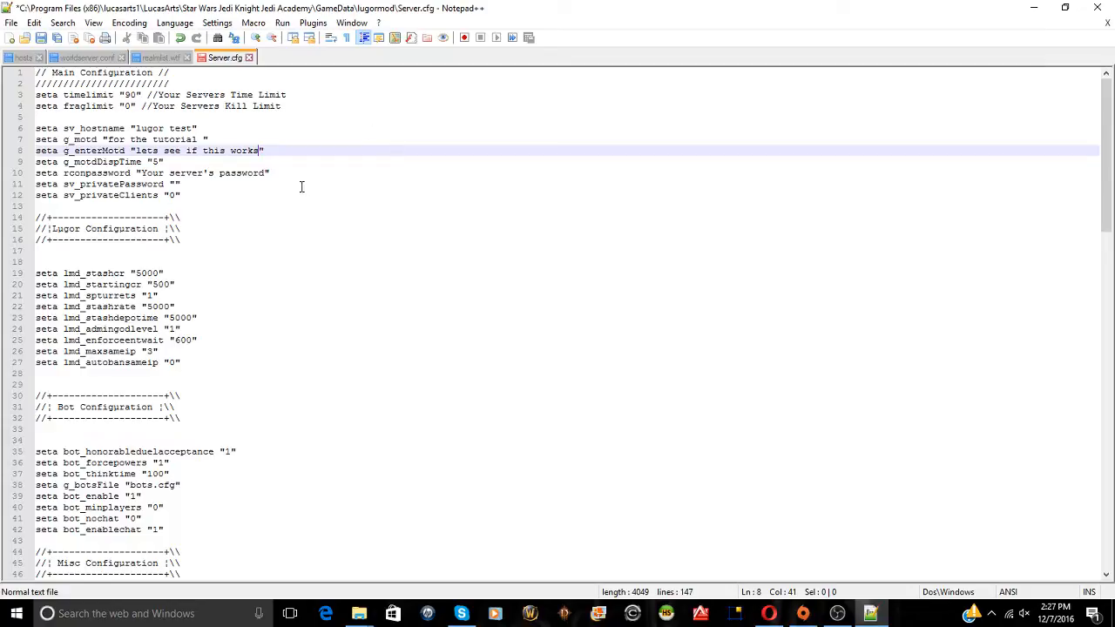
Change g_motdDispTime from 5 to 15
double_click(156, 162)
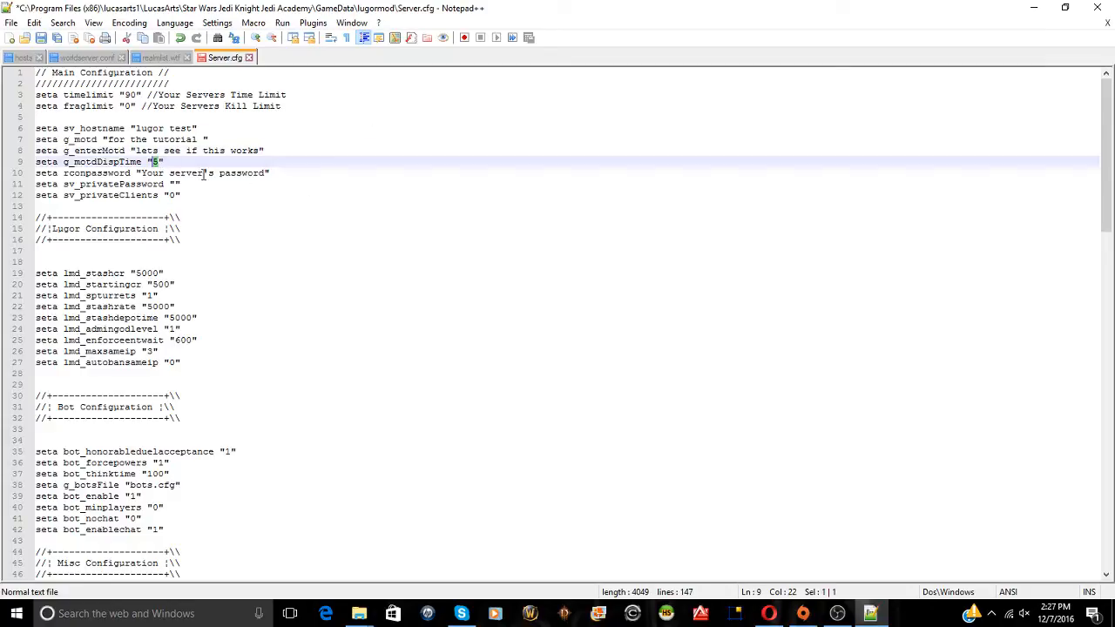
type("10")
key("BackSpace")
key("BackSpace")
type("15")
left_click(332, 154)
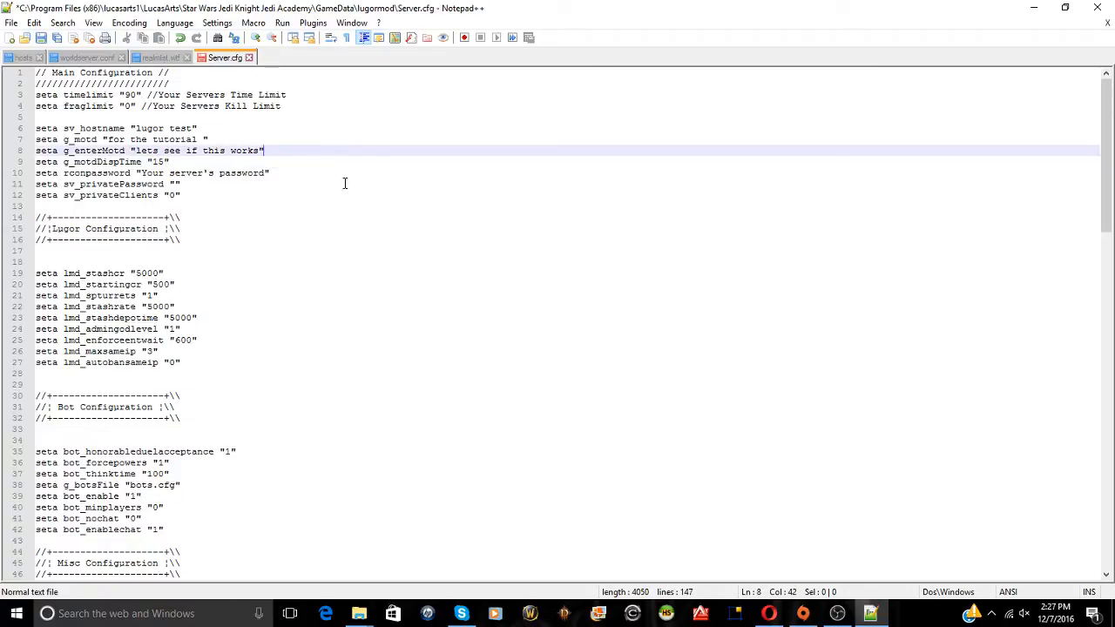
Overwrite the rconpassword placeholder with a new password and move into the private password quotes
left_click_drag(141, 173, 267, 174)
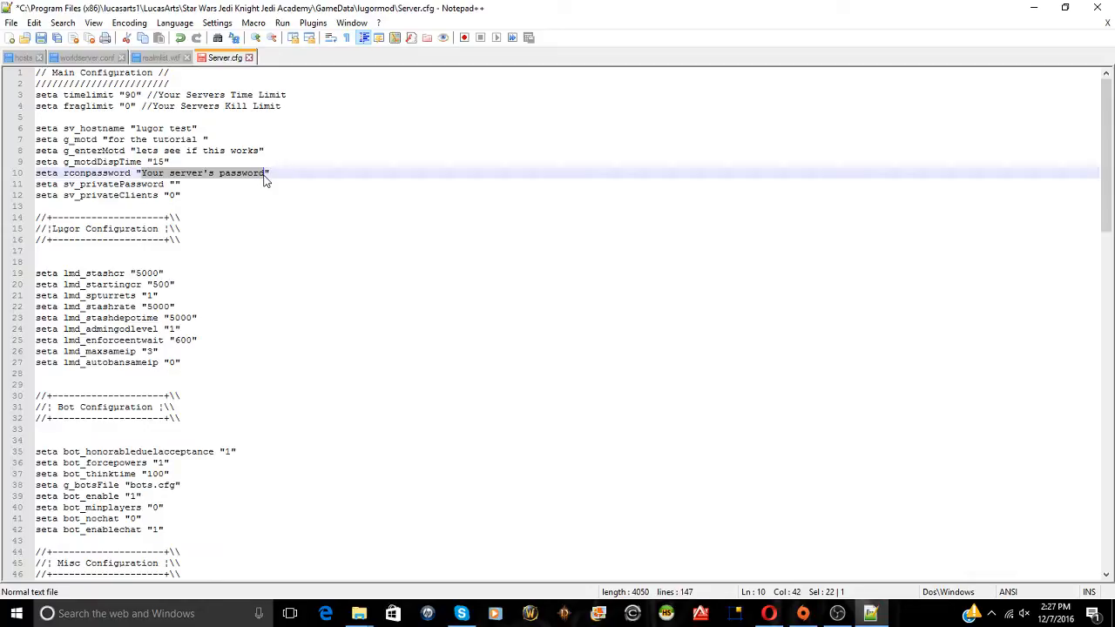
type("testpas")
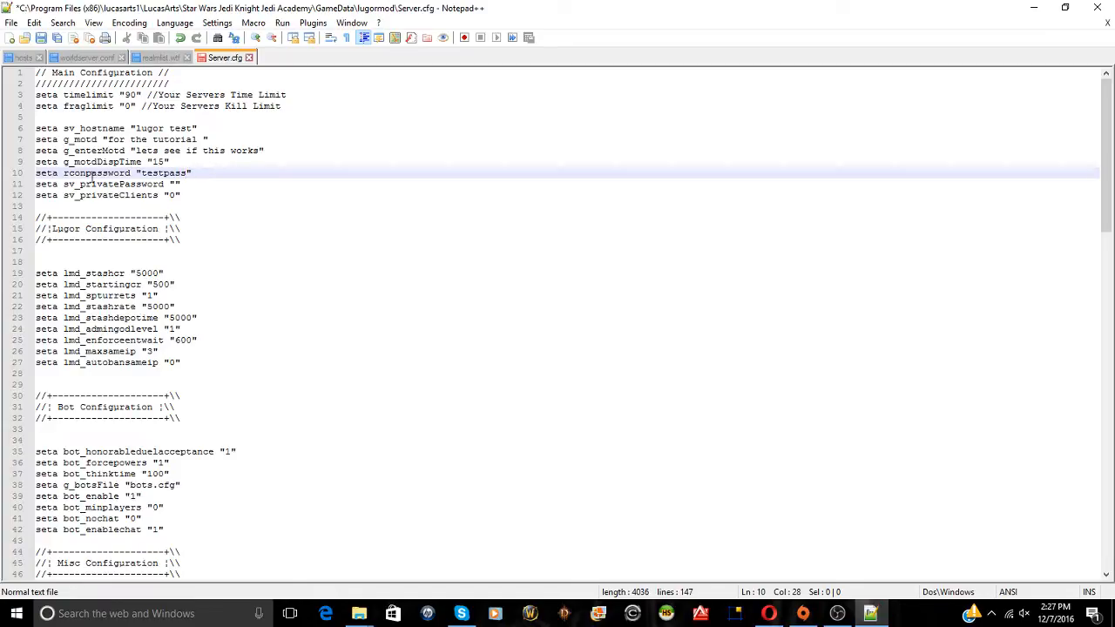
left_click_drag(39, 181, 187, 184)
left_click(176, 183)
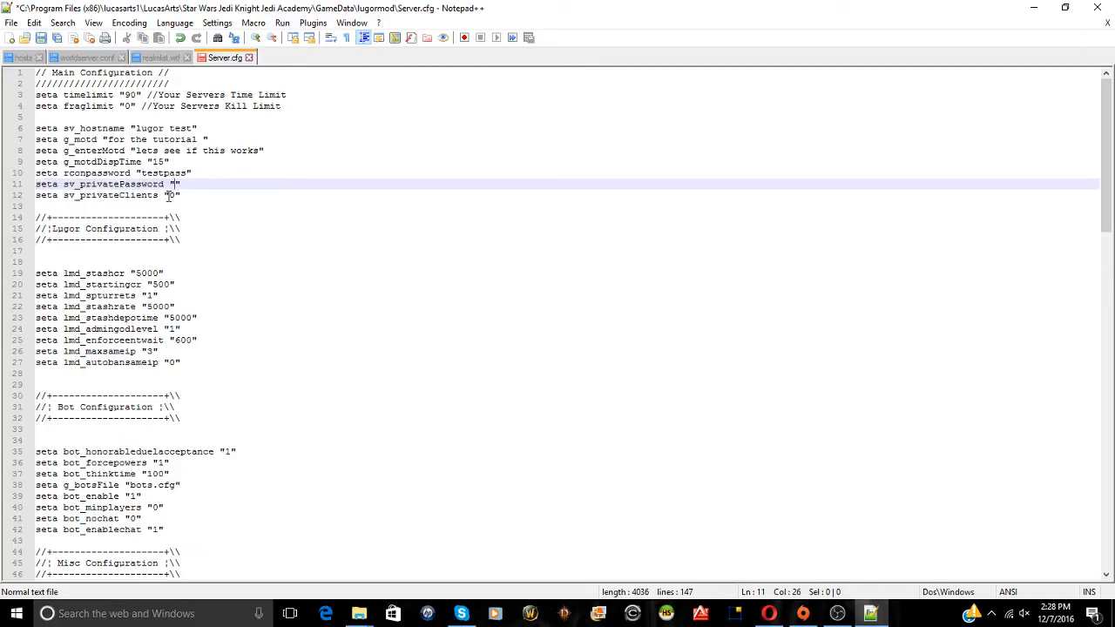
left_click_drag(39, 190, 189, 198)
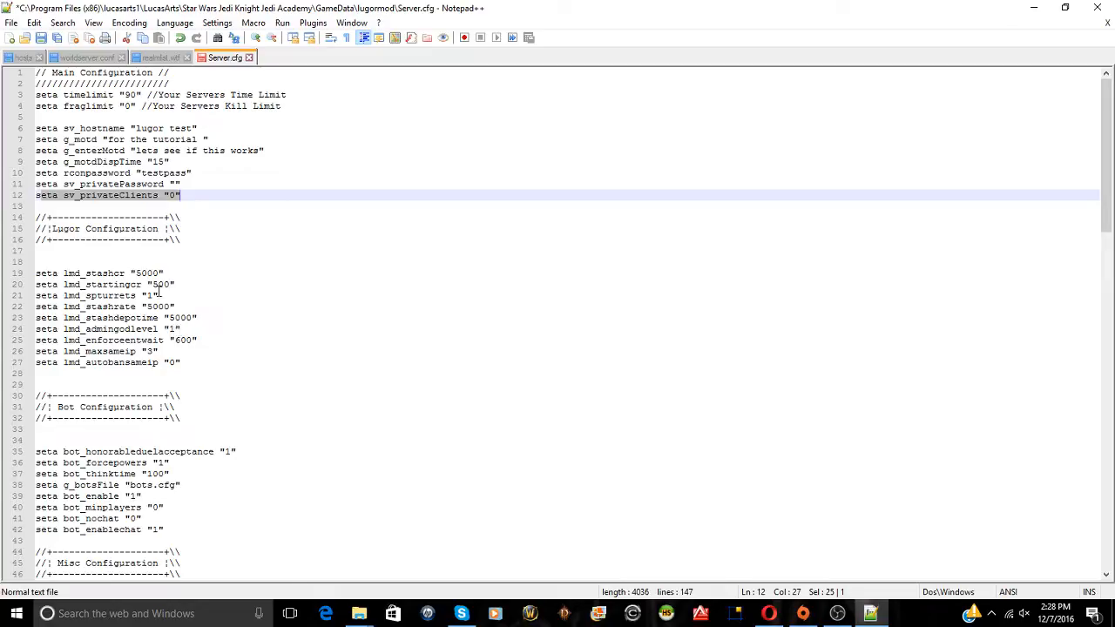
scroll(145, 266, "down", 4)
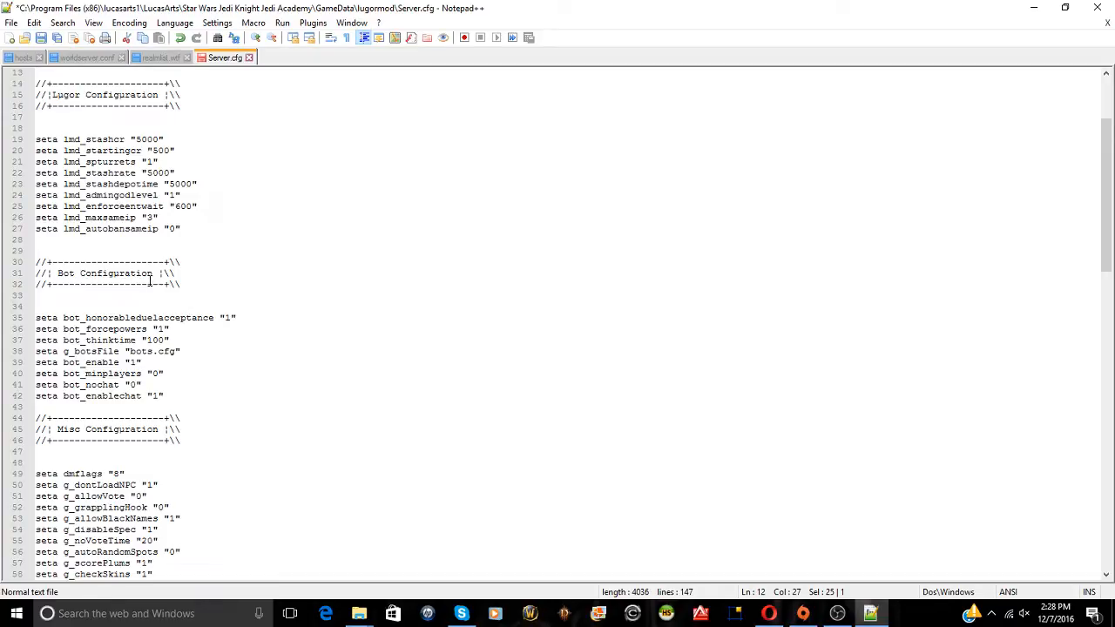
scroll(149, 281, "down", 10)
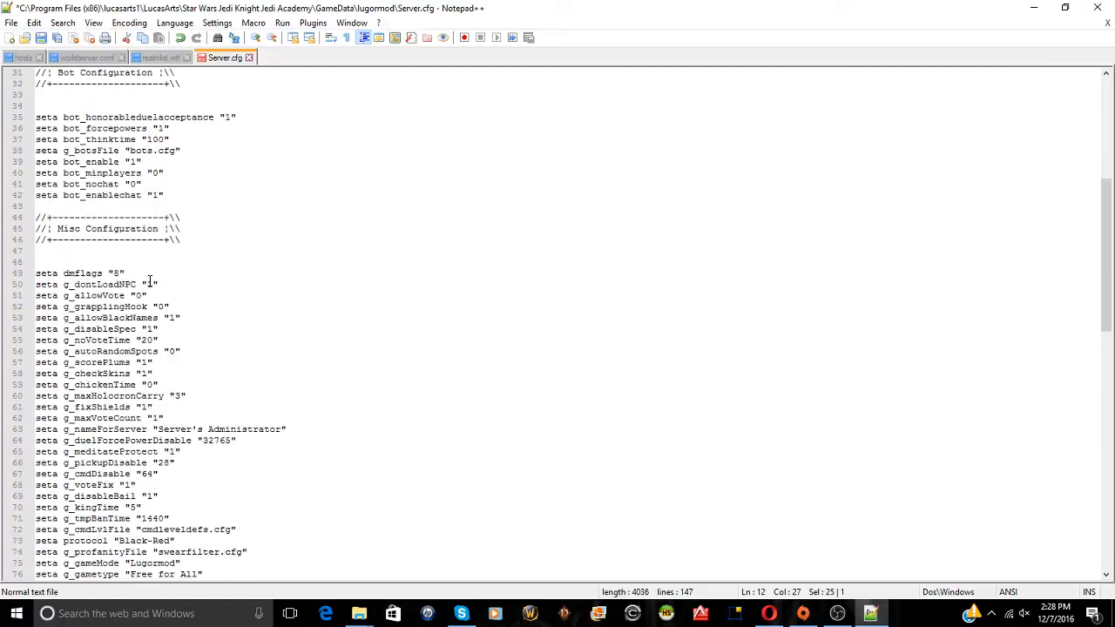
scroll(149, 281, "down", 5)
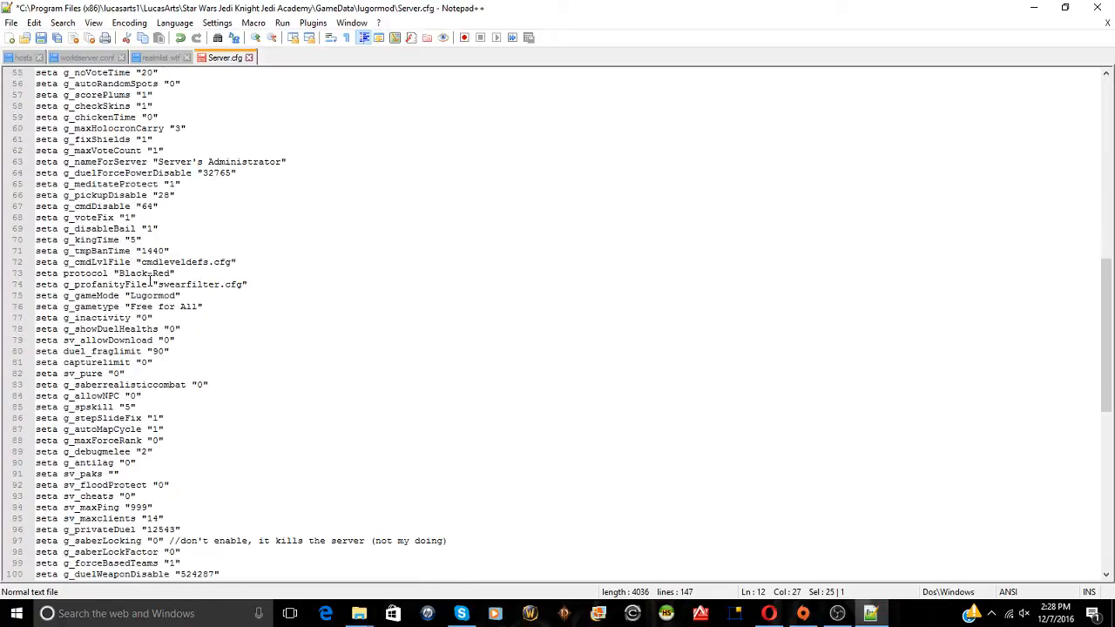
scroll(150, 280, "down", 4)
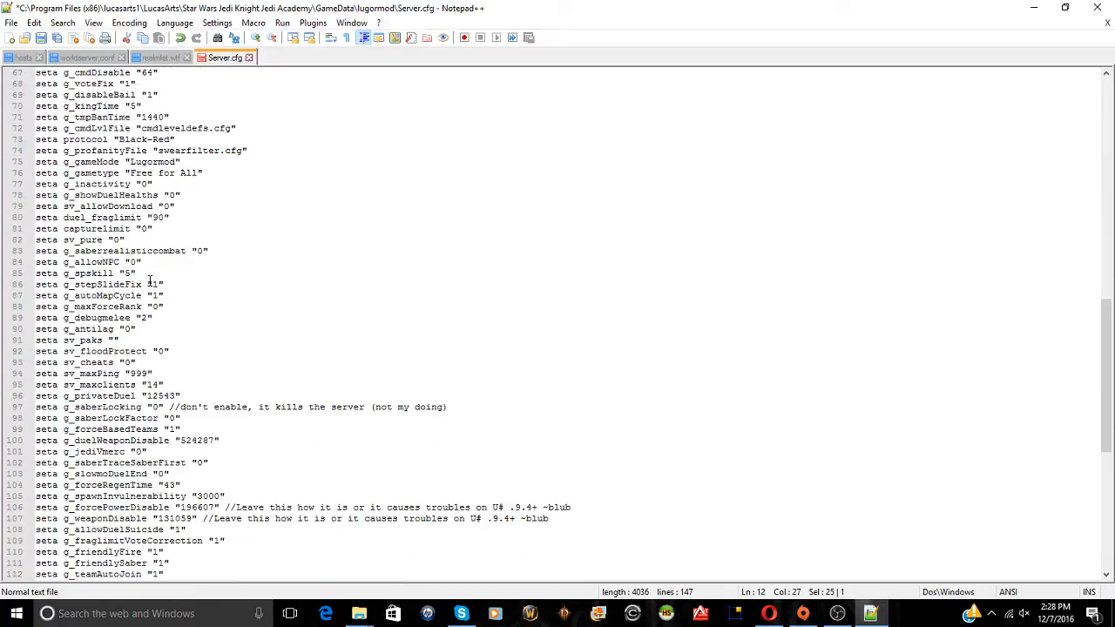
scroll(150, 280, "down", 11)
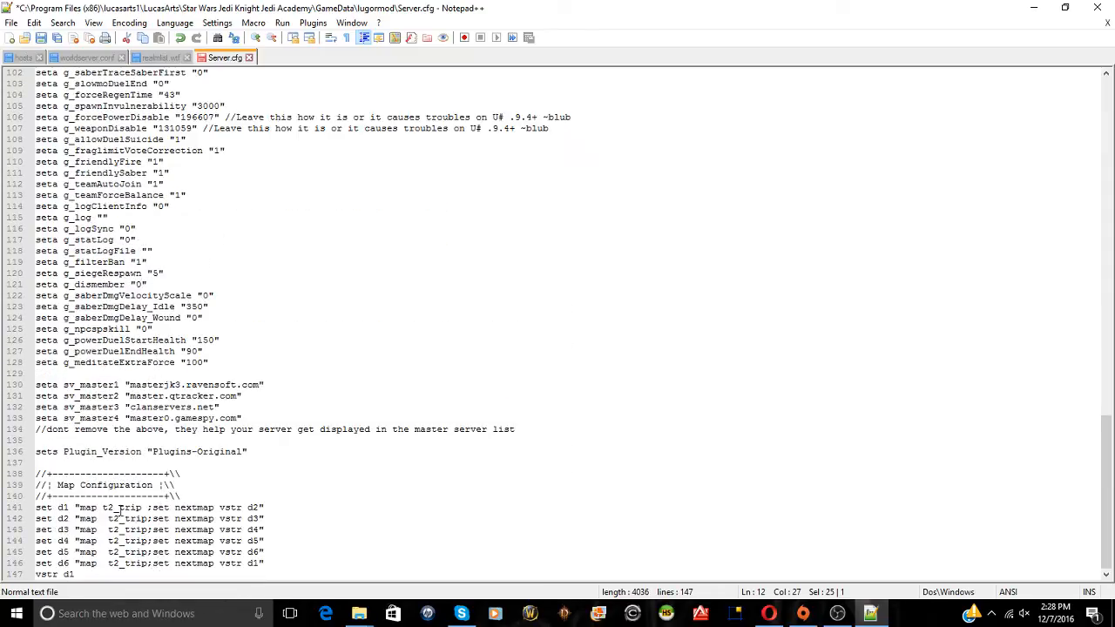
scroll(113, 506, "up", 7)
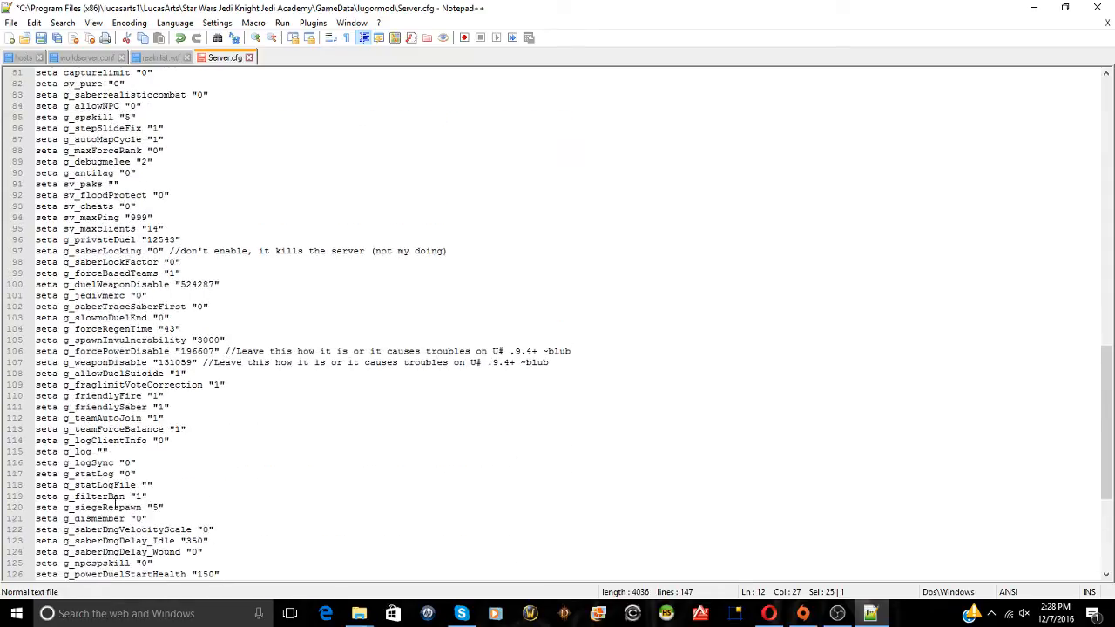
Search 'lugormod server download' in a new Opera tab and browse the JKHub Lugormod page
left_click(768, 614)
left_click(328, 11)
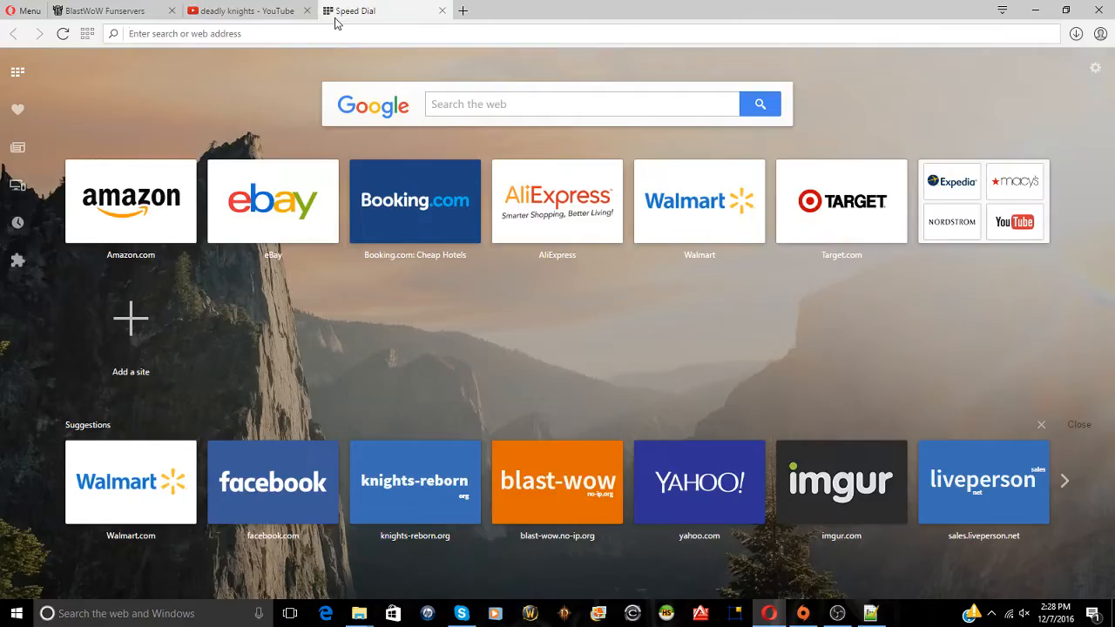
type("lugormod server download")
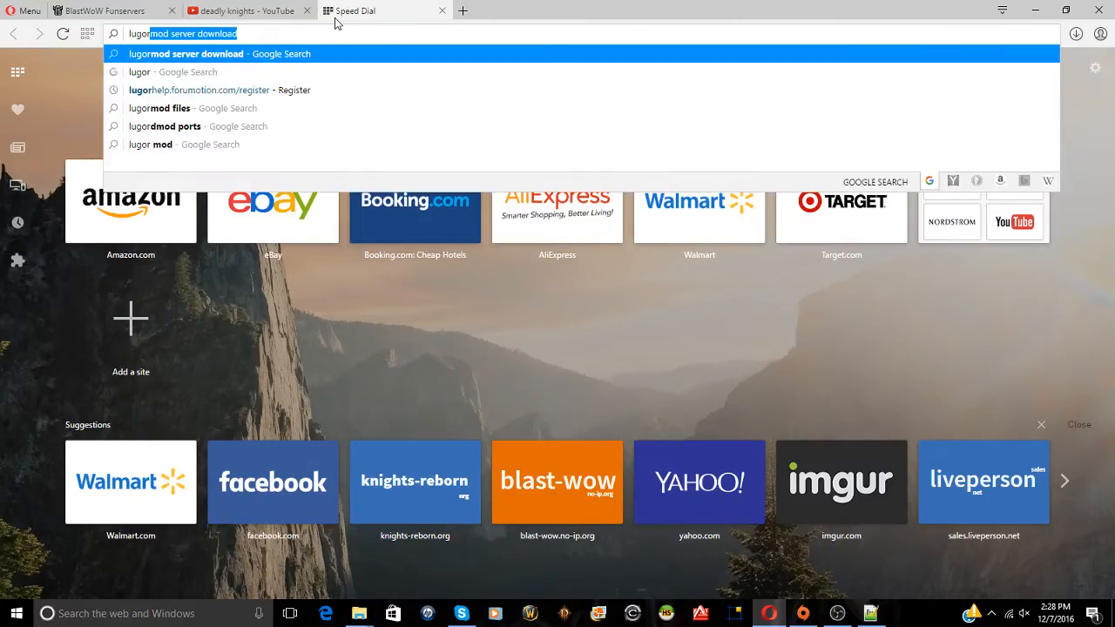
key("Return")
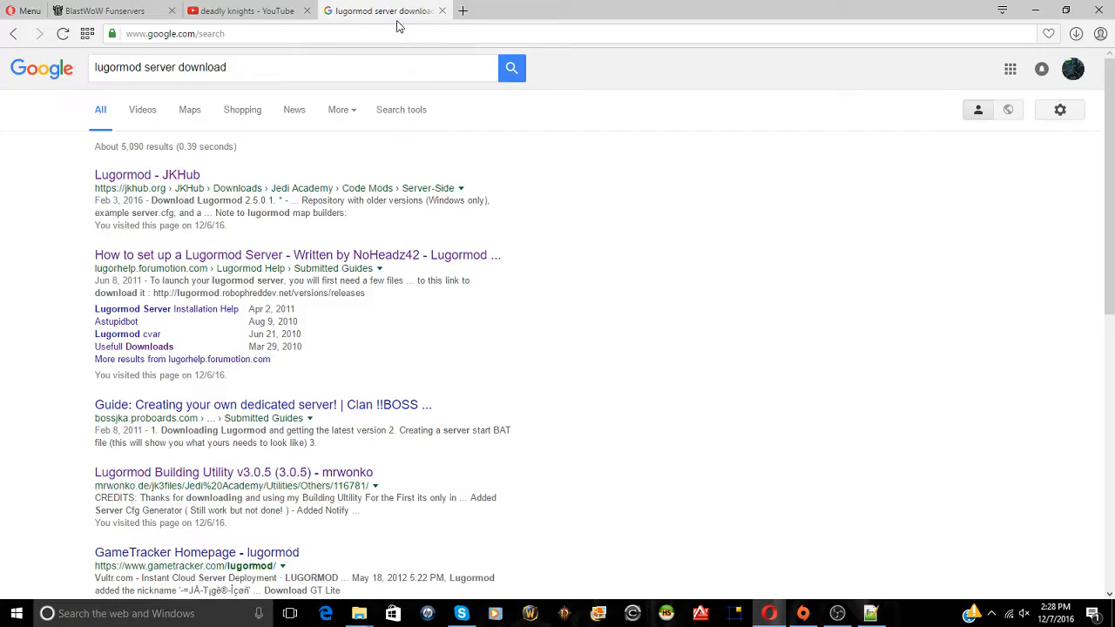
left_click(156, 180)
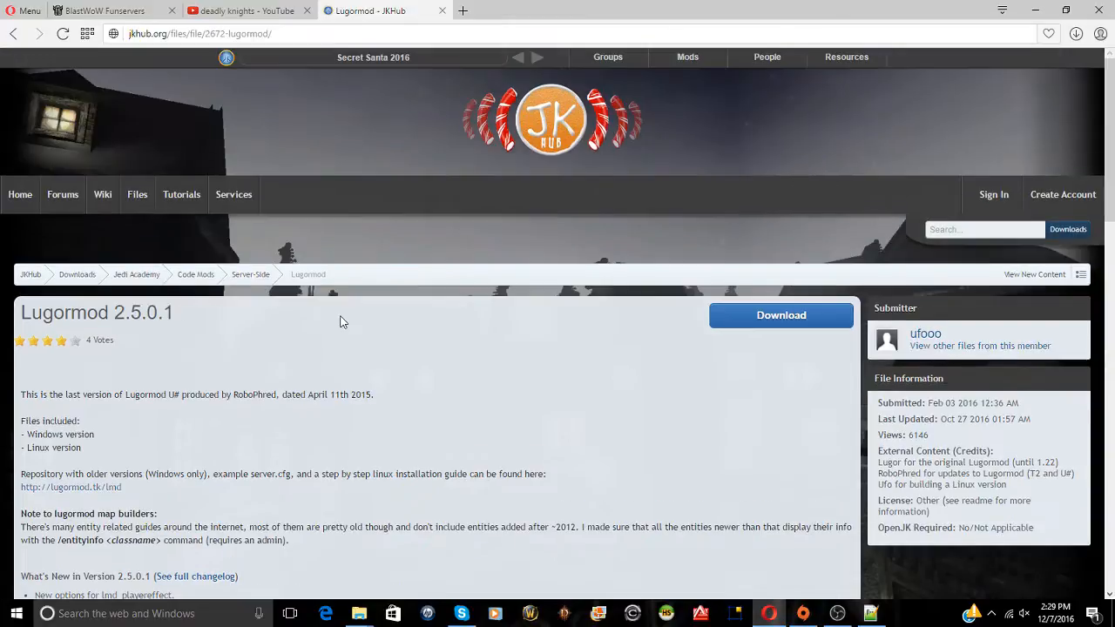
scroll(207, 394, "down", 1)
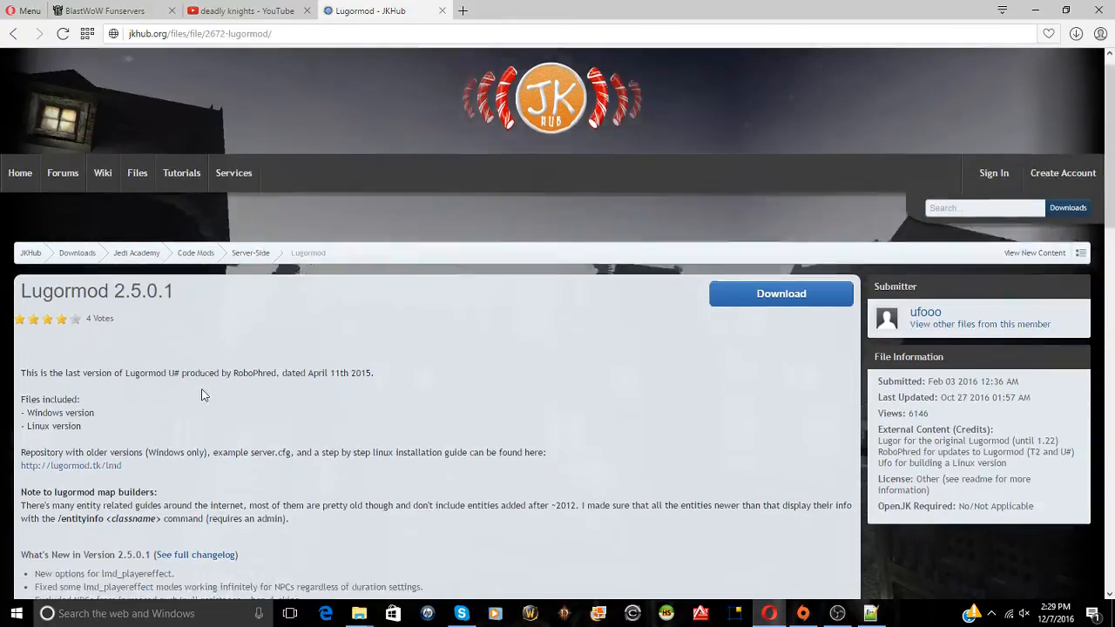
scroll(110, 373, "down", 3)
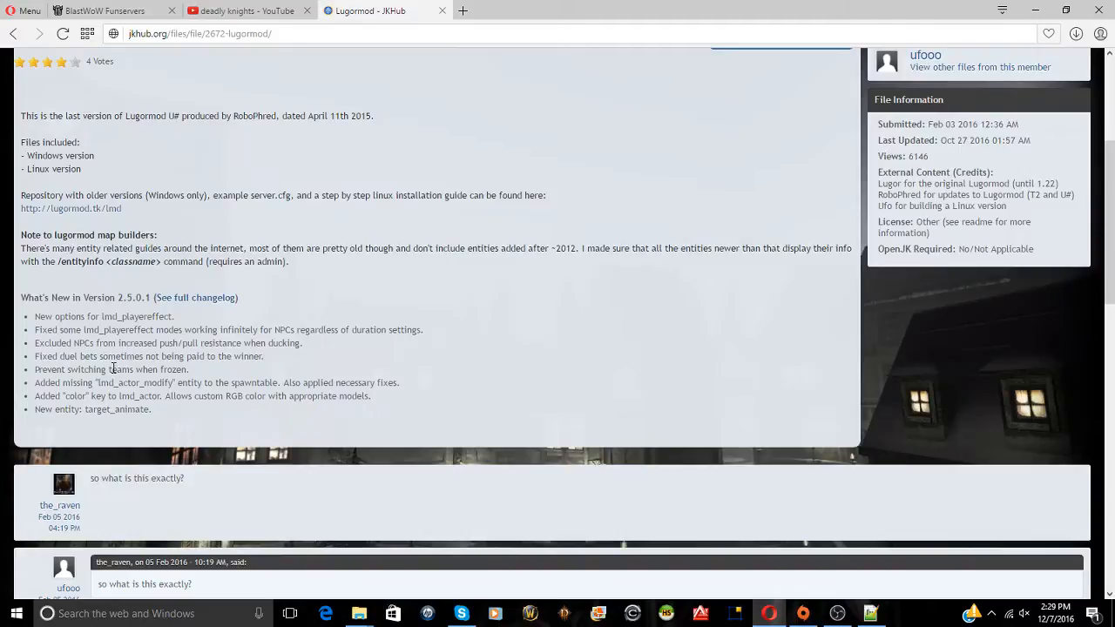
scroll(113, 368, "up", 4)
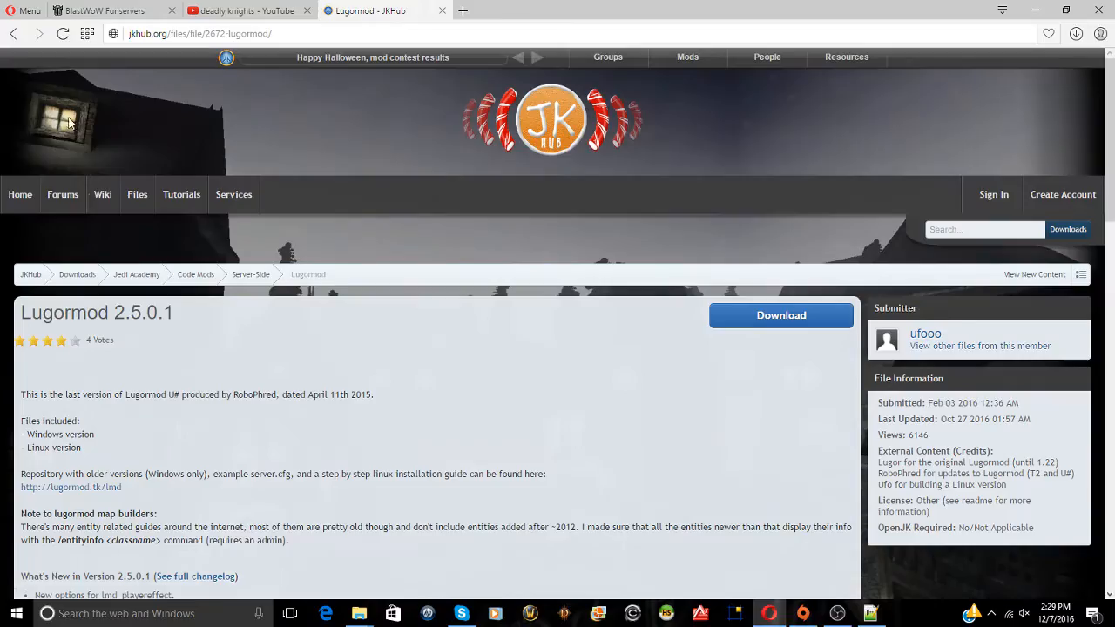
Open the NoHeadz42 Lugormod server setup guide from the results, then return to Server.cfg
left_click(13, 34)
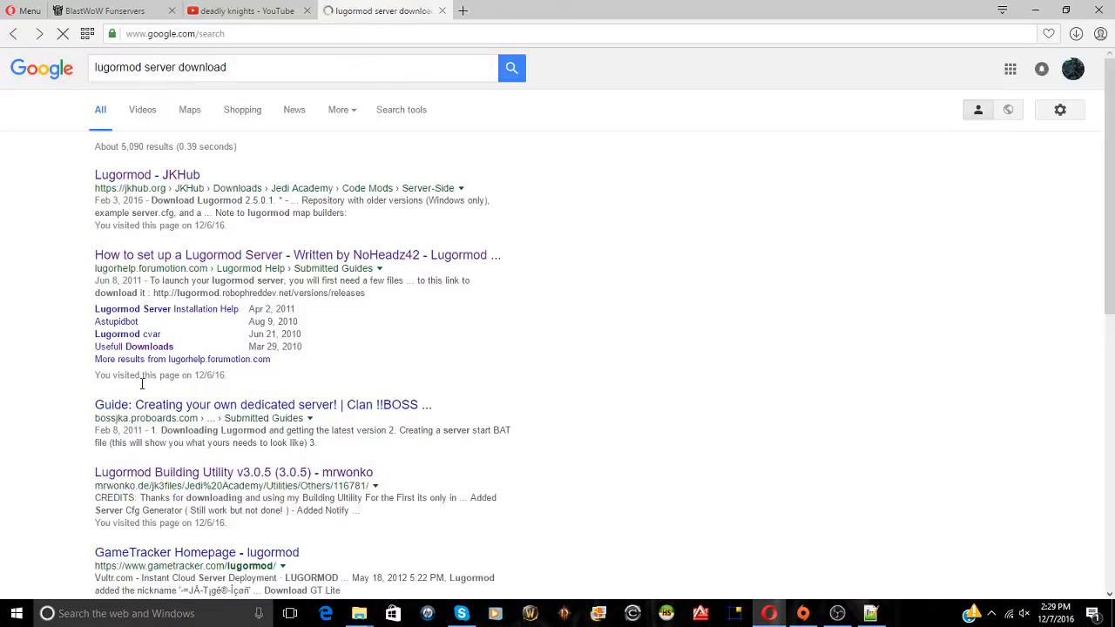
left_click(237, 256)
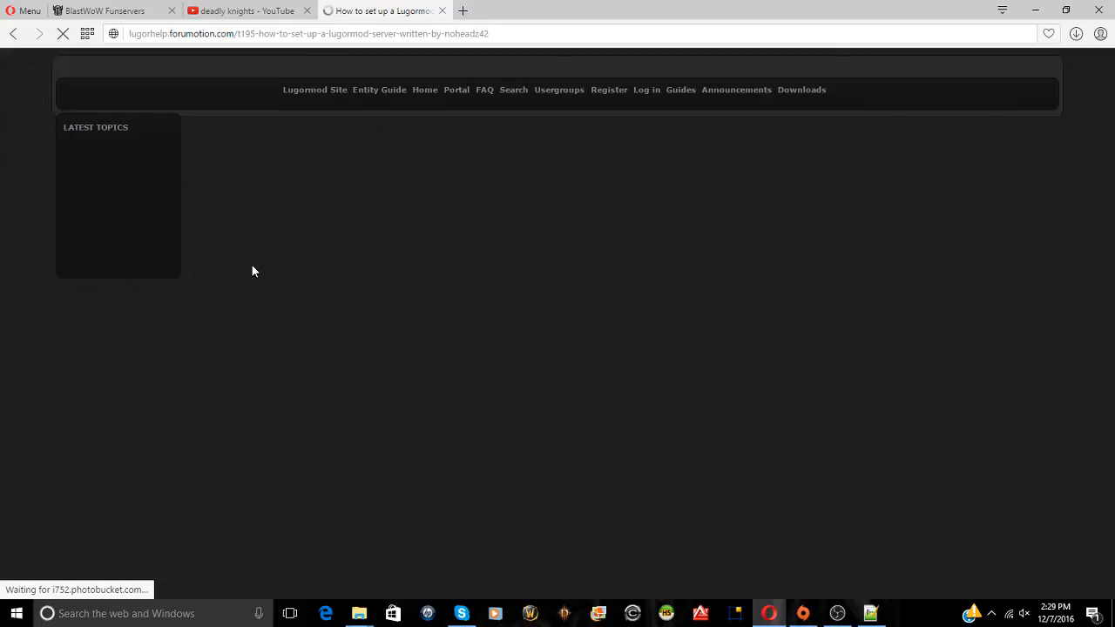
scroll(252, 271, "down", 2)
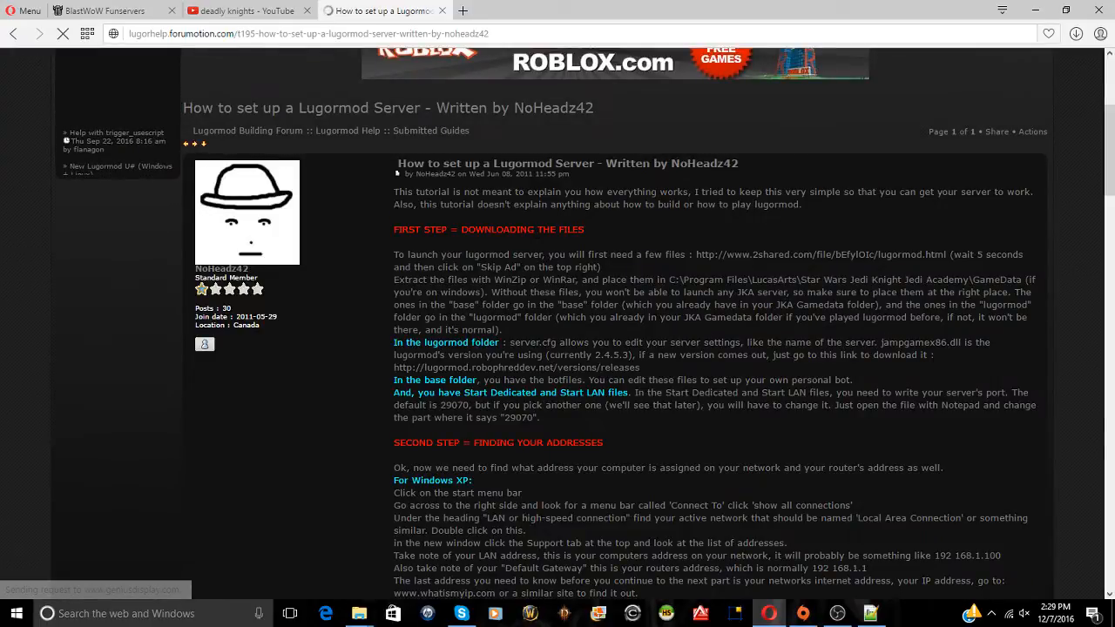
key("alt+Tab")
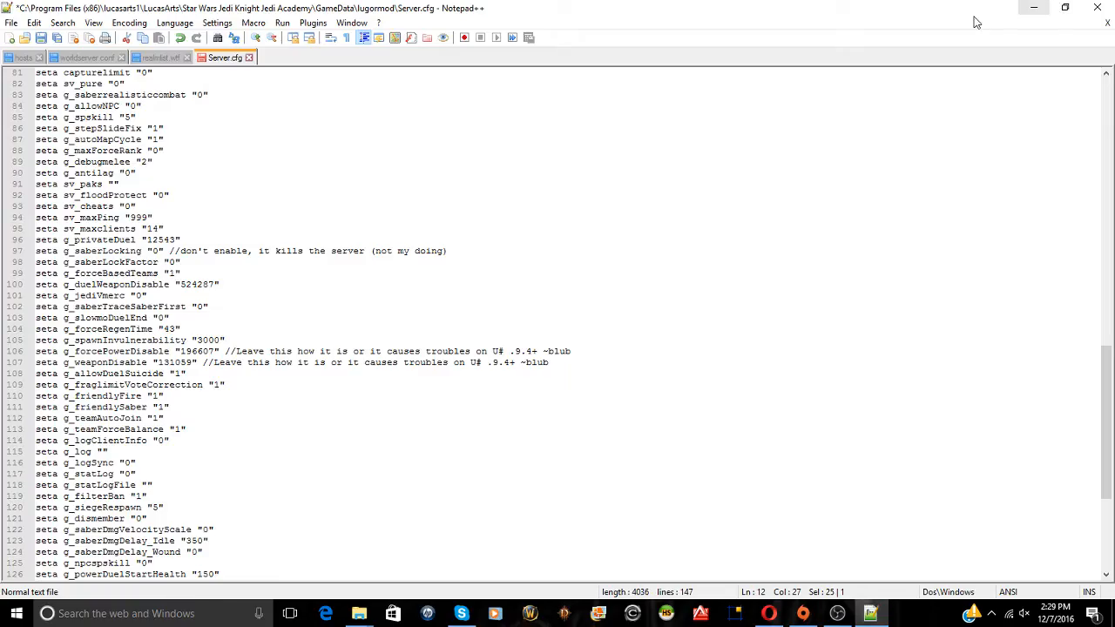
Open cmdleveldefs.cfg in Notepad++ via Edit with Notepad++, then minimize the editor
key("alt+Tab")
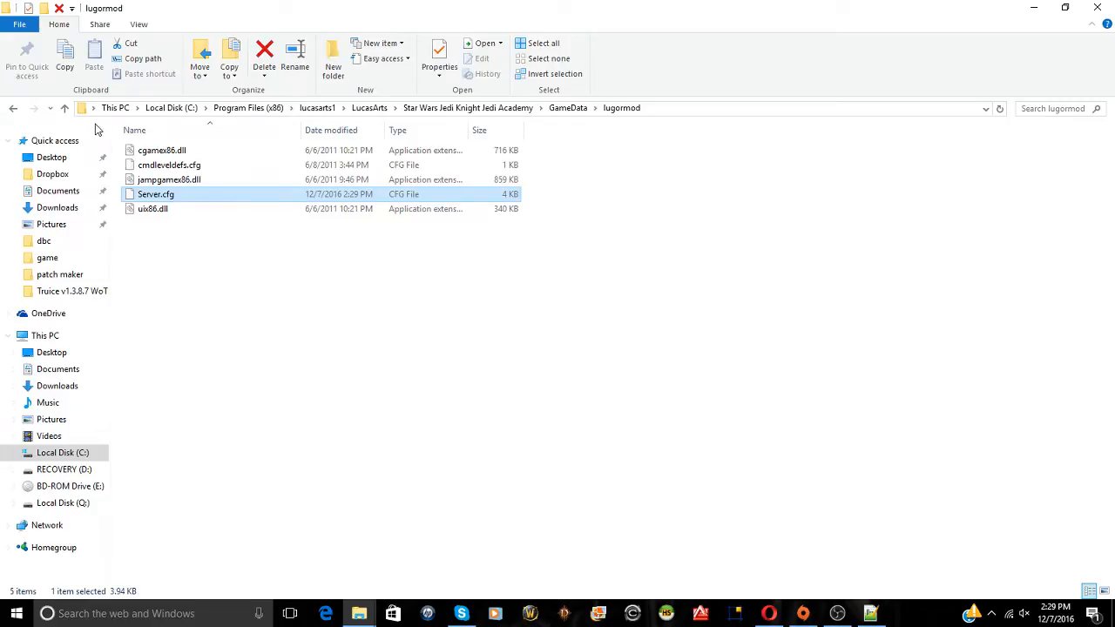
right_click(157, 165)
left_click(197, 189)
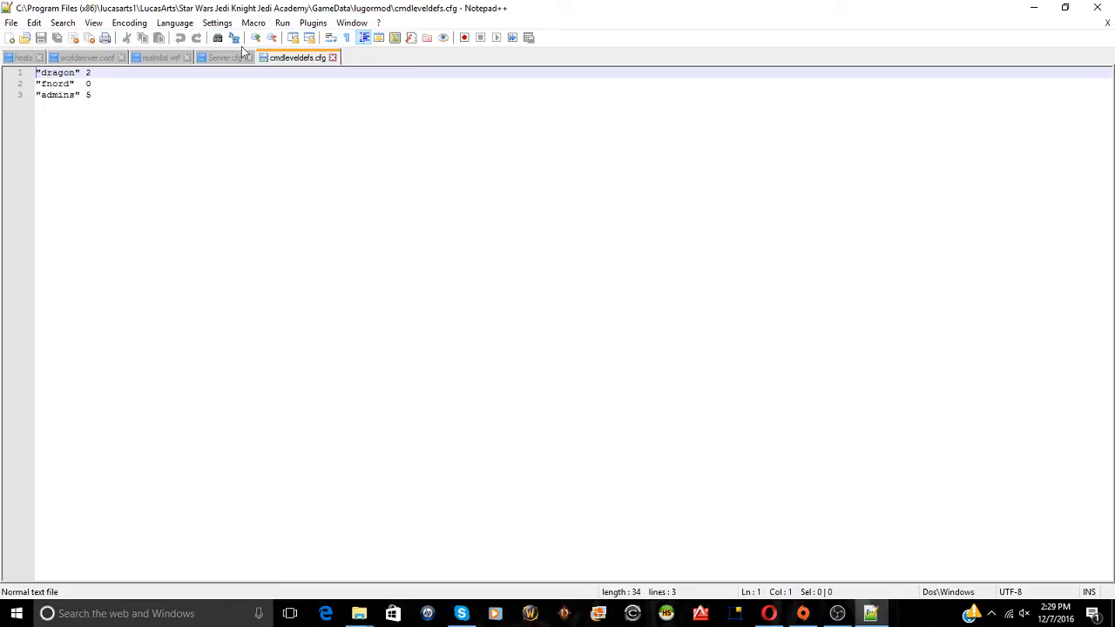
left_click(1024, 7)
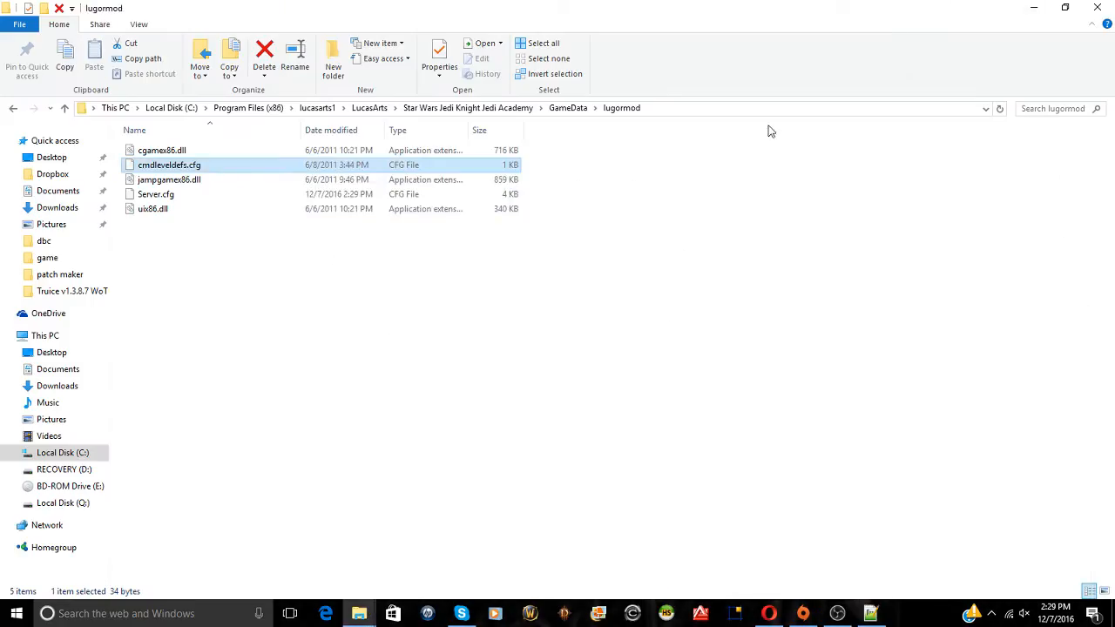
Go up to GameData, then load 192.168.1.254 in a new Opera tab
left_click(13, 110)
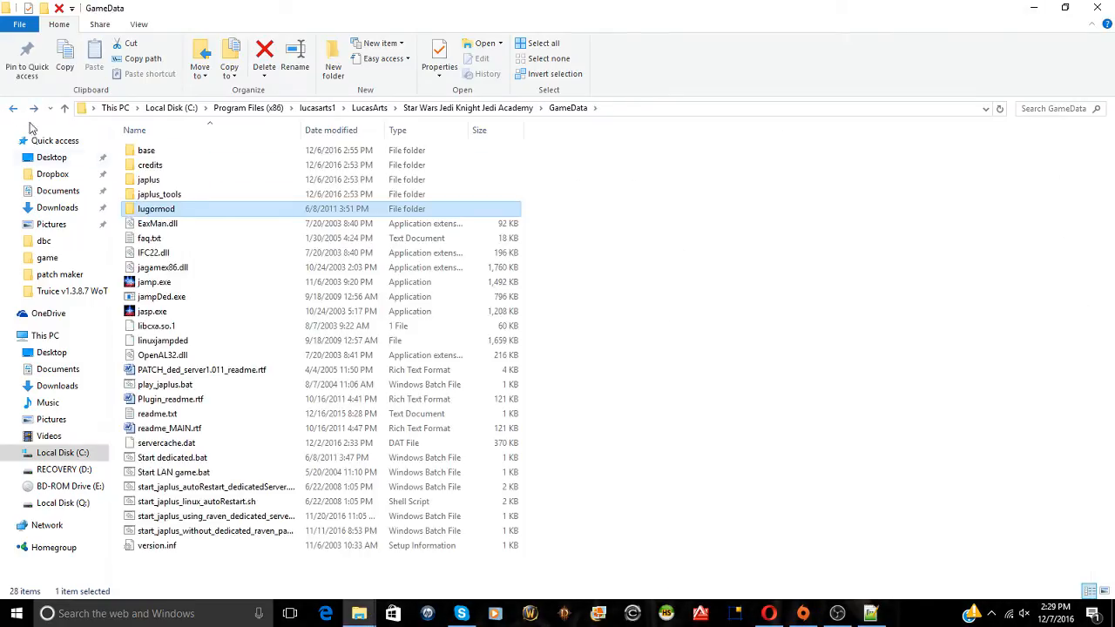
left_click(768, 613)
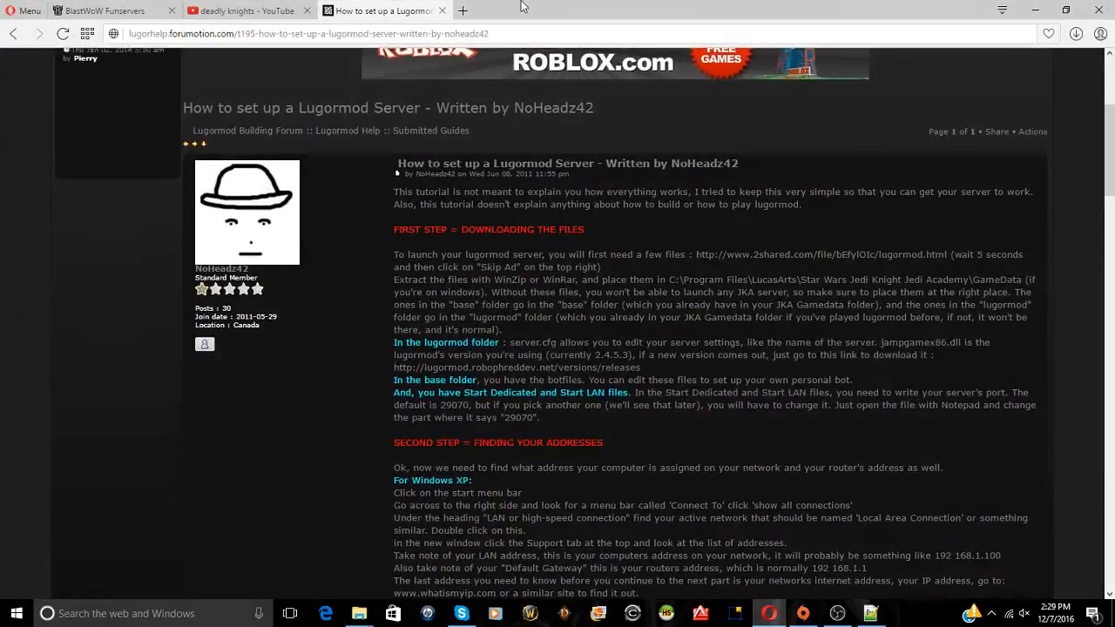
left_click(464, 11)
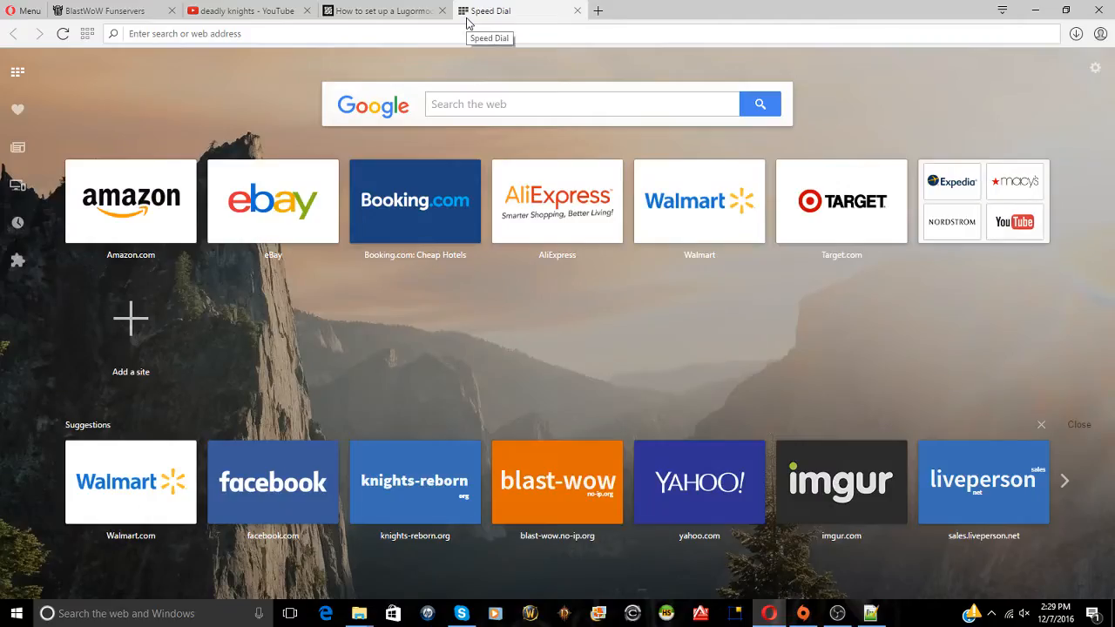
type("192.168.1.254")
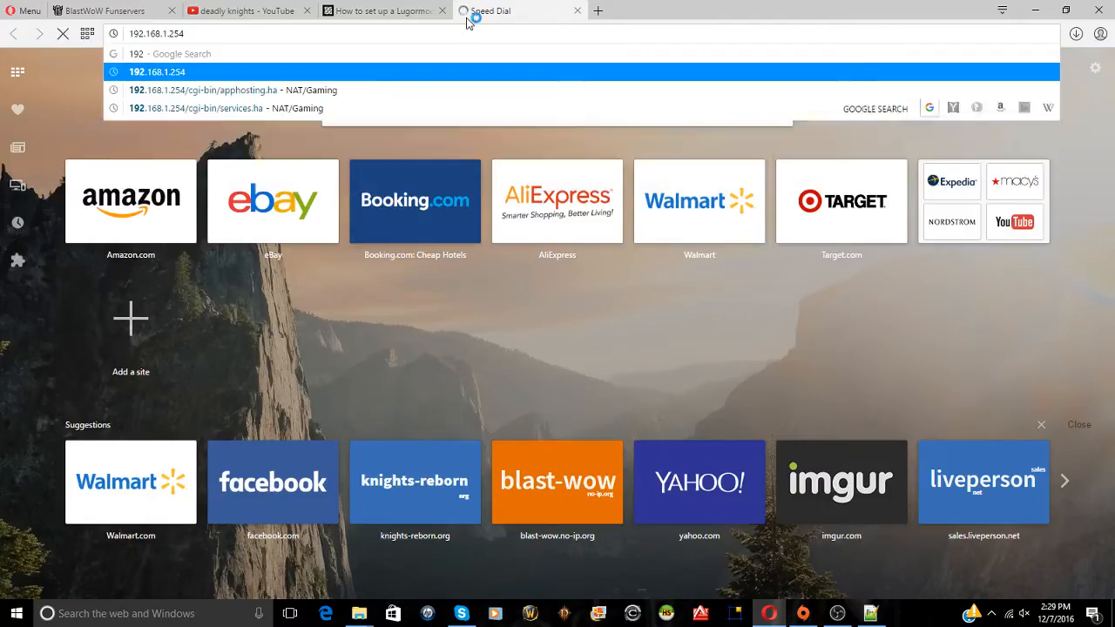
key("Return")
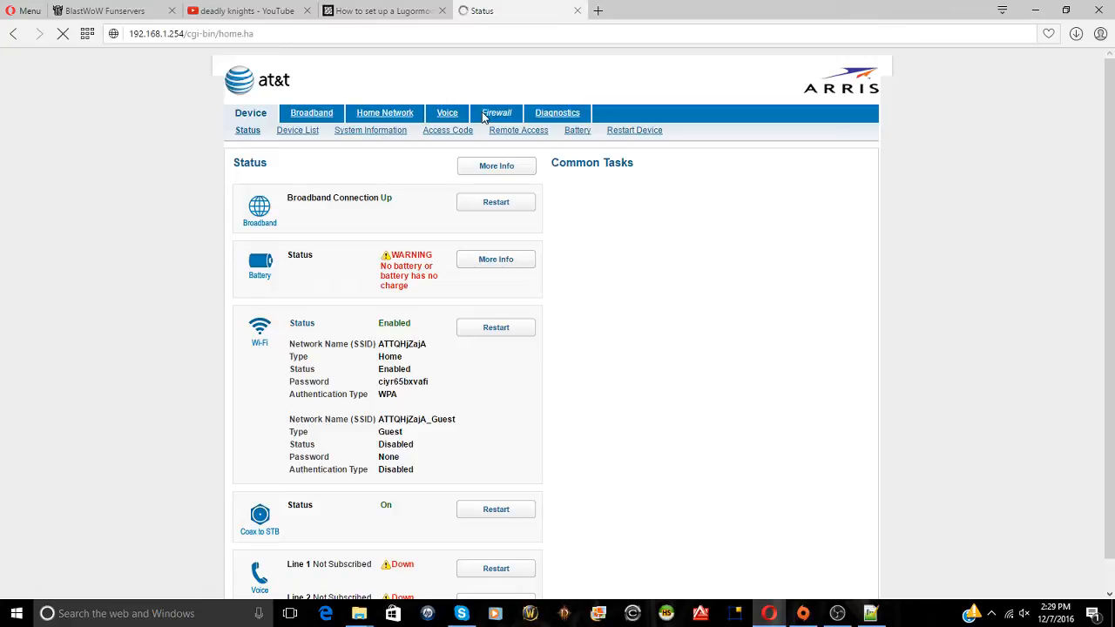
Under Firewall > NAT/Gaming, submit the access code and add jka (TCP/UDP 29070) for this PC
left_click(484, 116)
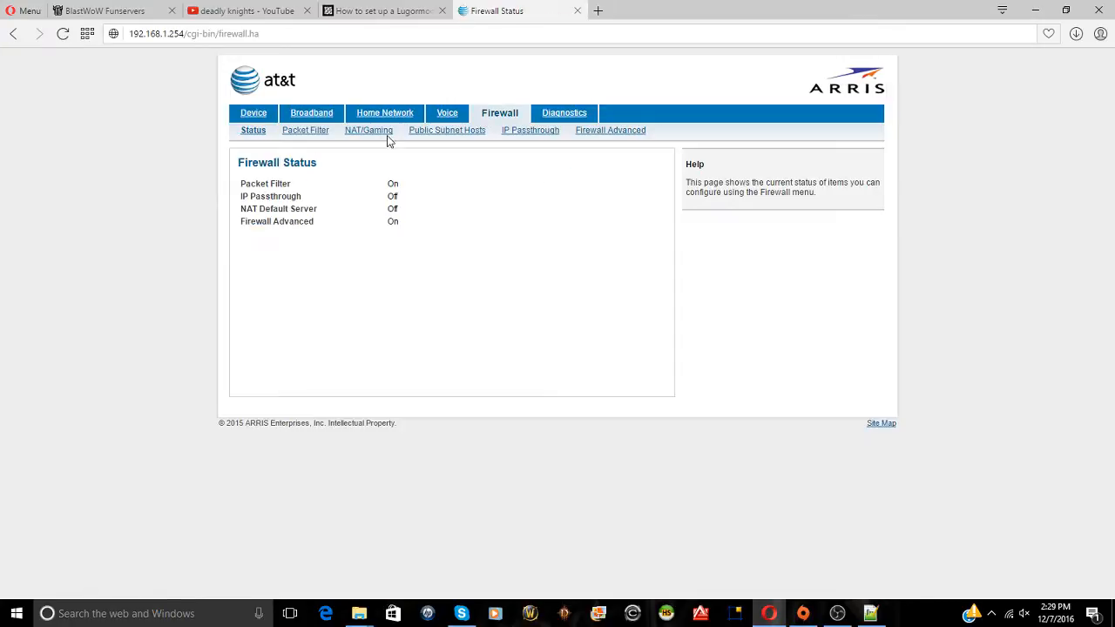
left_click(369, 132)
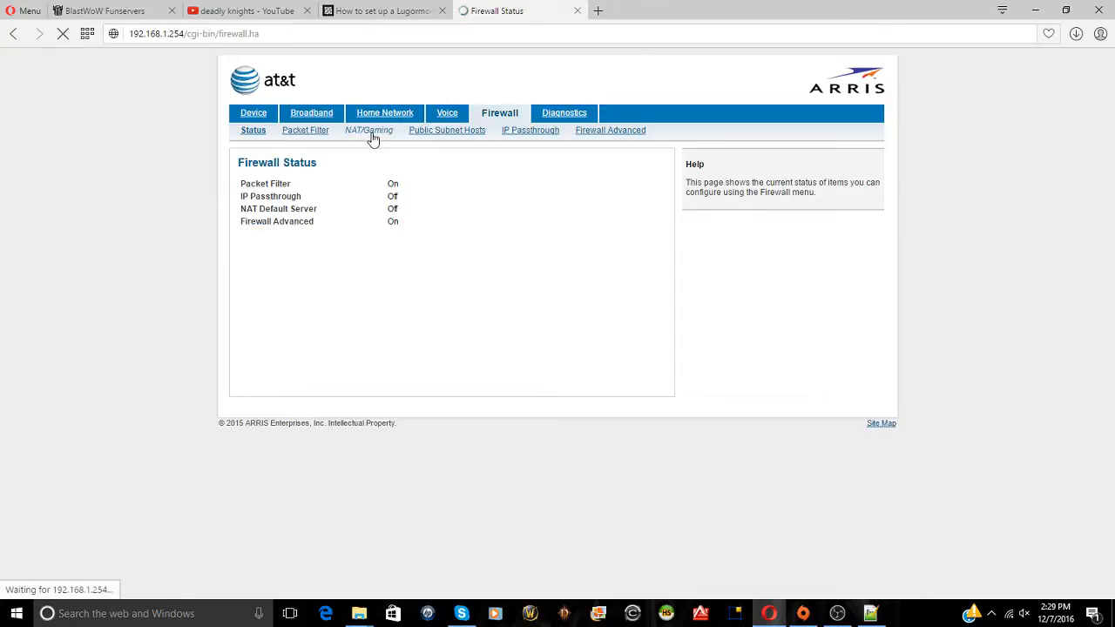
left_click(542, 211)
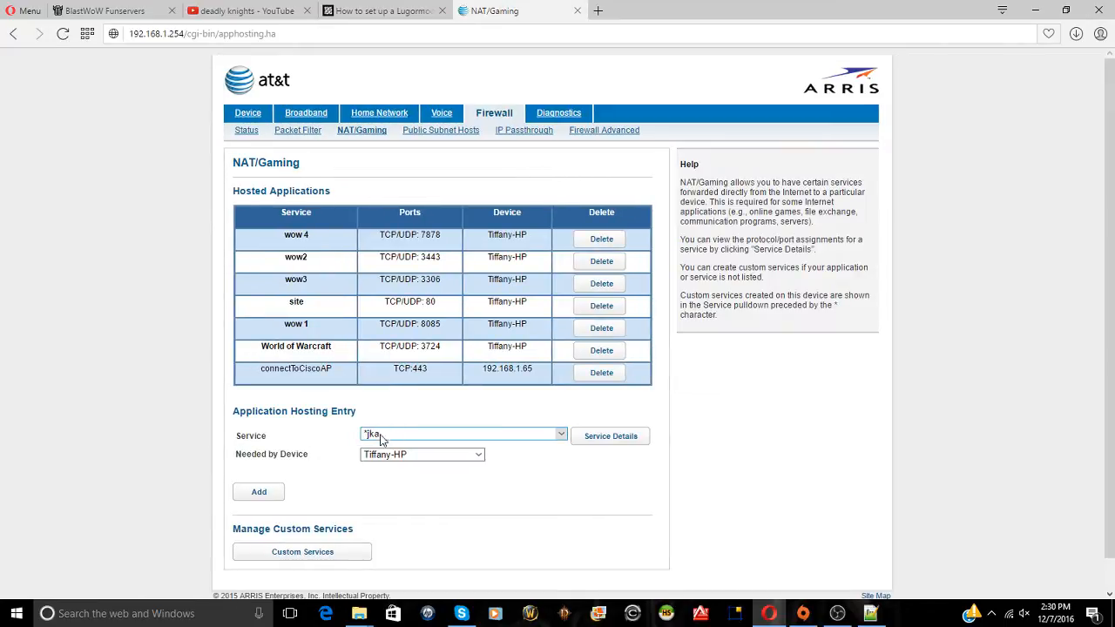
left_click(274, 496)
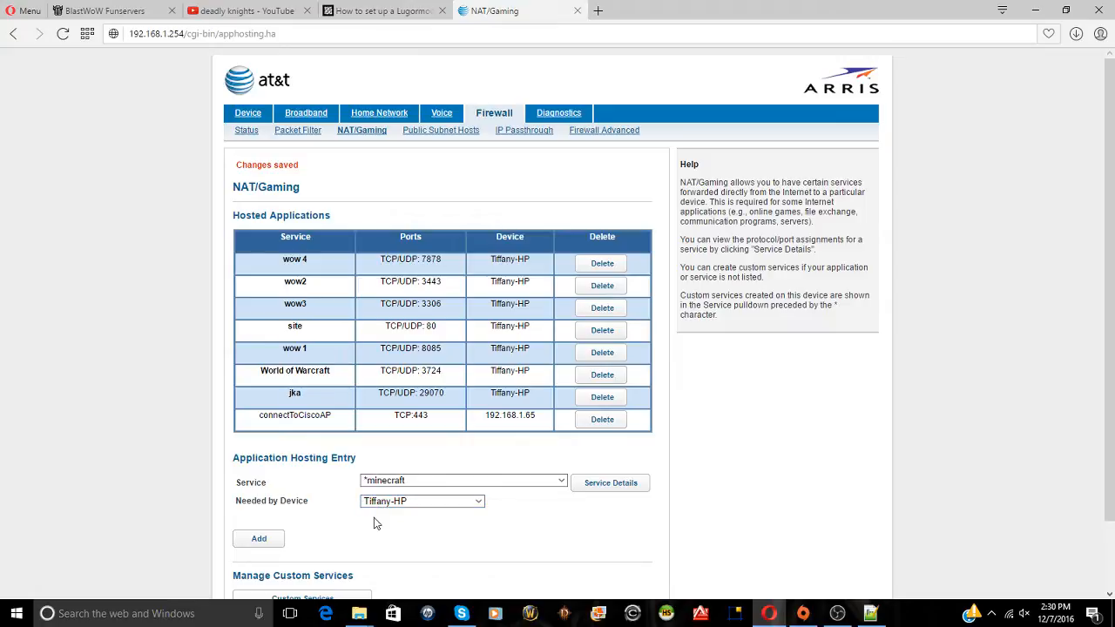
Close the router tab, minimize Opera, and launch Start dedicated.bat from GameData
left_click(577, 10)
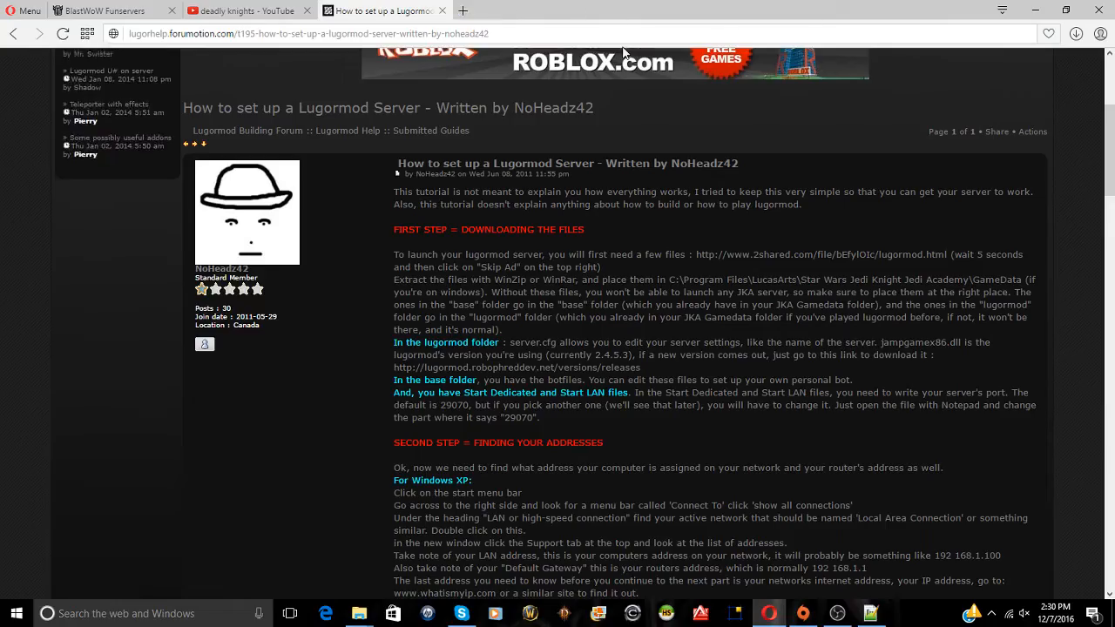
left_click(1035, 8)
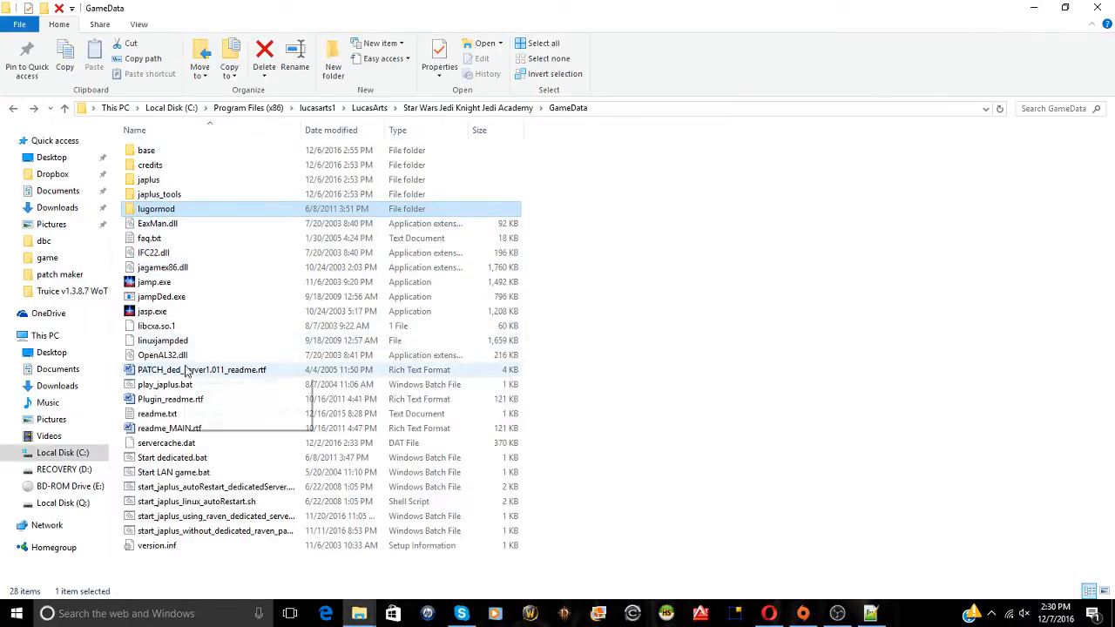
double_click(185, 459)
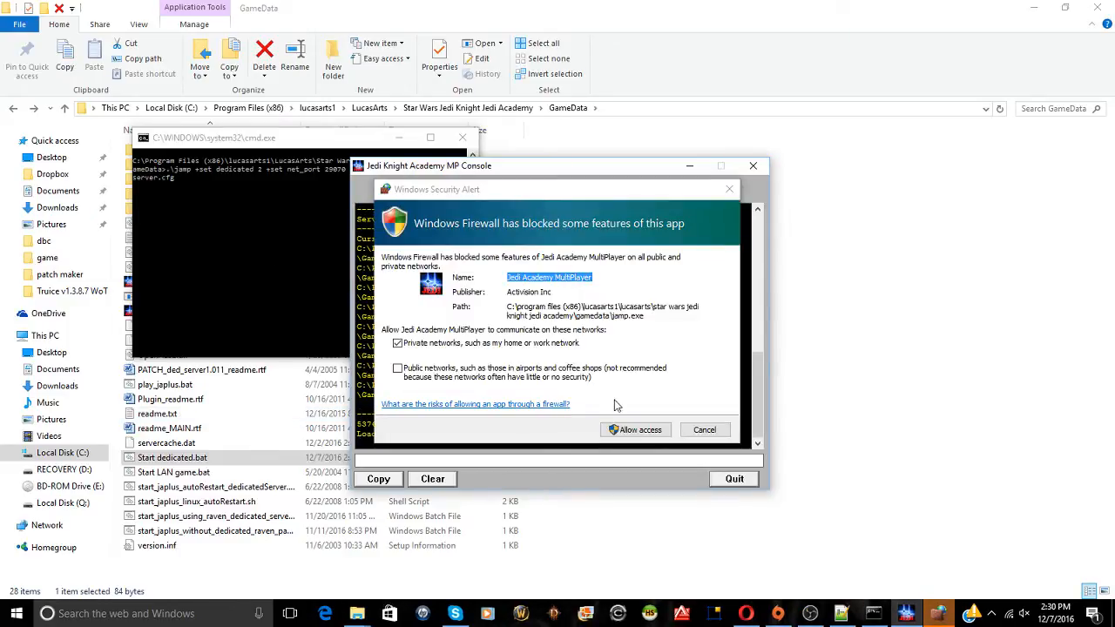
Allow the dedicated server on private networks, then minimize Explorer and the MP Console
left_click(630, 429)
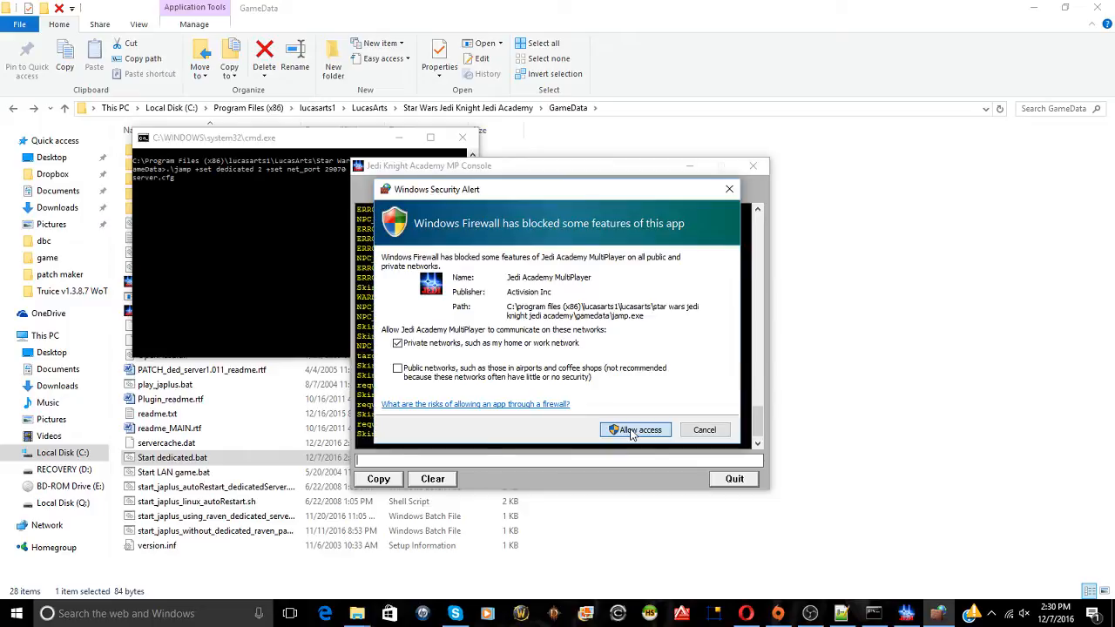
left_click(634, 430)
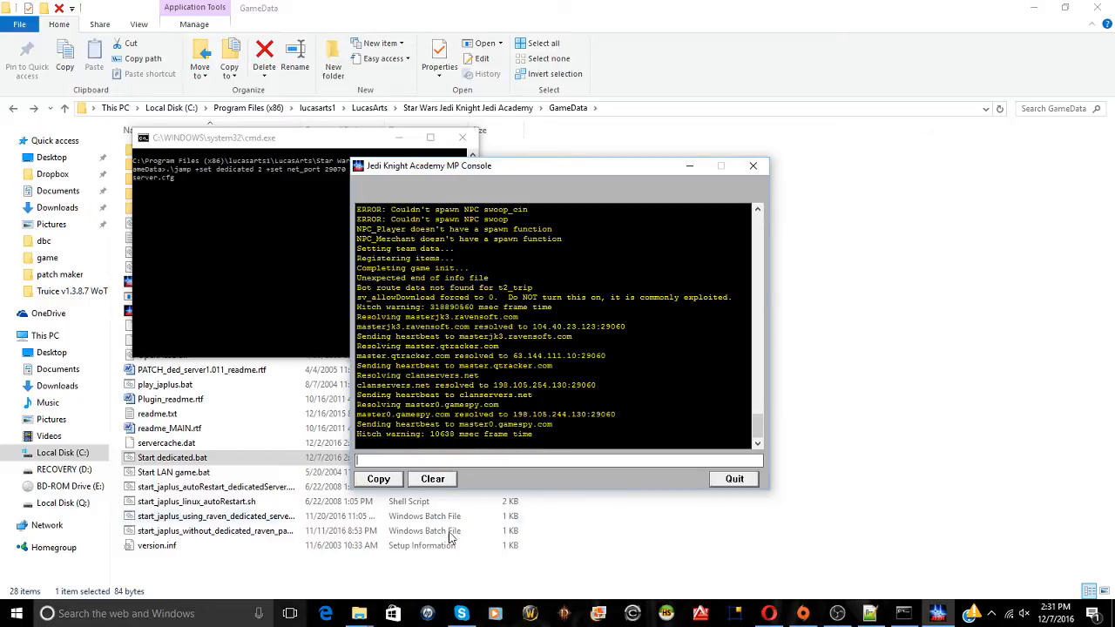
left_click(1033, 7)
left_click(689, 166)
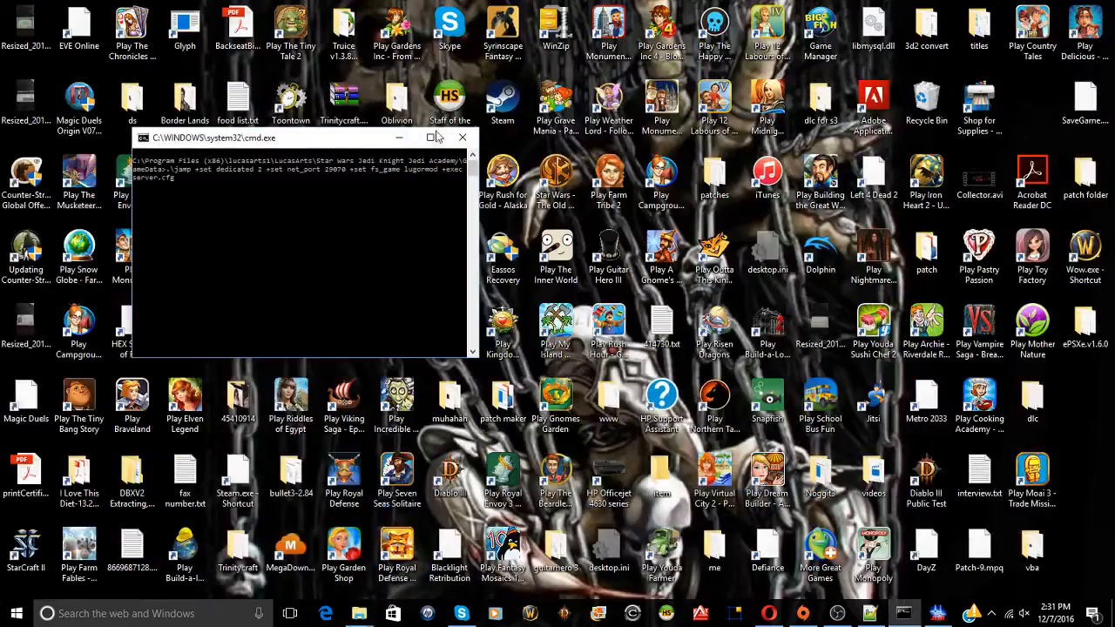
Minimize the cmd window, read the public IP on whatsmyip.org, then close the tab and minimize Opera
left_click(398, 137)
left_click(768, 613)
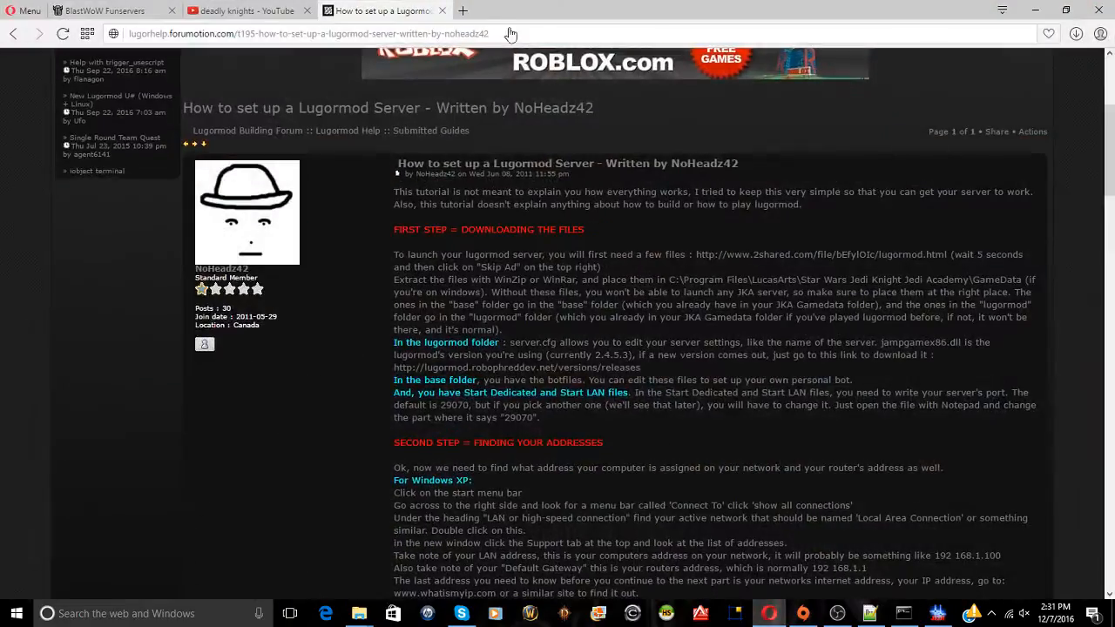
left_click(461, 10)
type("whatsmy")
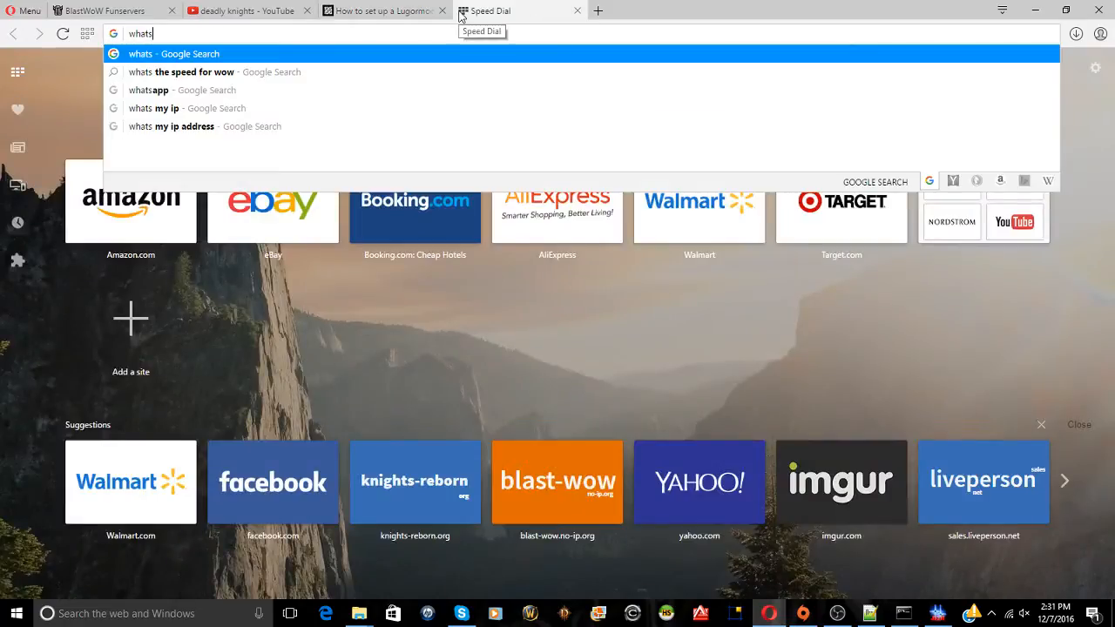
type("ip")
key("Return")
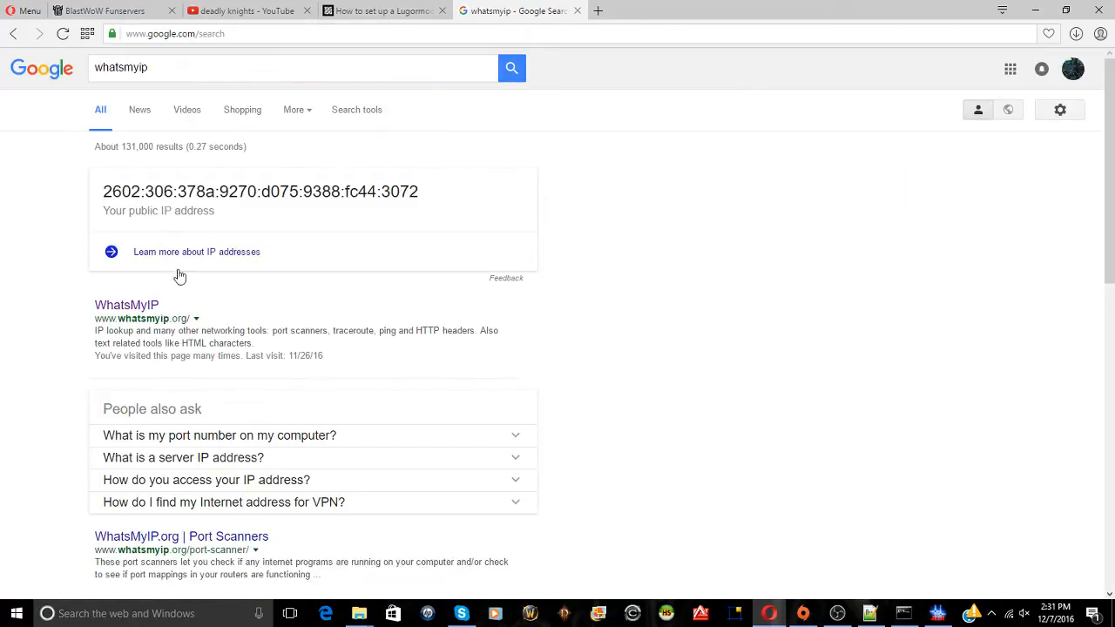
left_click(148, 306)
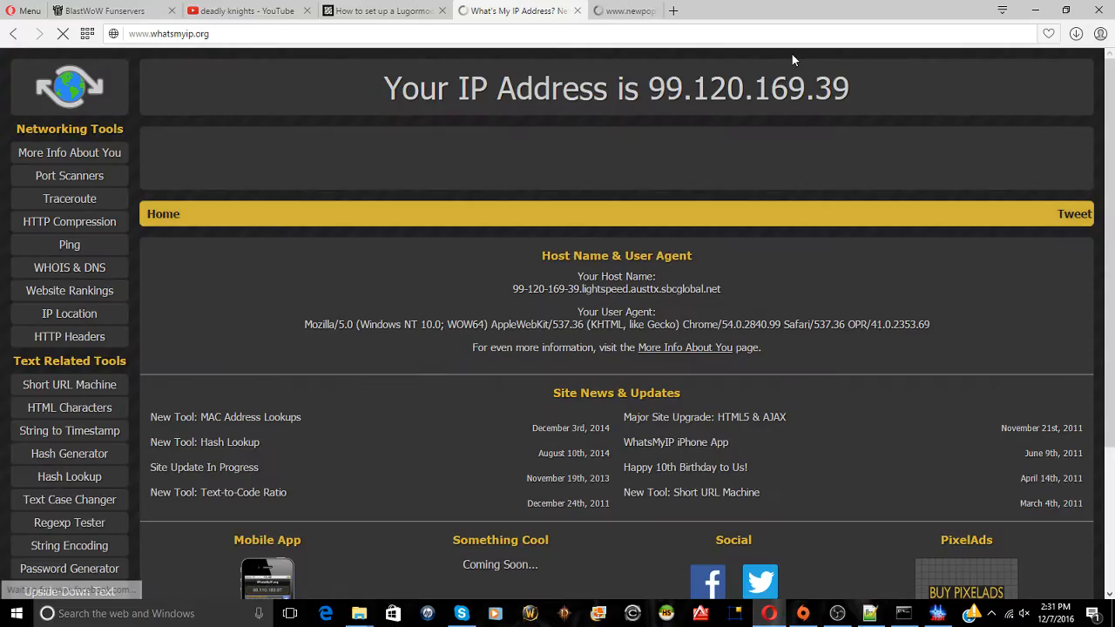
left_click_drag(850, 88, 657, 91)
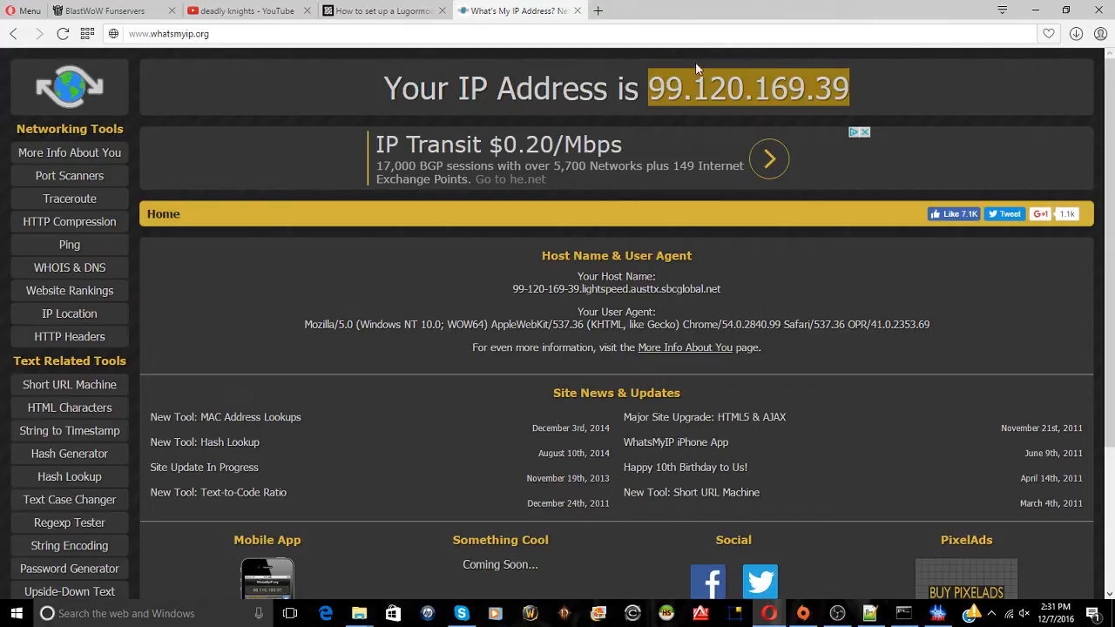
left_click(576, 10)
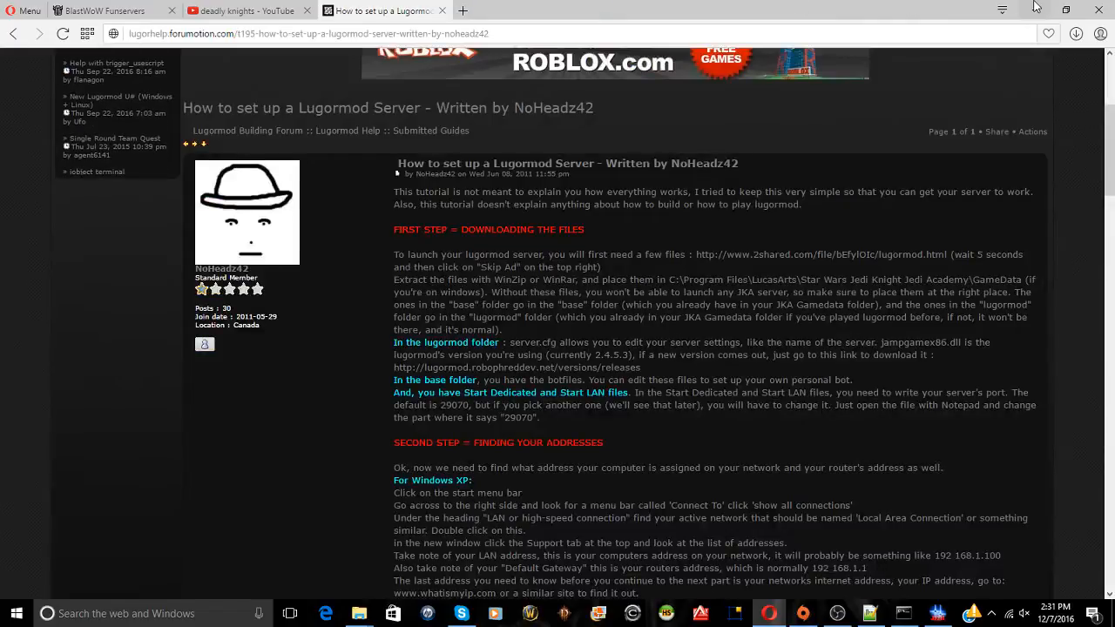
left_click(1037, 8)
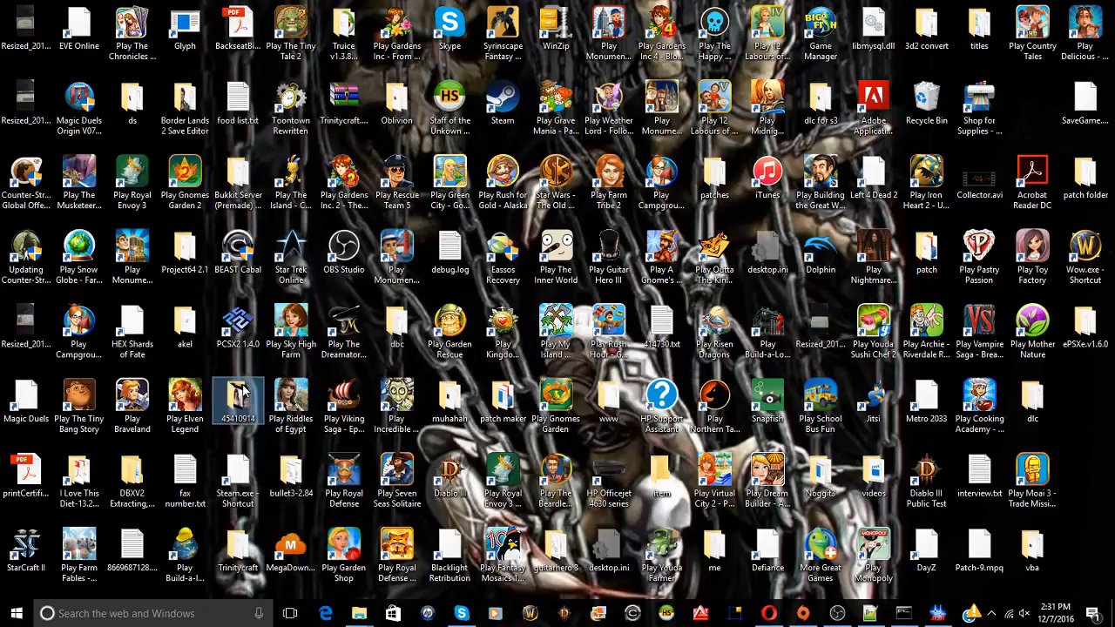
Open me\game, mount jediAcdCD1.iso as DVD Drive (G:) JEDIACAD_1, close Explorer and show Start
double_click(704, 549)
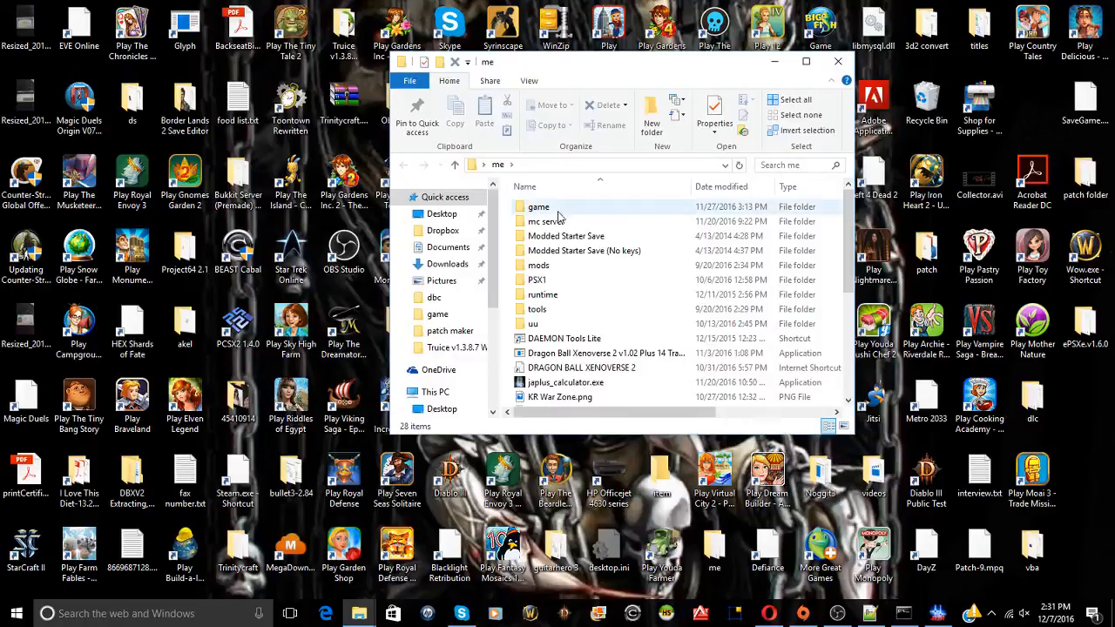
double_click(540, 207)
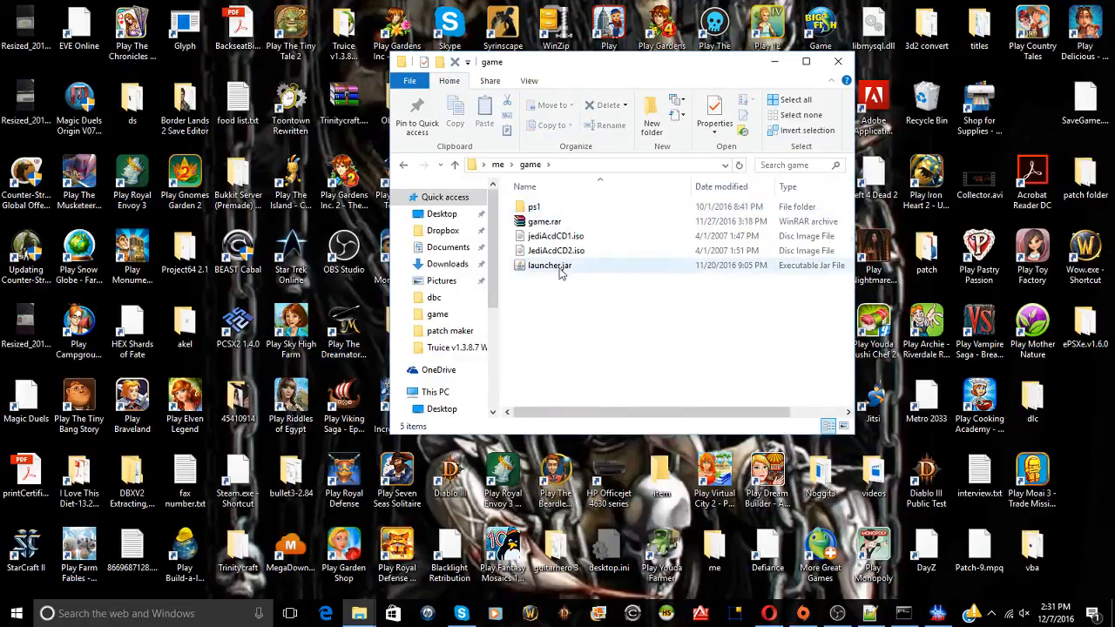
left_click(560, 237)
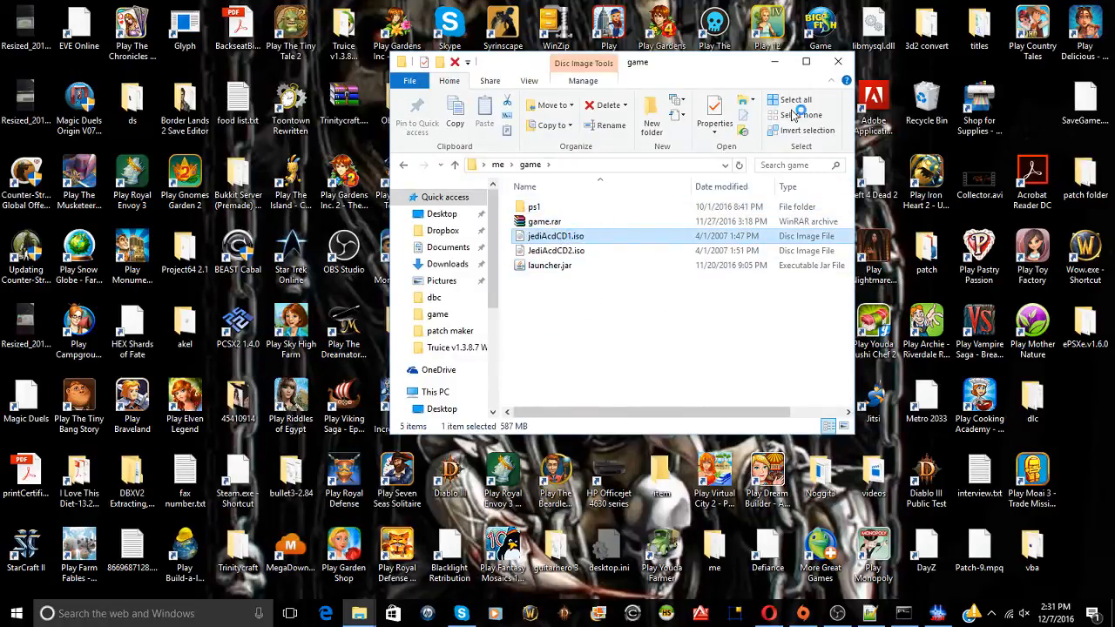
left_click(849, 68)
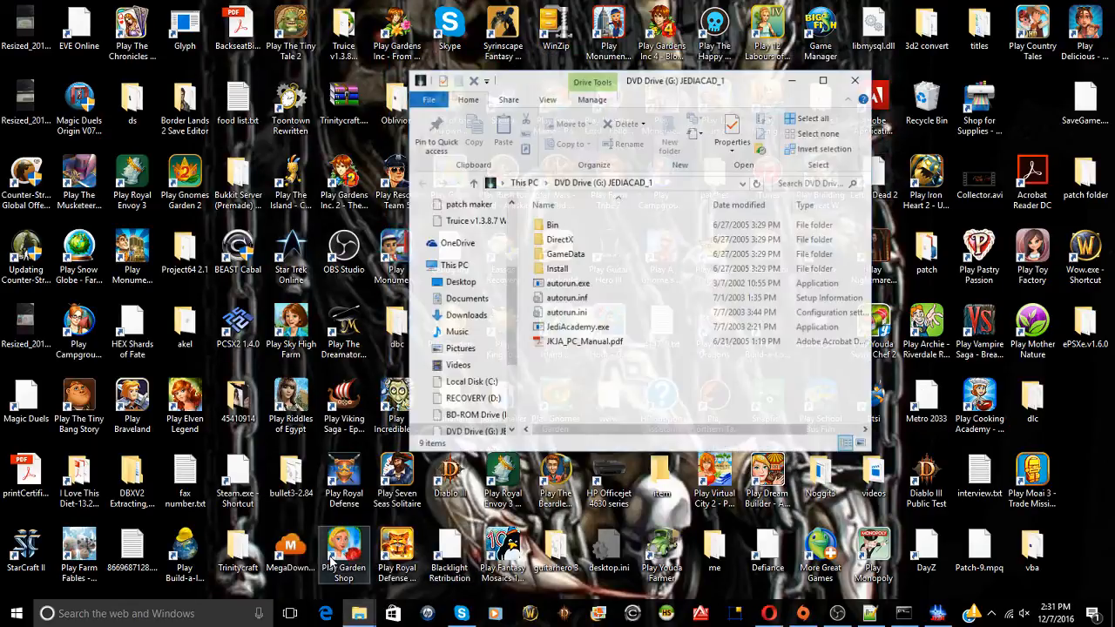
left_click(861, 80)
left_click(15, 613)
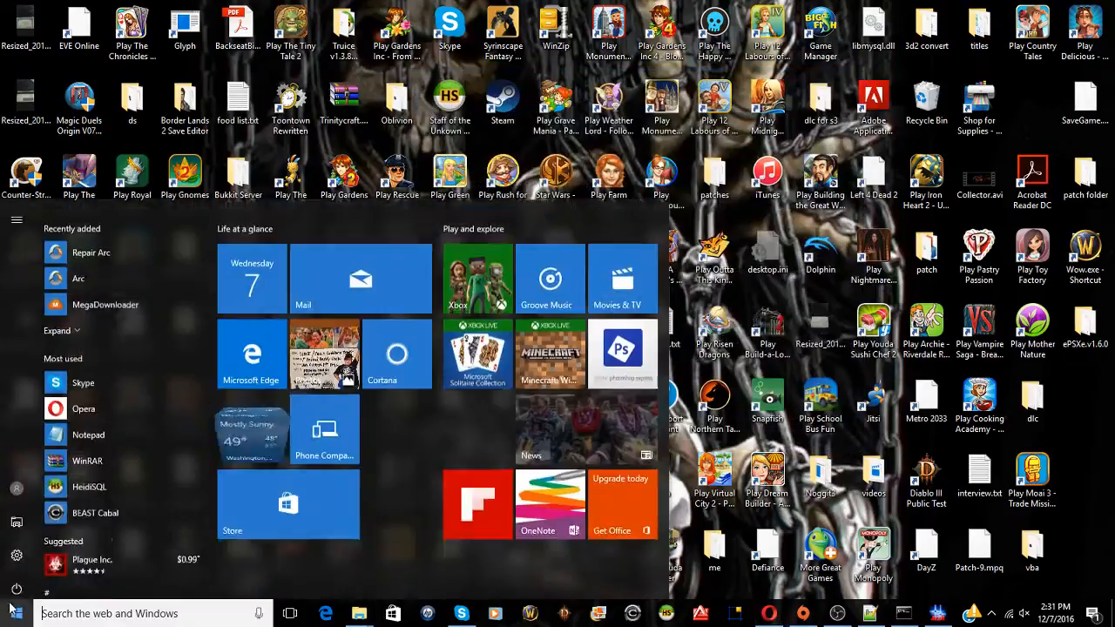
Go to C:\Program Files (x86)\Ultra Utility\Beta 16 and run BFUUv3B-16.exe
left_click(13, 516)
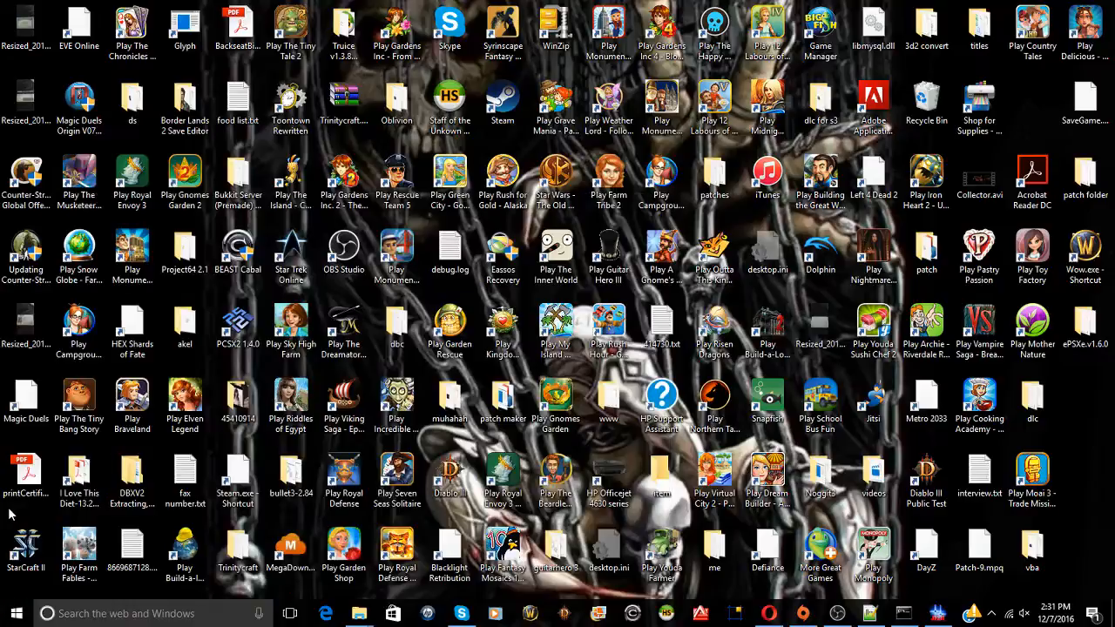
scroll(479, 331, "down", 5)
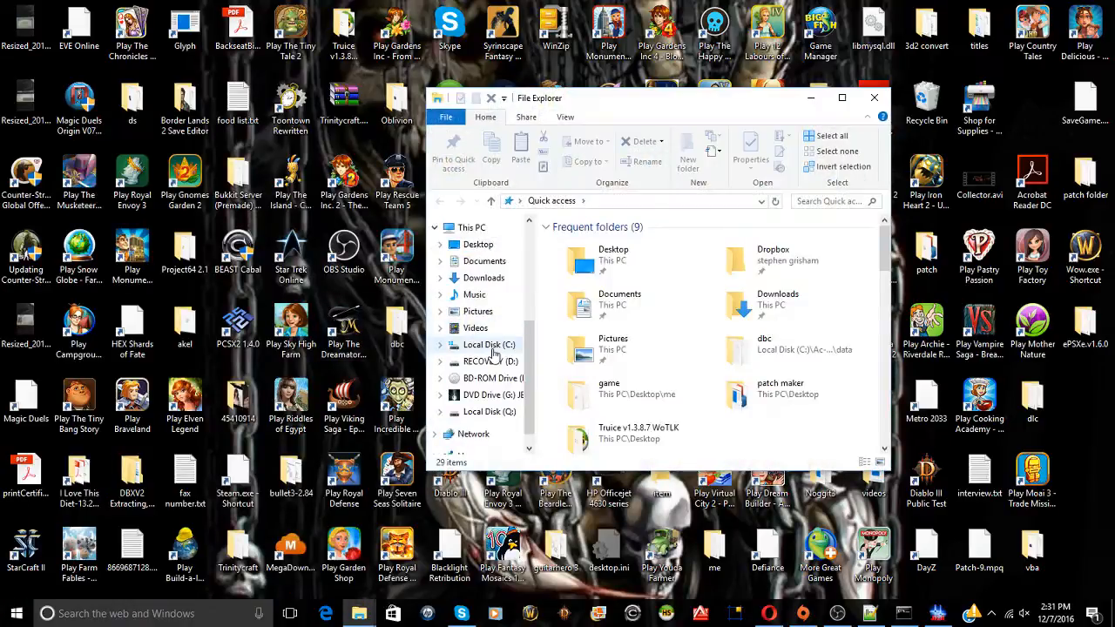
left_click(488, 356)
left_click(488, 322)
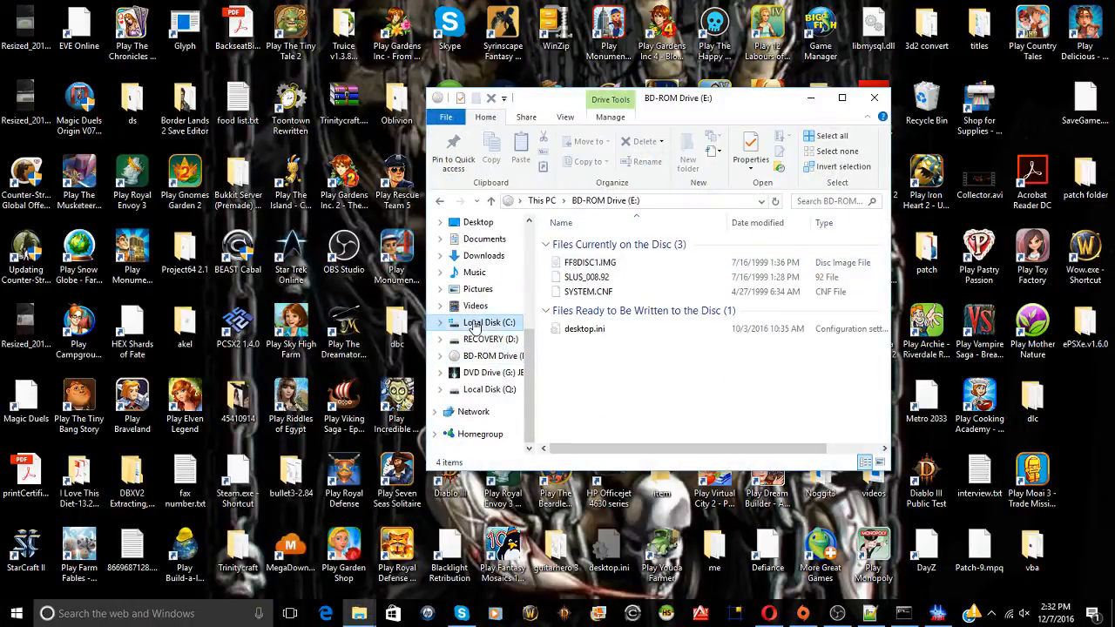
scroll(632, 287, "down", 7)
left_click(631, 273)
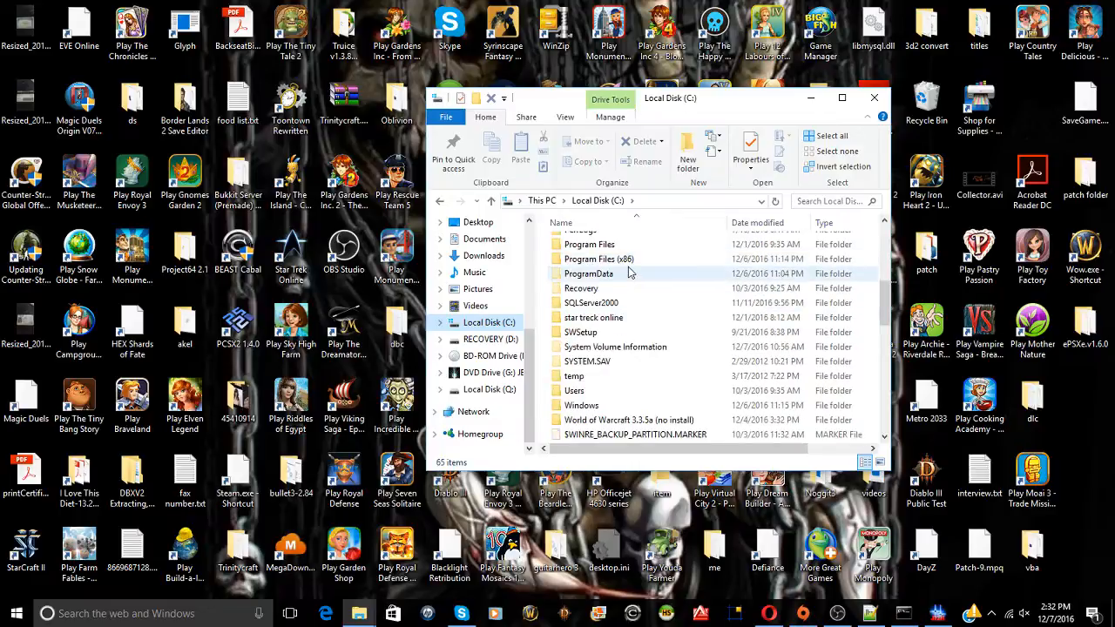
double_click(630, 260)
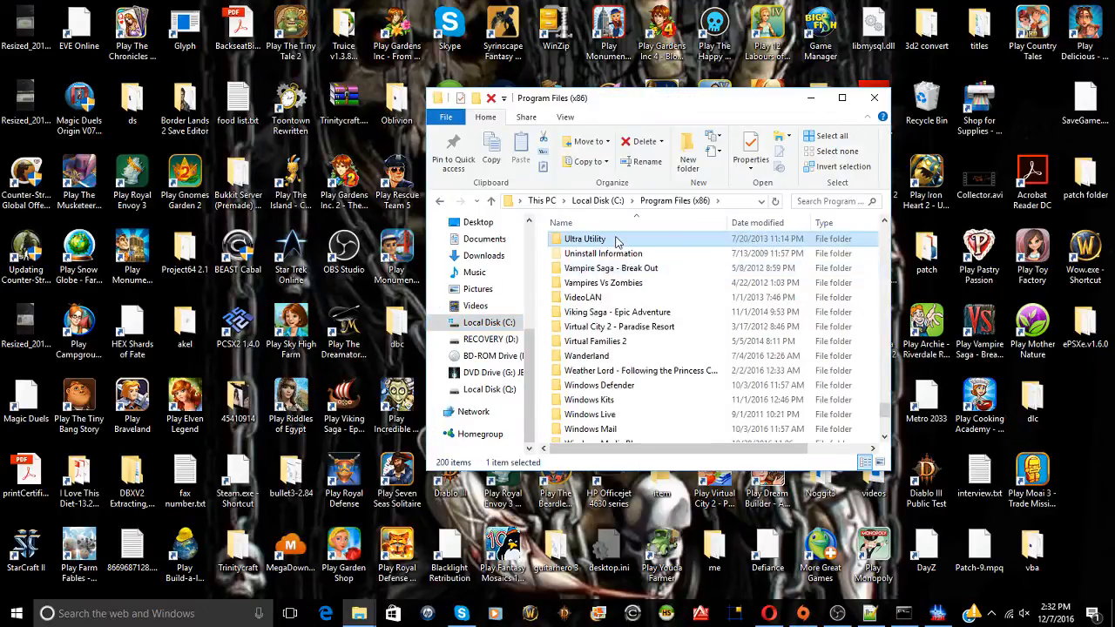
double_click(601, 239)
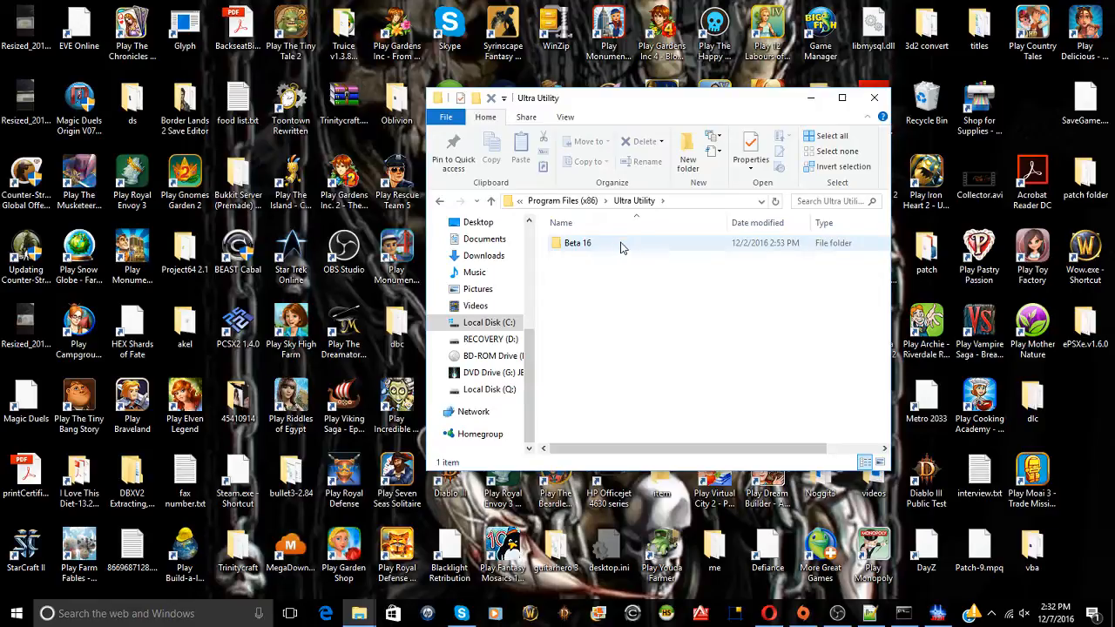
double_click(592, 246)
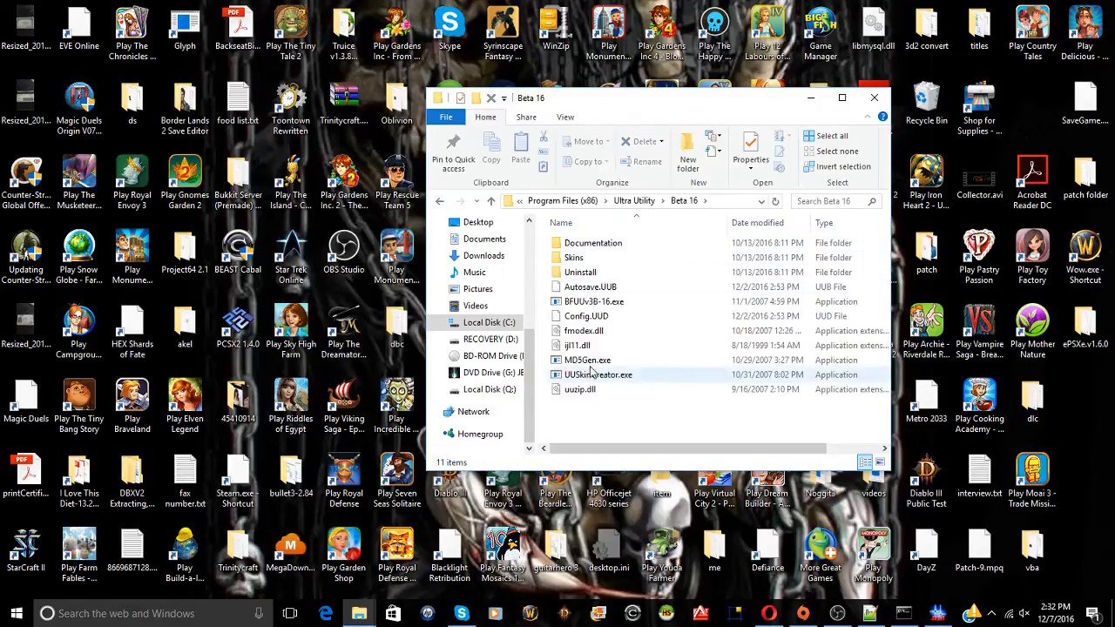
double_click(594, 302)
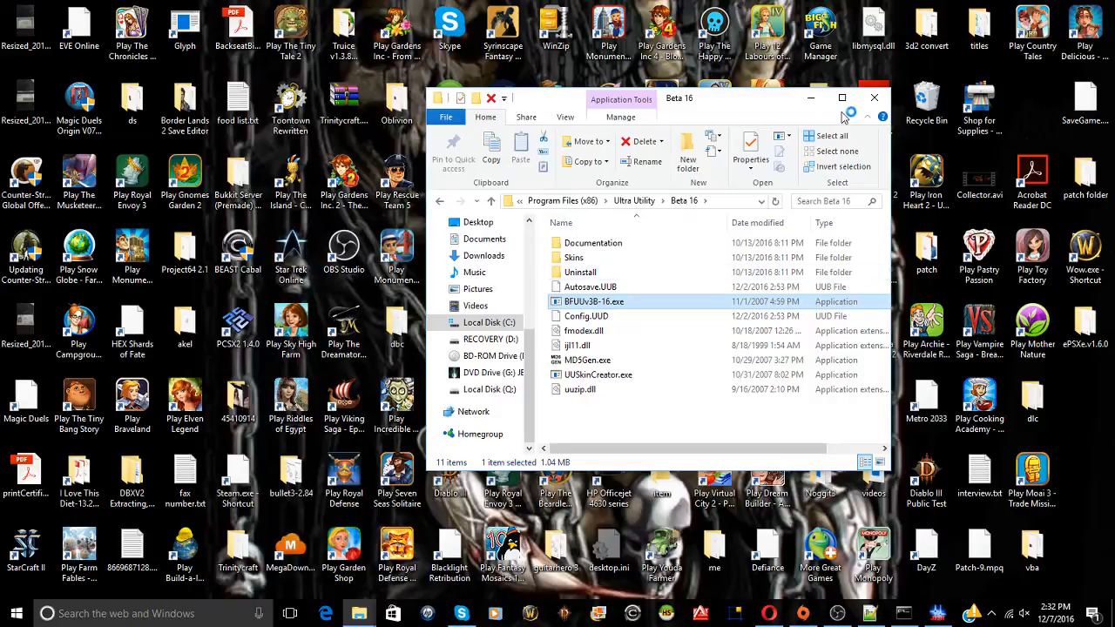
left_click(811, 98)
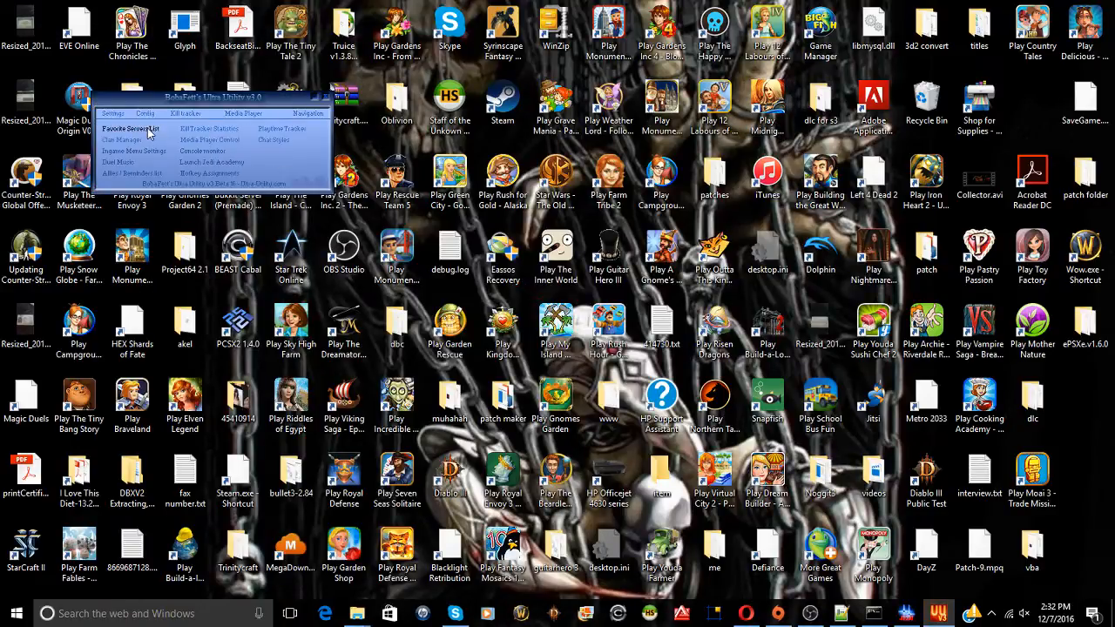
In Favorite Servers List, refresh the deaths server and check its cvars and player list
left_click(150, 131)
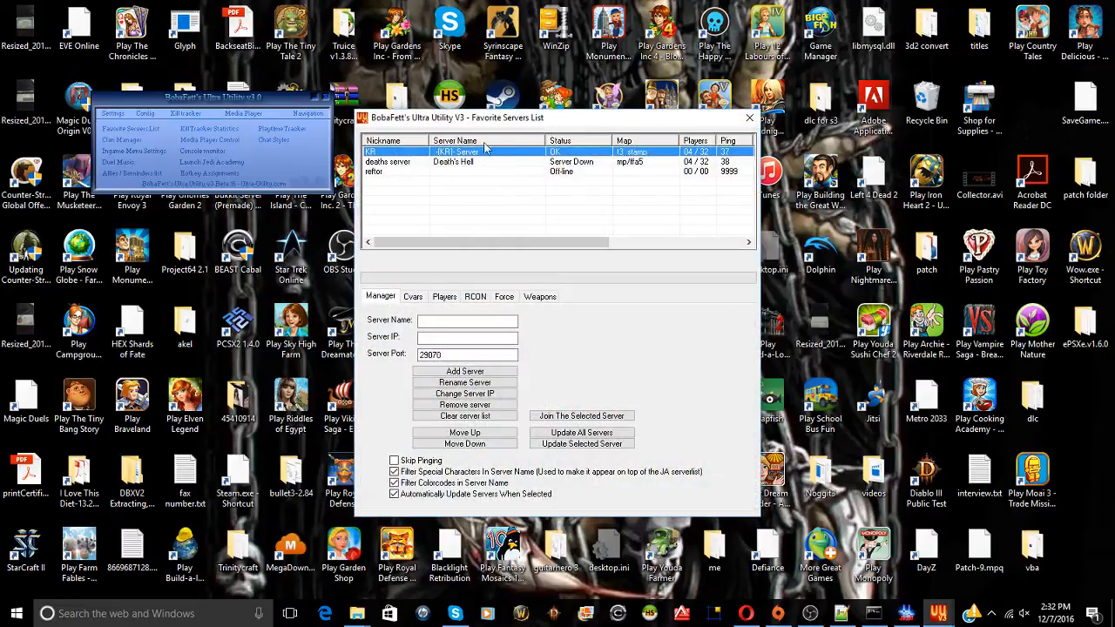
left_click(447, 166)
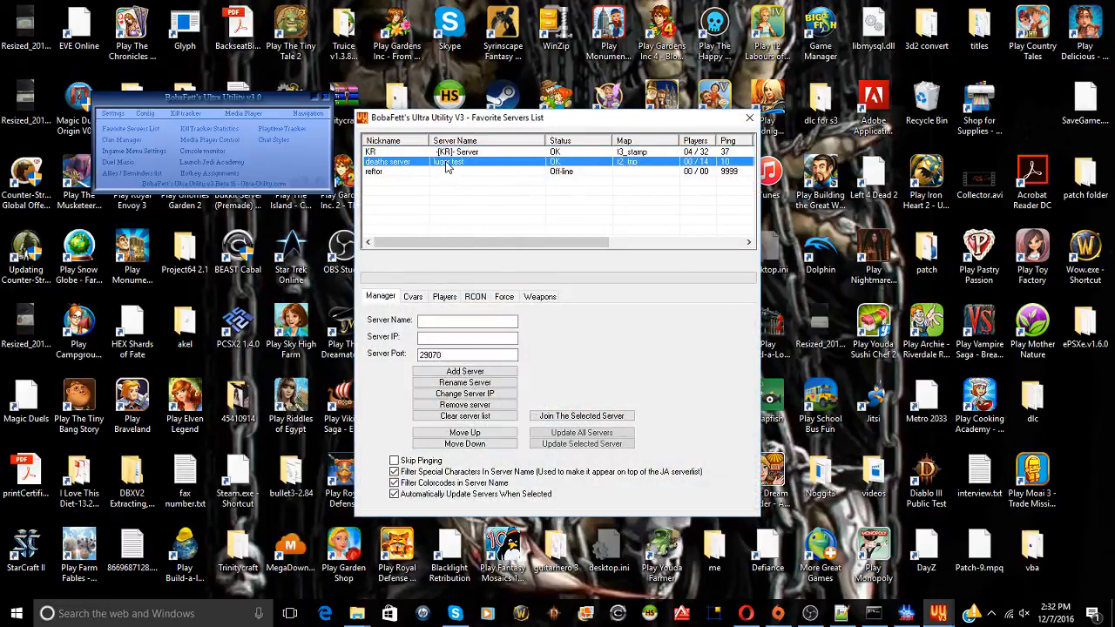
left_click(566, 163)
left_click(580, 166)
mouse_move(453, 244)
left_mouse_down()
mouse_move(592, 235)
mouse_move(466, 242)
left_mouse_up()
left_click(413, 297)
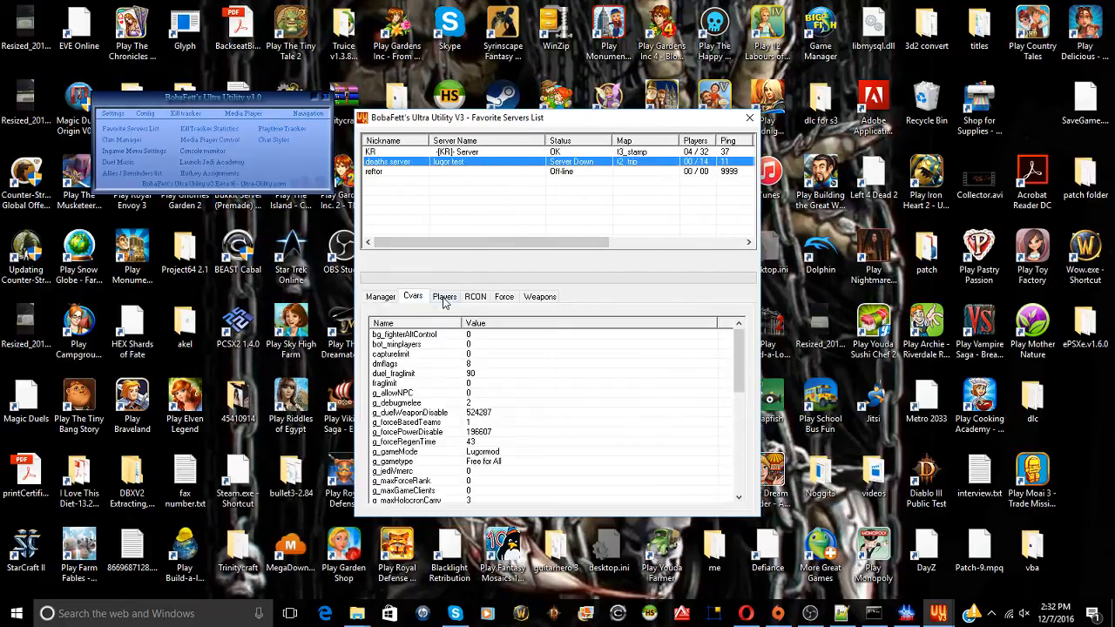
left_click(444, 297)
left_click(381, 296)
left_click(470, 170)
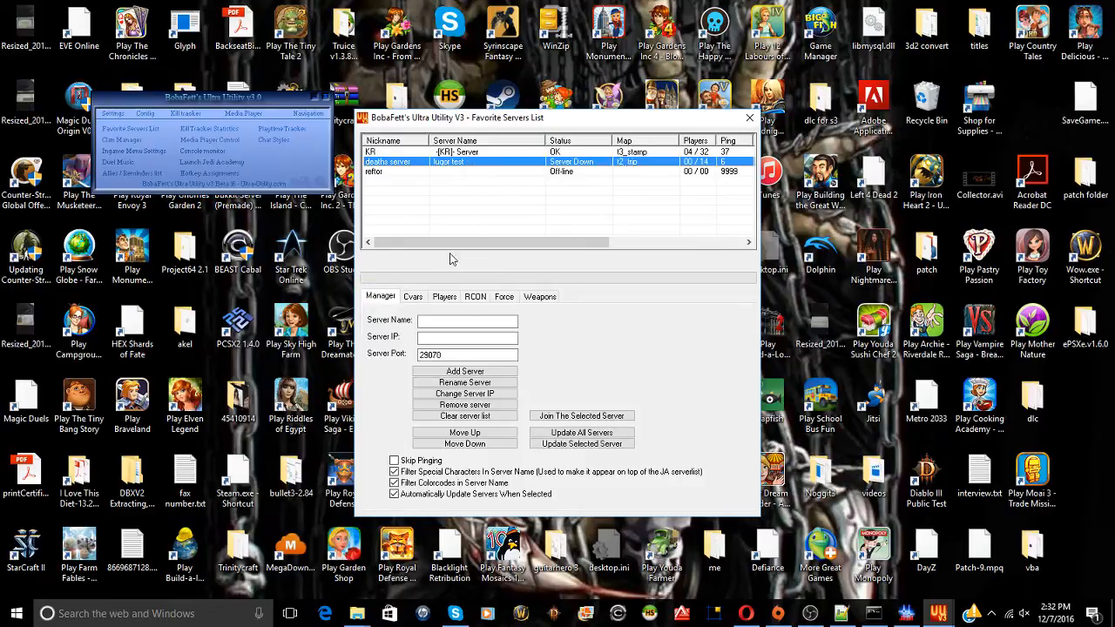
left_click(906, 614)
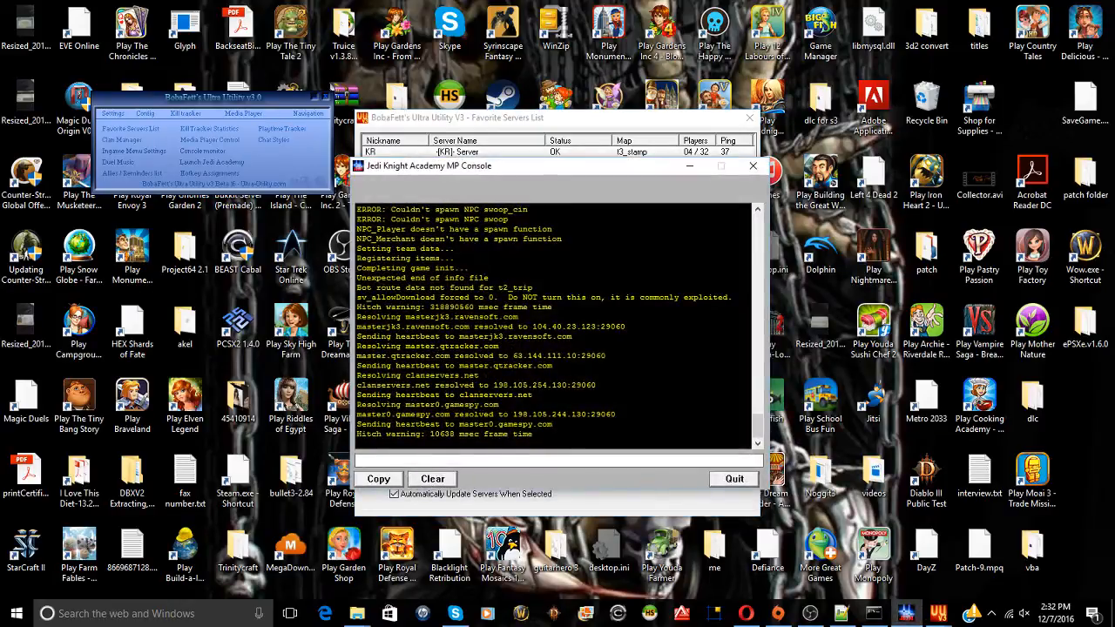
left_click(689, 165)
Add a 'lugor test' favorite at 127.0.0.1 and double-click it to launch the game
left_click(443, 322)
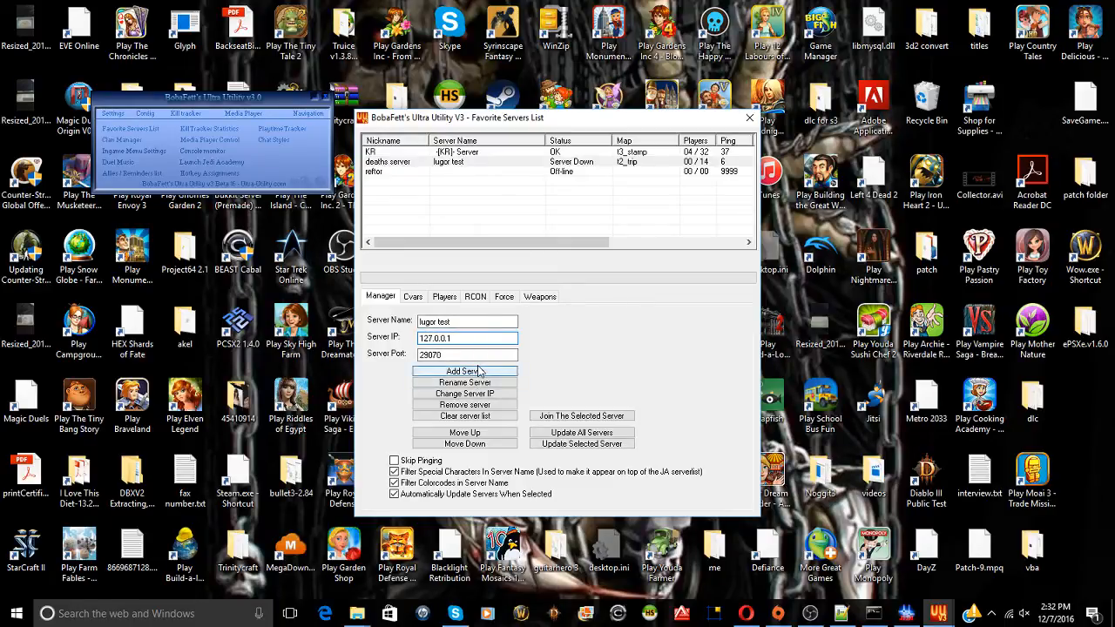
left_click_drag(452, 338, 421, 337)
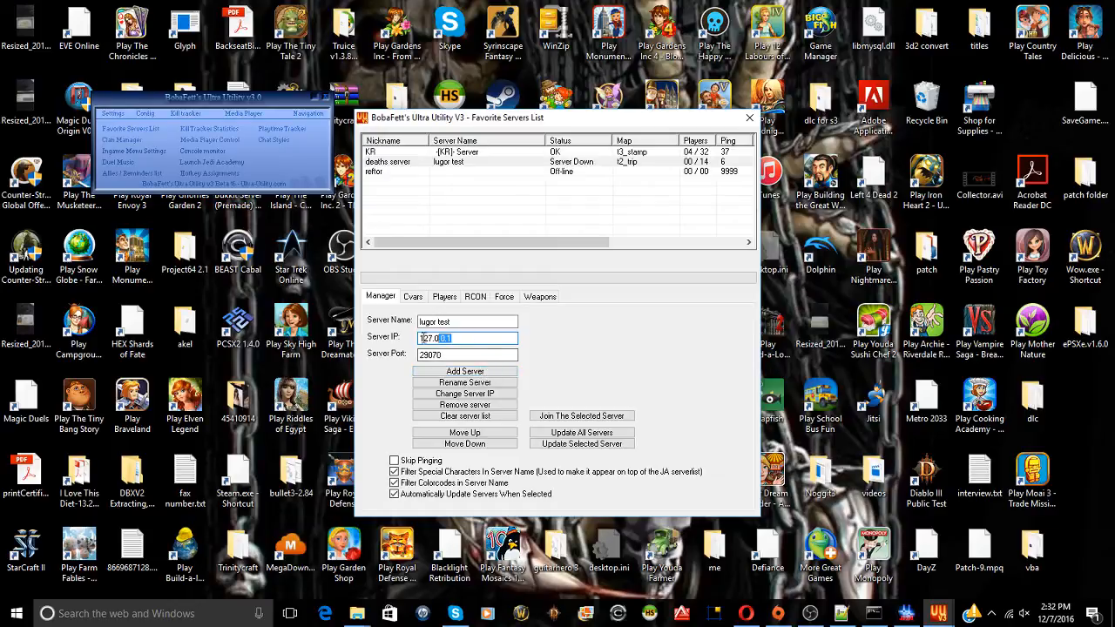
left_click(482, 372)
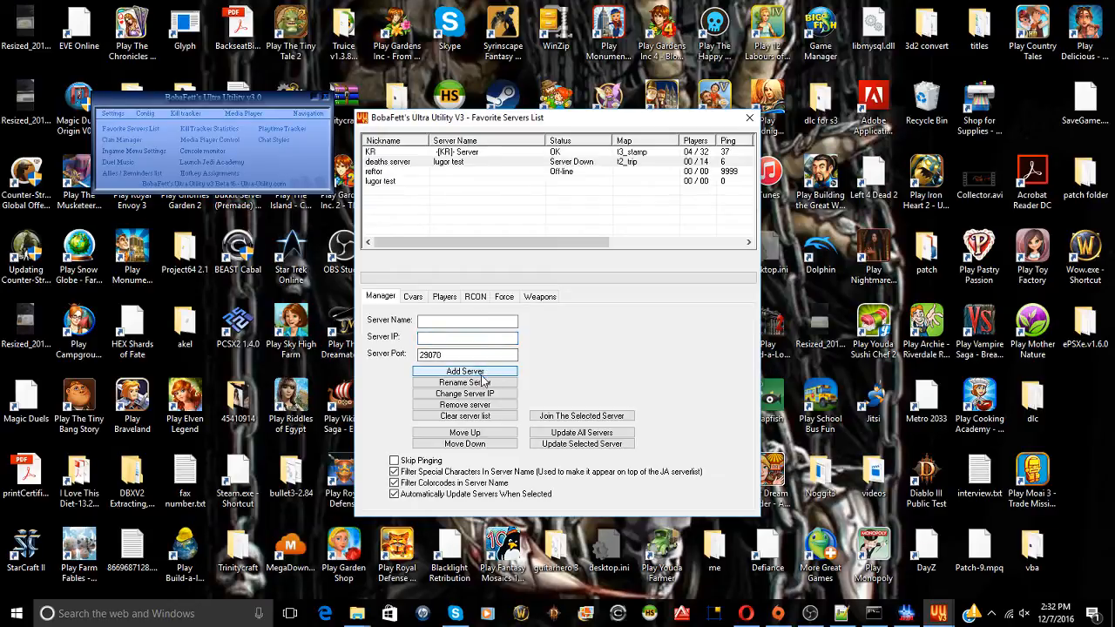
left_click(469, 182)
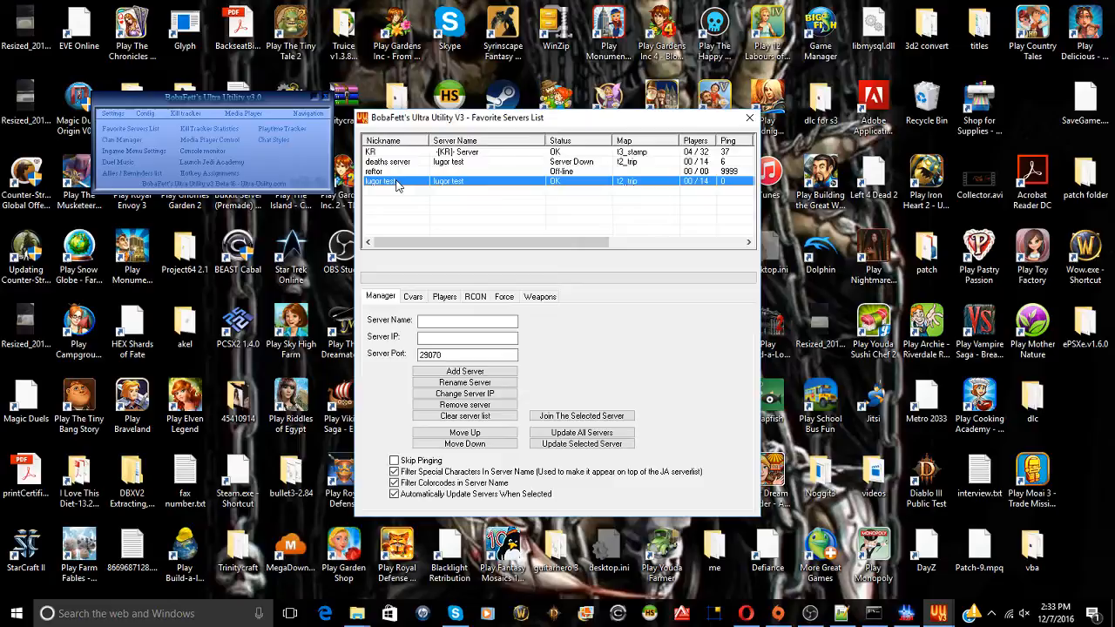
double_click(493, 184)
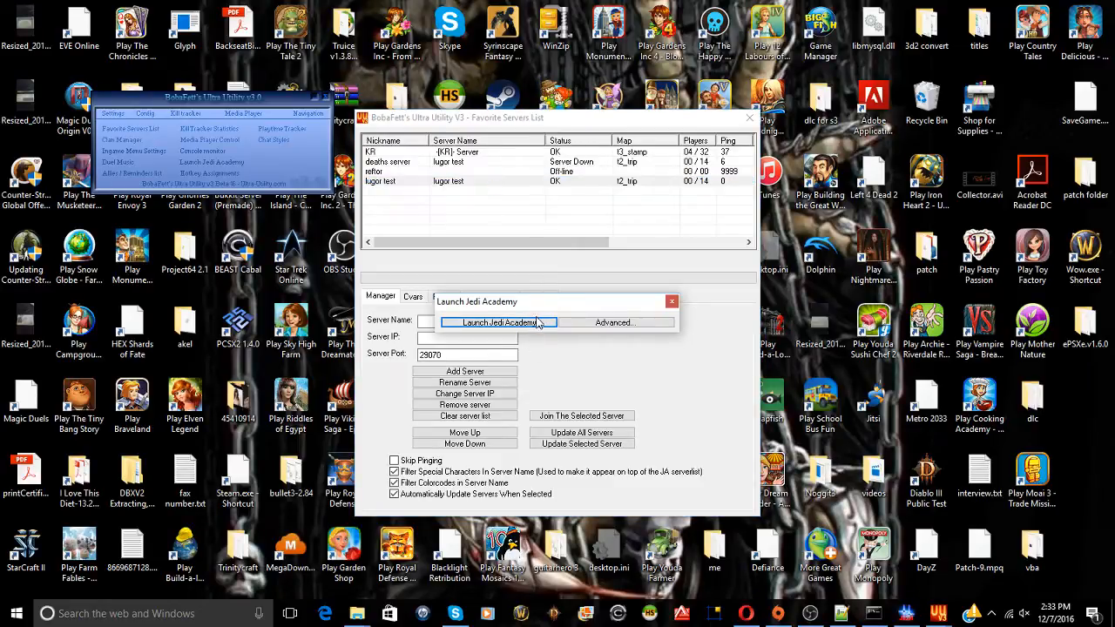
Confirm Launch Jedi Academy to join lugor test on t2_trip
left_click(538, 328)
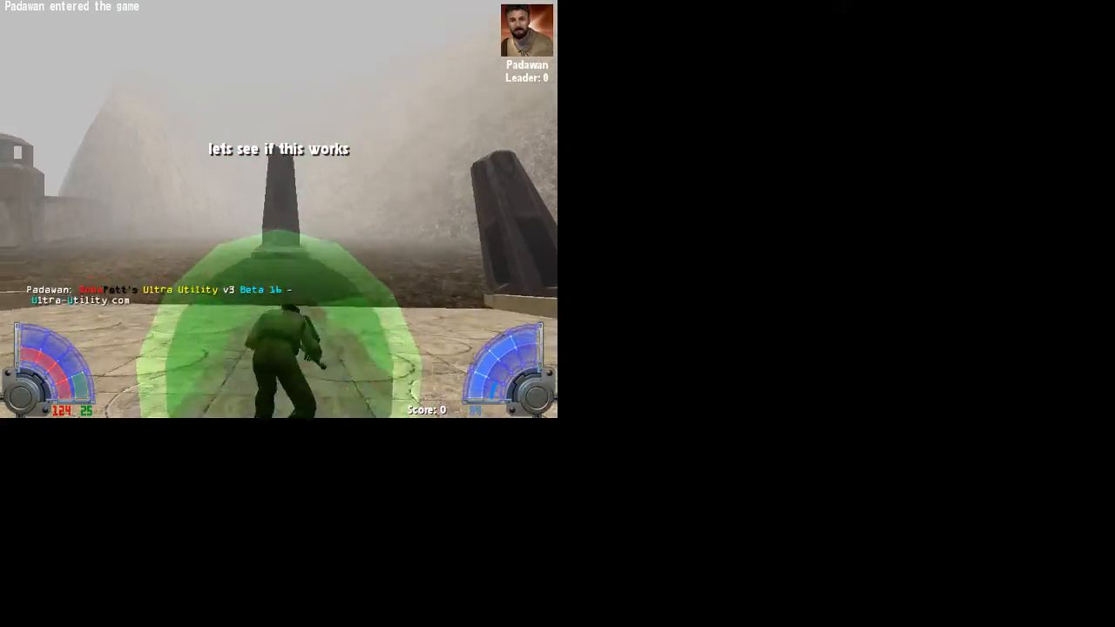
Run /exec binds in the in-game console
key("w")
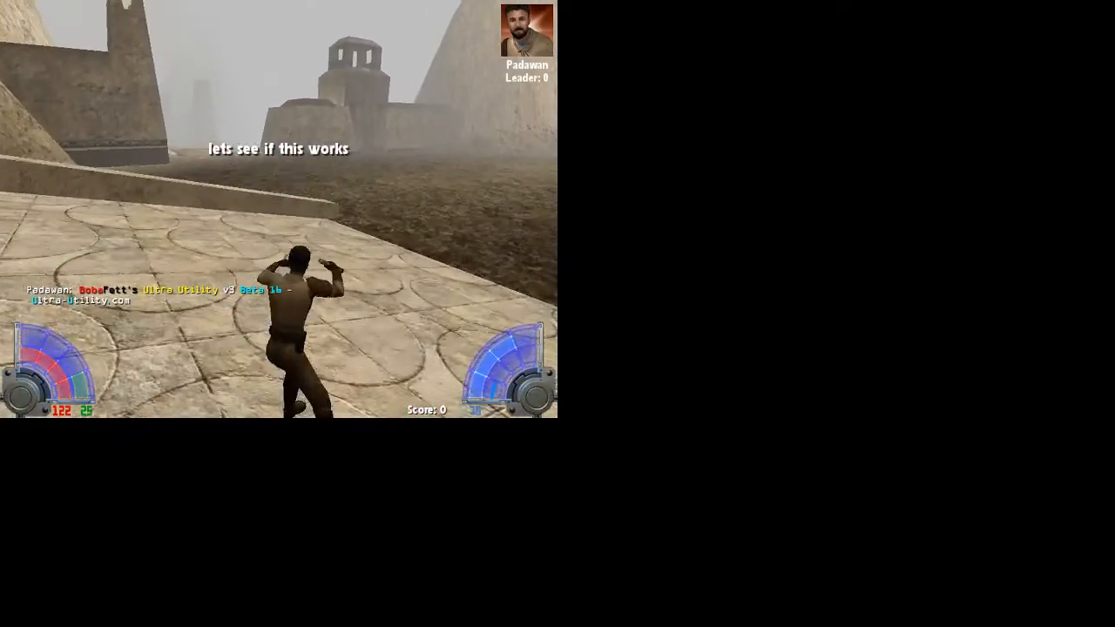
key("shift+grave")
type("/")
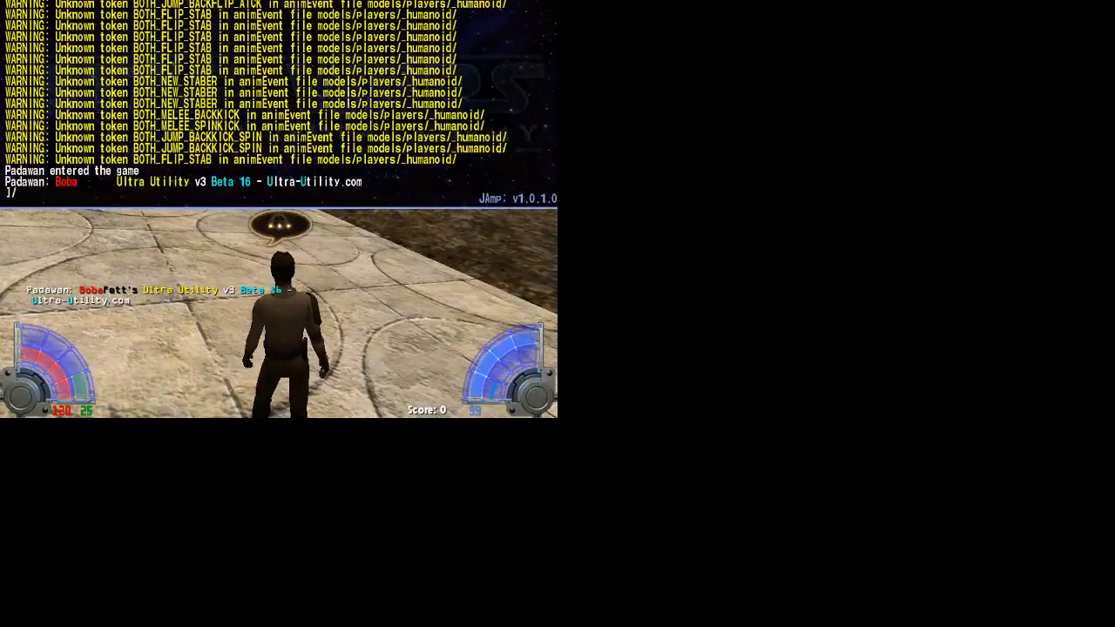
type("exec binds")
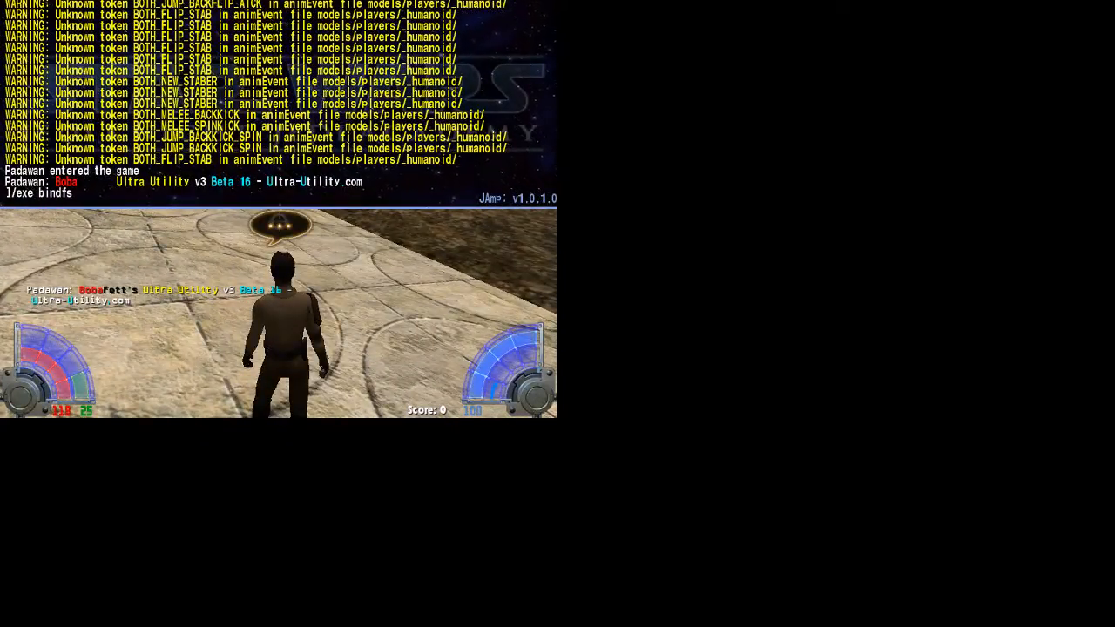
key("Return")
key("shift+grave")
Run, jump, roll, check the scoreboard and ignite the saber, then open the in-game menu
key("w")
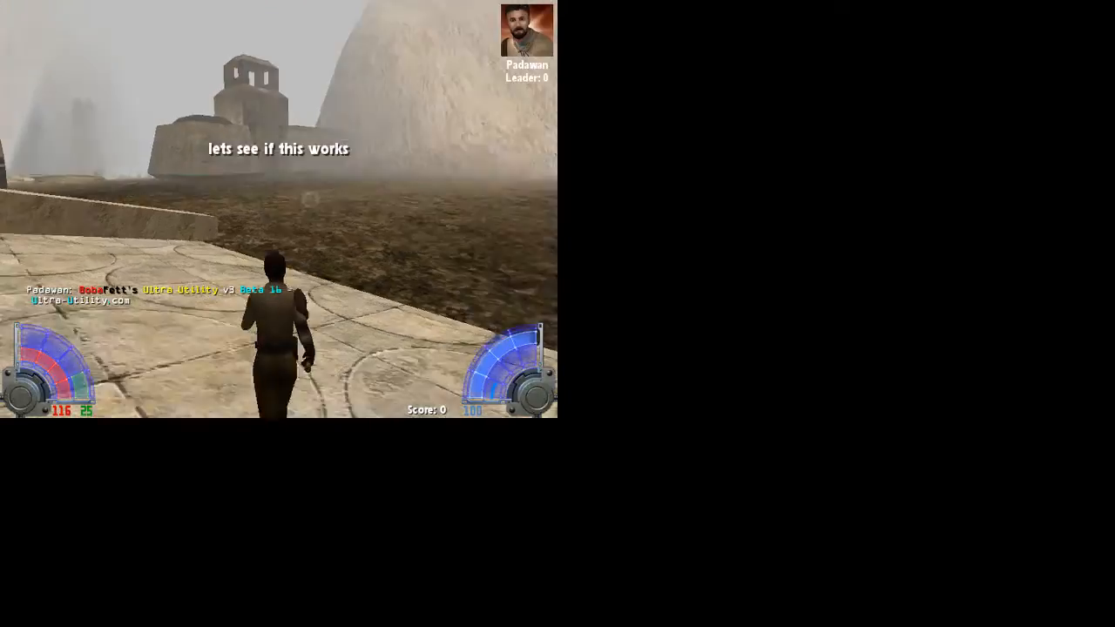
key("space")
key("c")
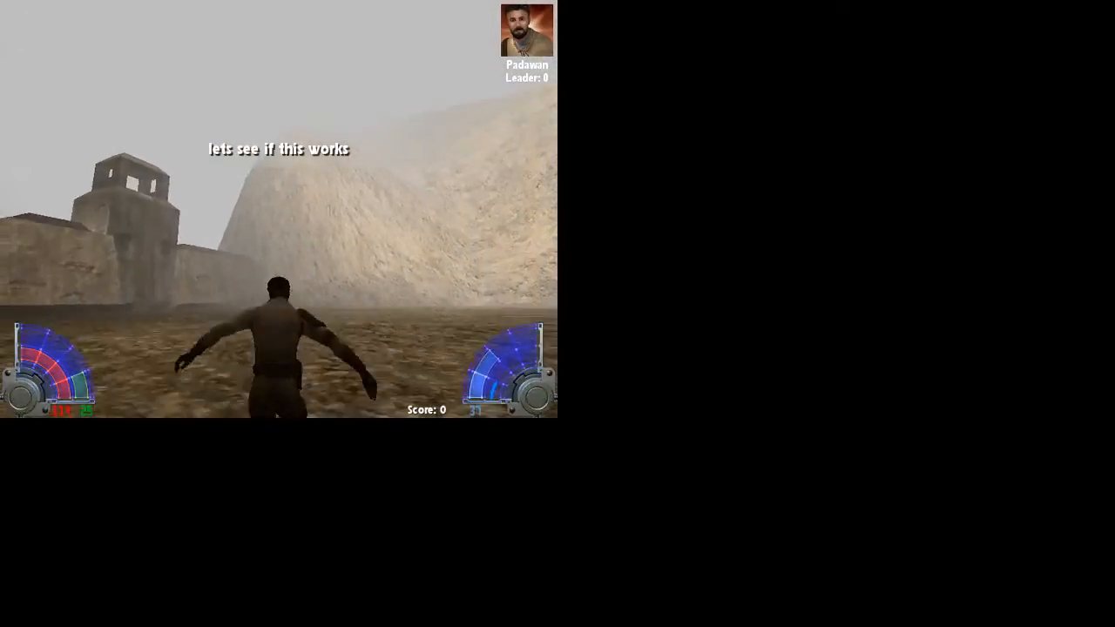
key("c")
key("Tab")
key("w")
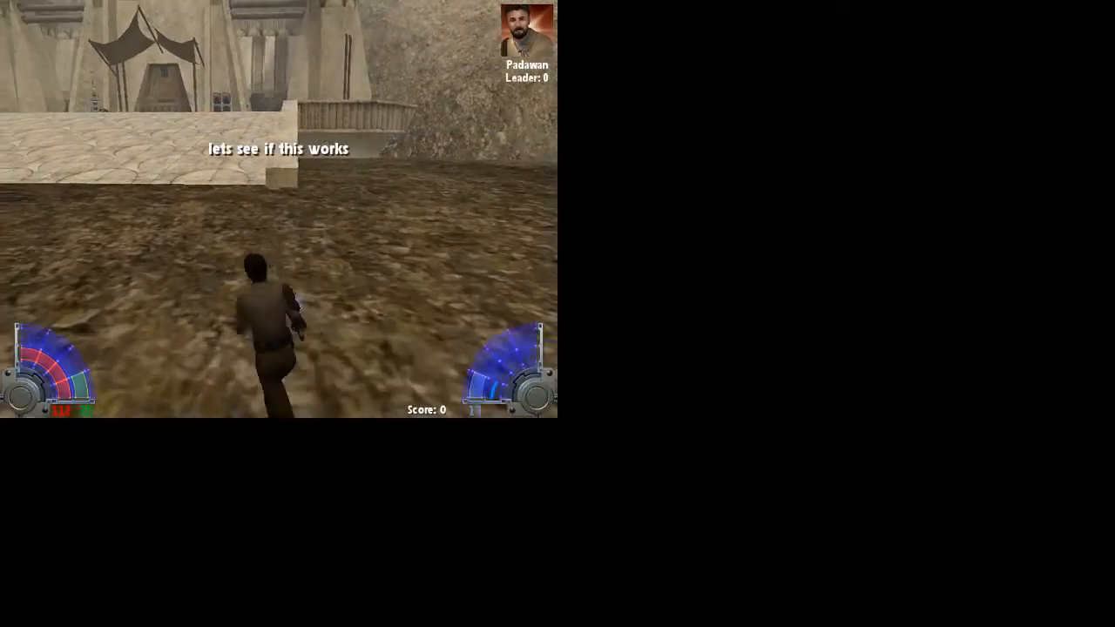
key("1")
key("1")
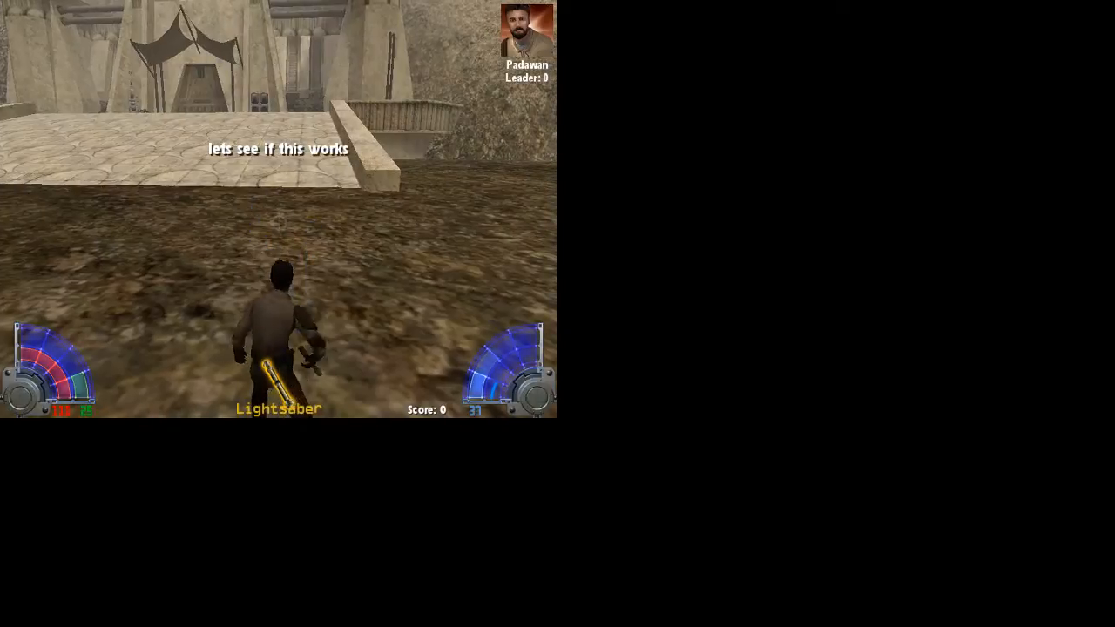
key("Escape")
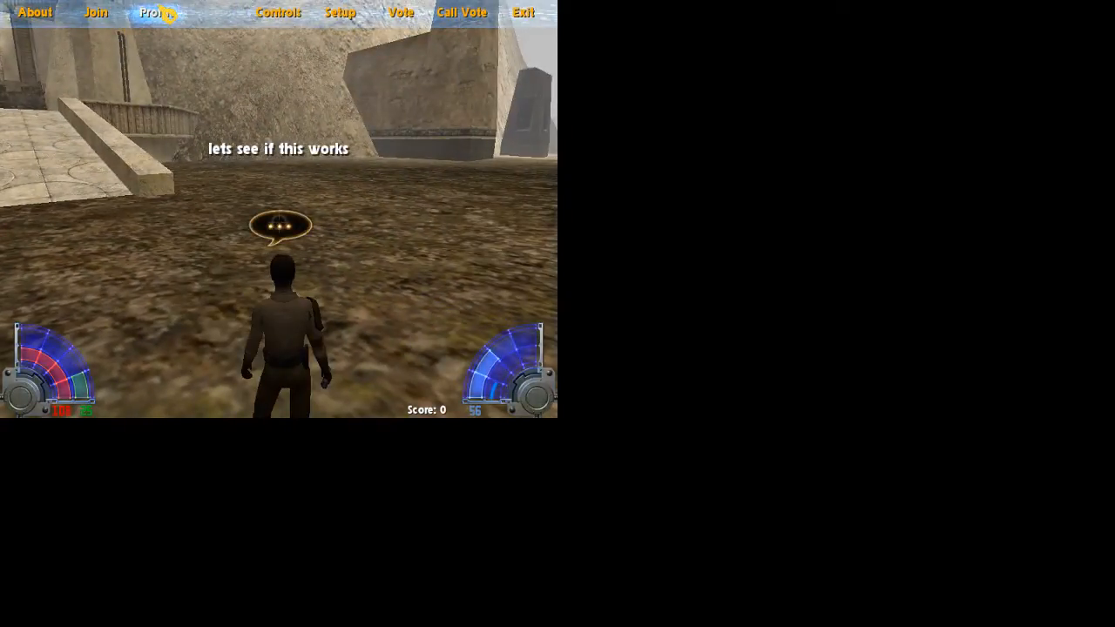
Open Profile and scroll through the character model grid to the last models
left_click(164, 13)
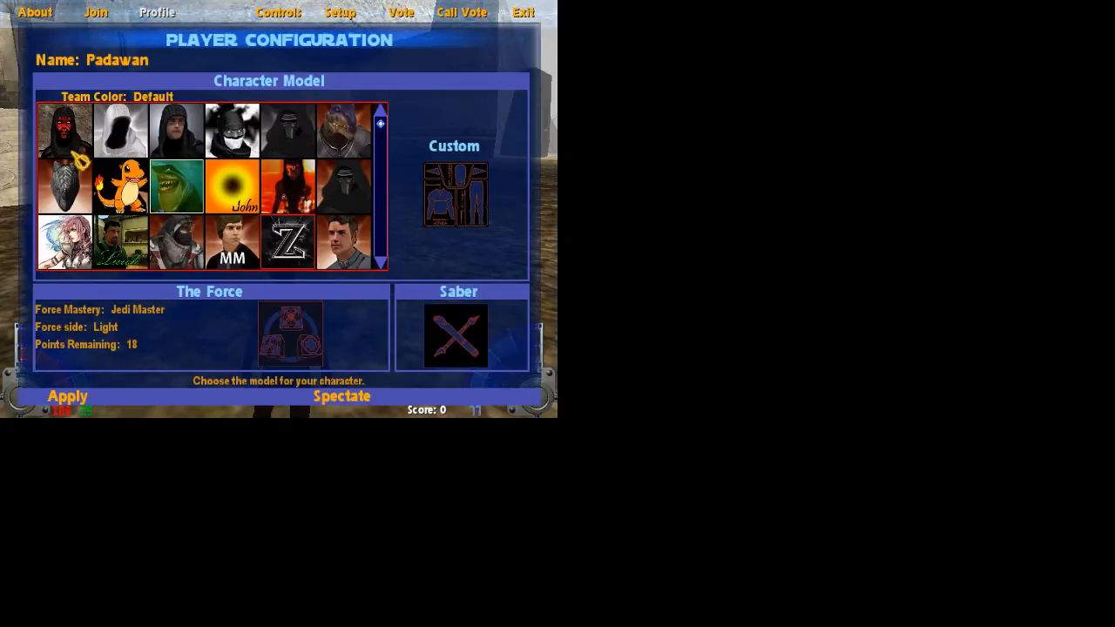
left_click(383, 263)
left_click(383, 263)
left_click(384, 265)
left_click(384, 265)
left_click(384, 265)
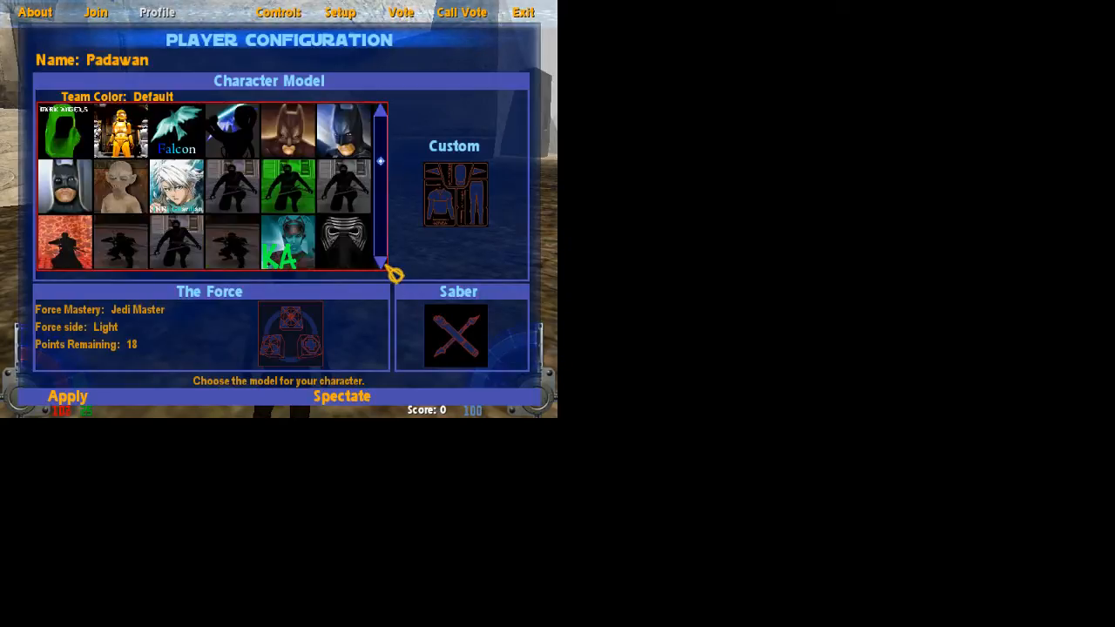
left_click(384, 264)
left_click(384, 265)
left_click(384, 264)
left_click(384, 265)
left_click(384, 264)
left_click(384, 265)
left_click(384, 264)
left_click(385, 265)
left_click(386, 265)
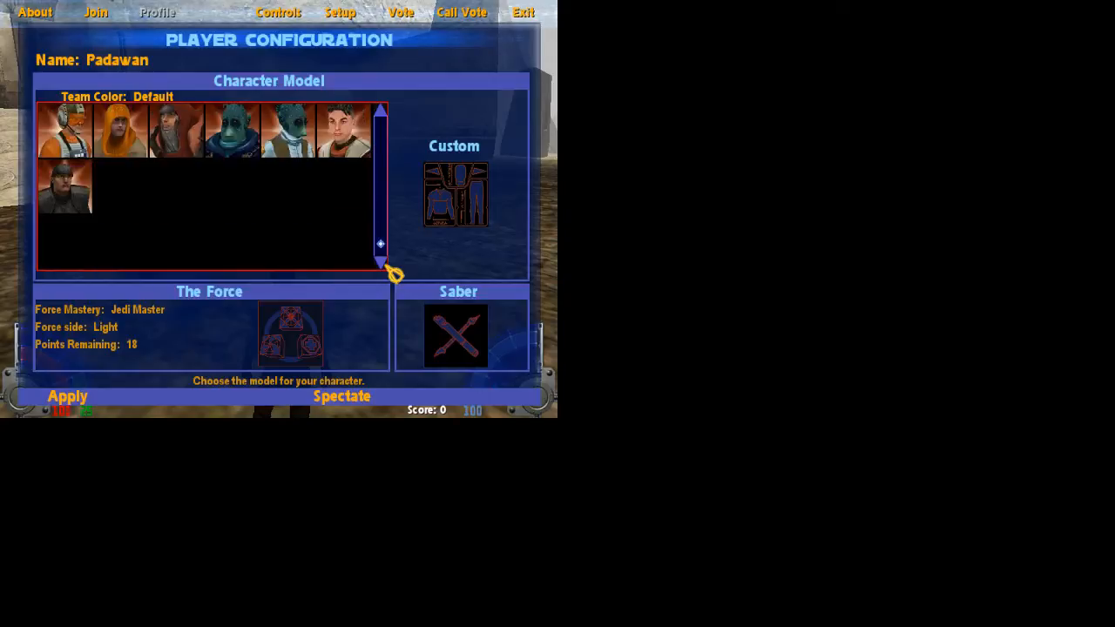
left_click(386, 262)
left_click_drag(382, 251, 394, 131)
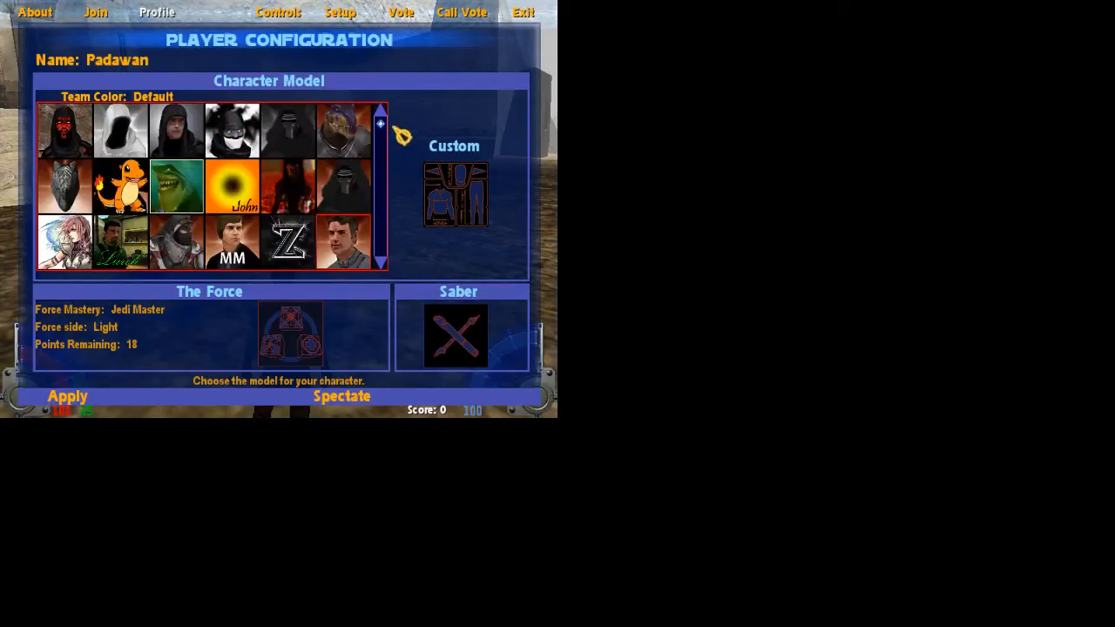
Enter a new [KR]-clan-tagged player name and switch the lightsaber setup to Dual Sabers
left_click(127, 59)
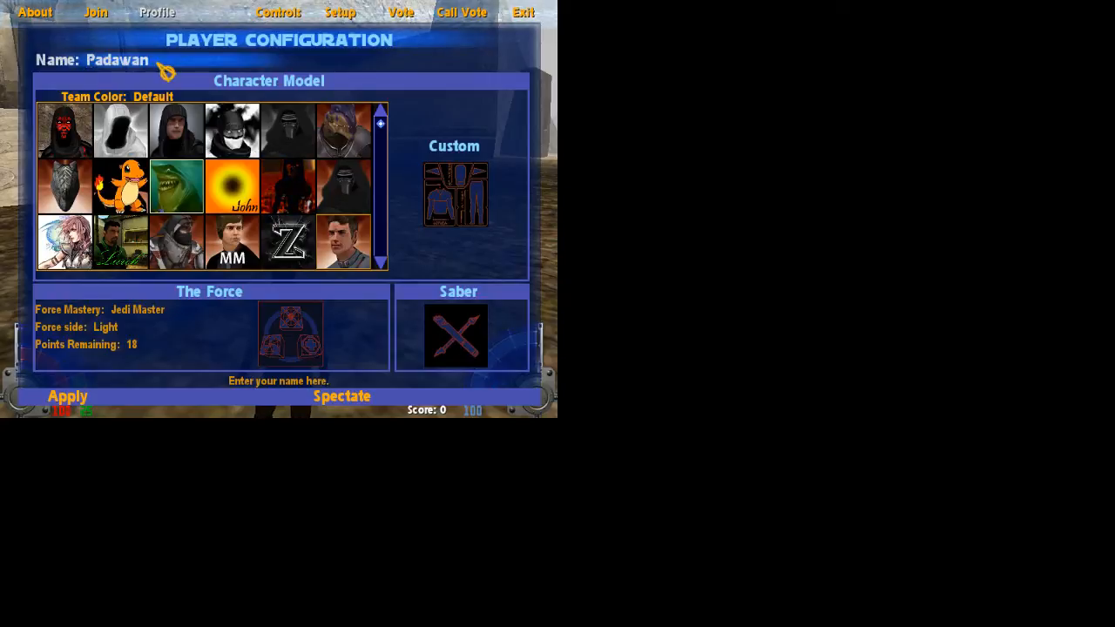
type("^")
key("BackSpace")
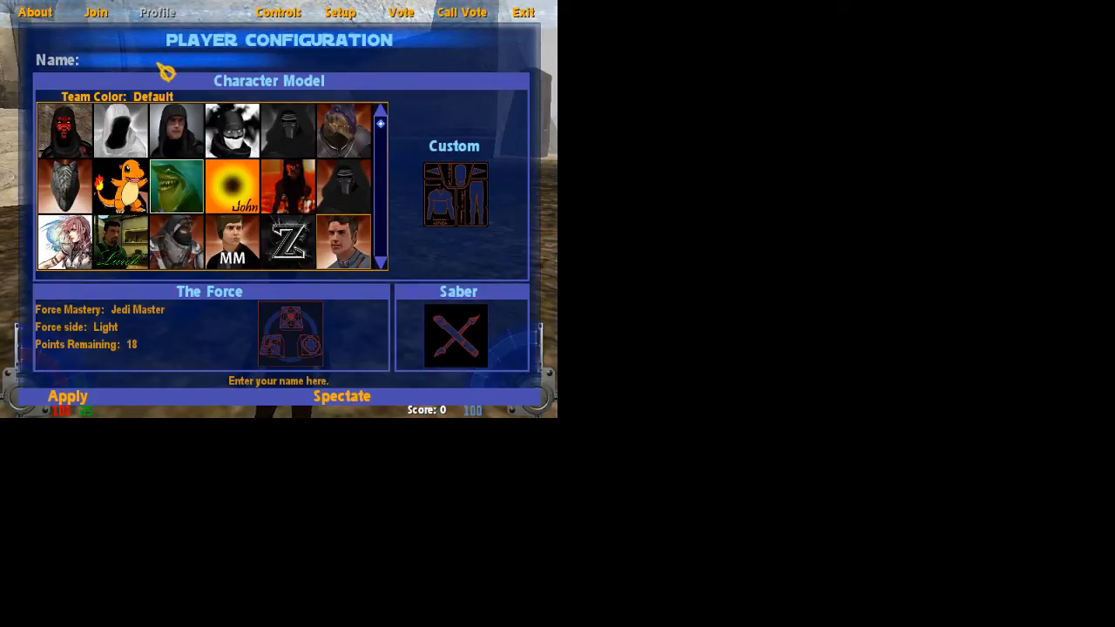
type("-[KR")
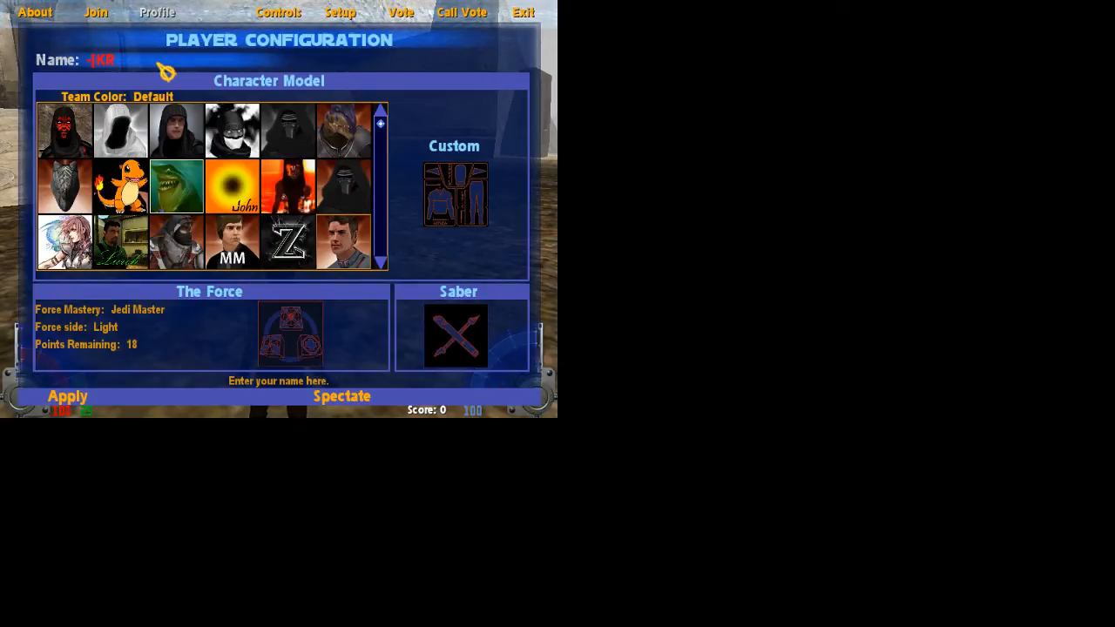
type("]-Death")
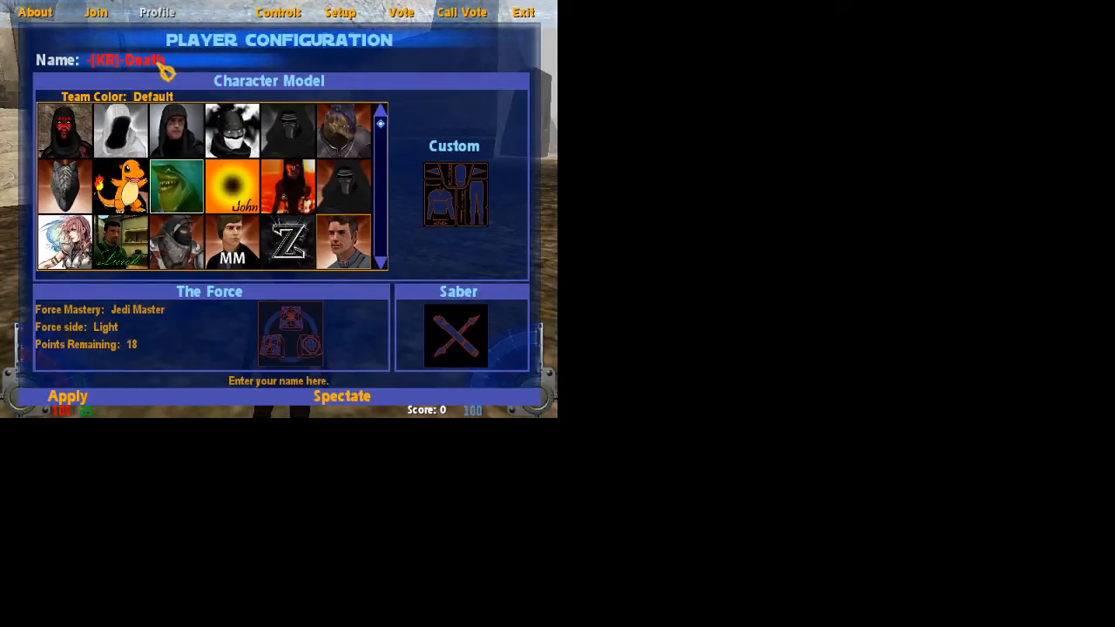
type("^")
type("0scythe")
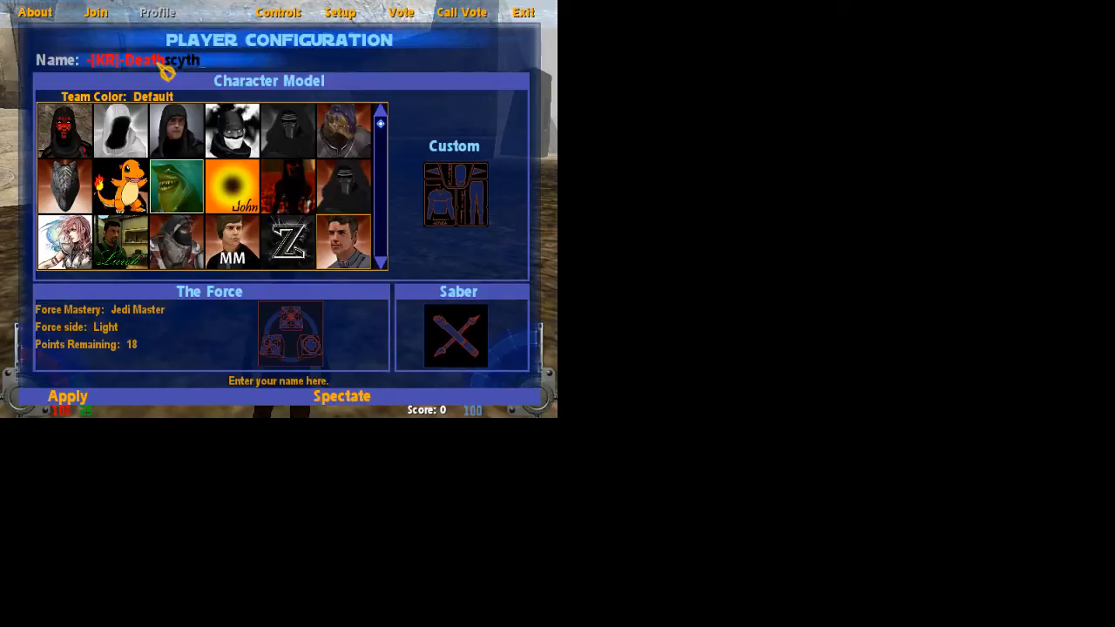
key("BackSpace")
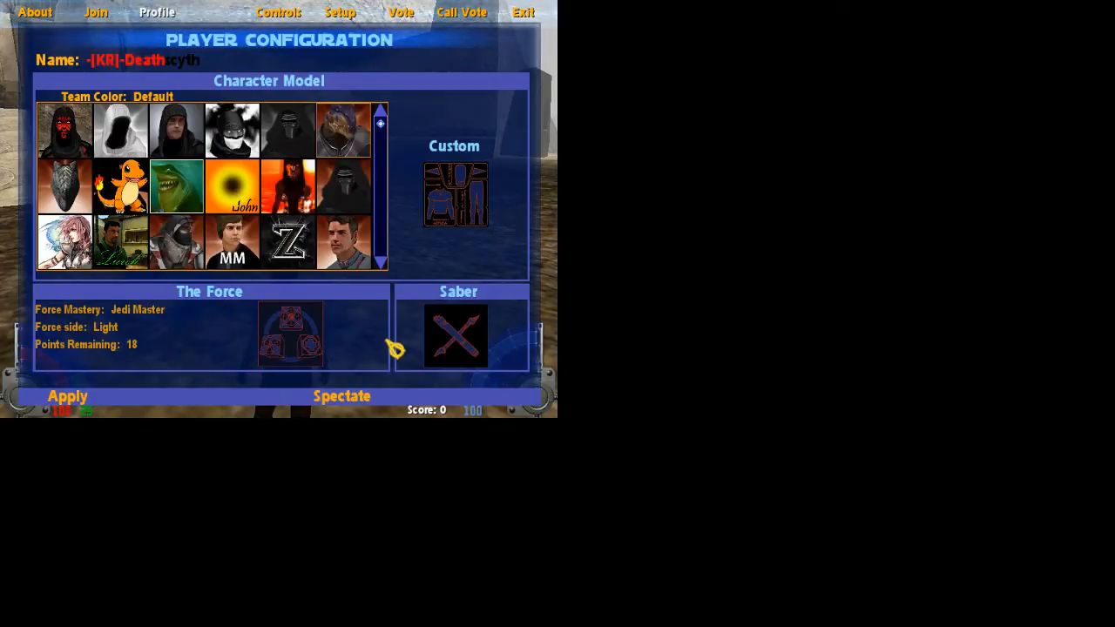
left_click(431, 338)
left_click(200, 128)
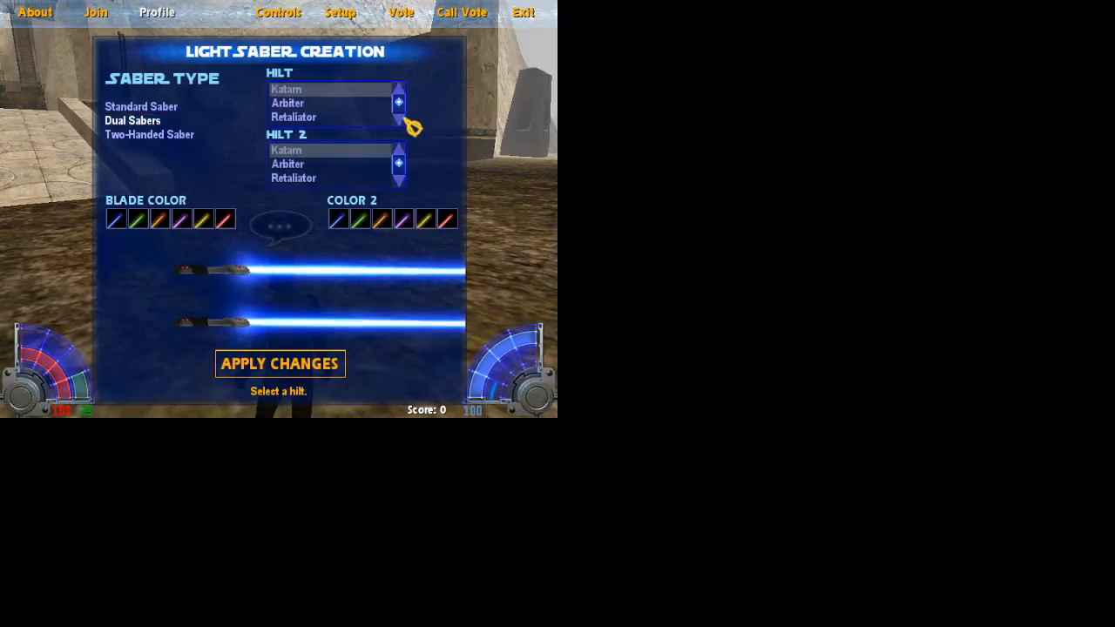
Give saber one the Katarn hilt, saber two the Arbiter hilt, both red blades, and apply
scroll(396, 120, "down", 3)
left_click(373, 119)
left_click(361, 104)
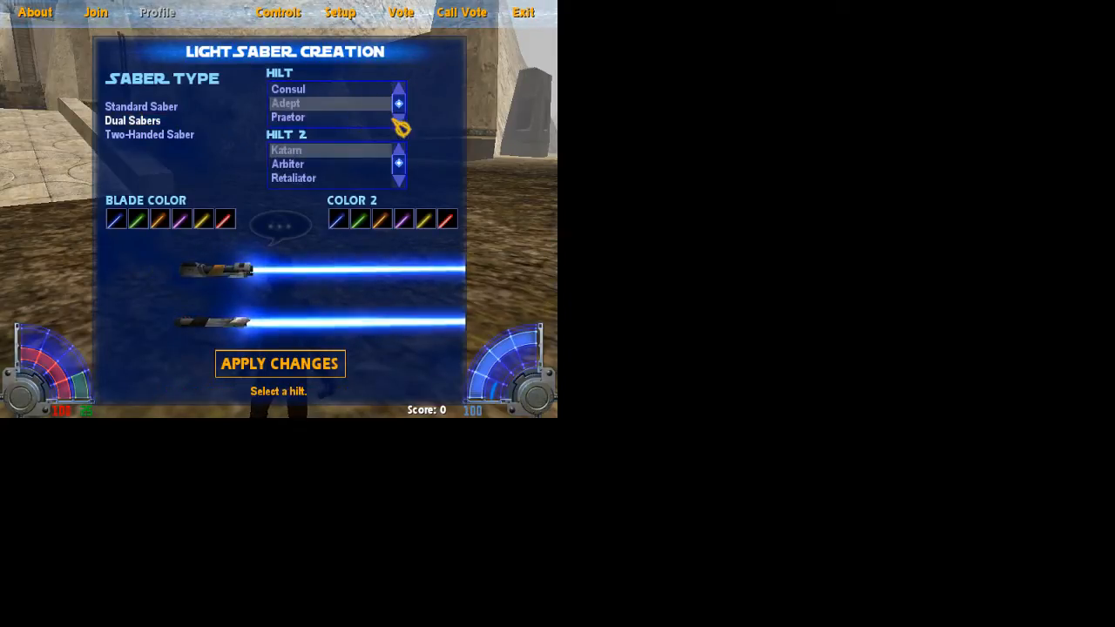
scroll(403, 129, "down", 4)
scroll(405, 109, "down", 3)
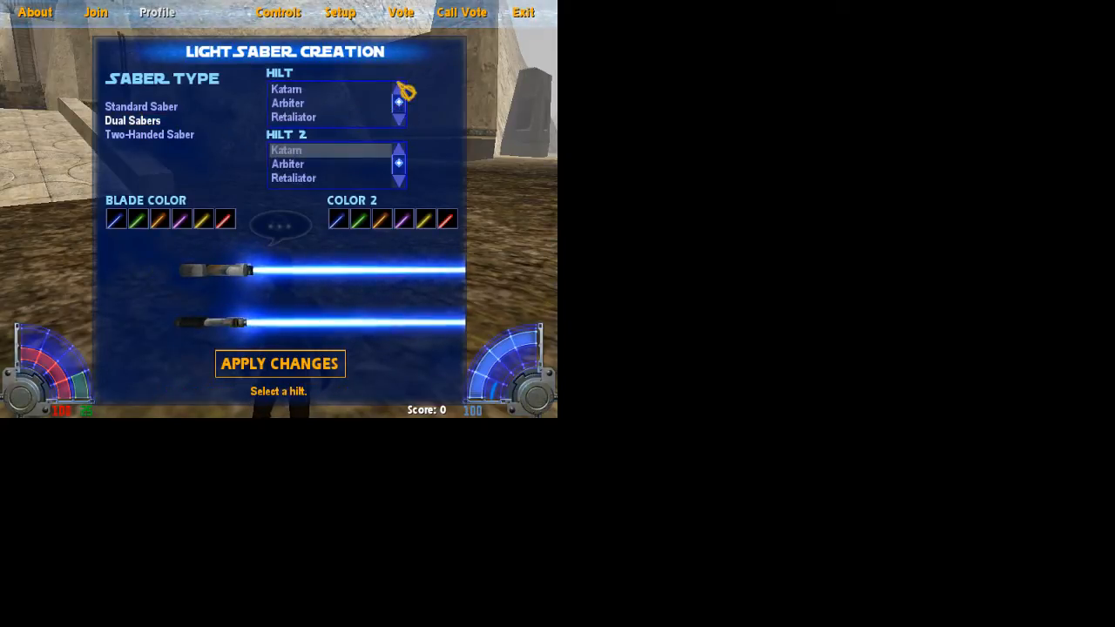
left_click(286, 90)
left_click(307, 185)
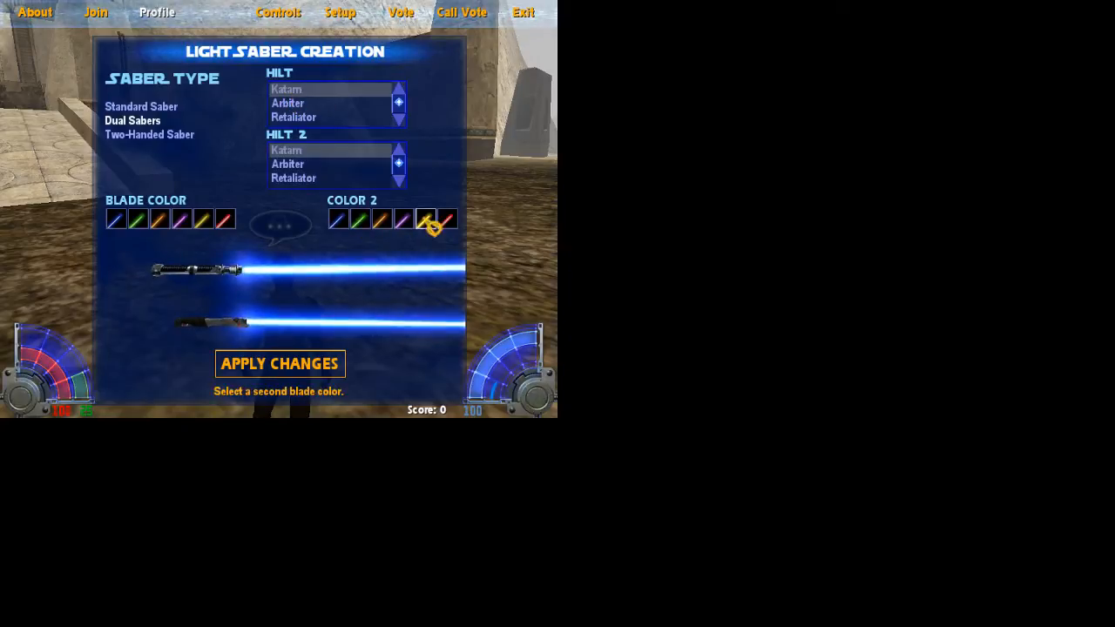
left_click(224, 219)
left_click(446, 220)
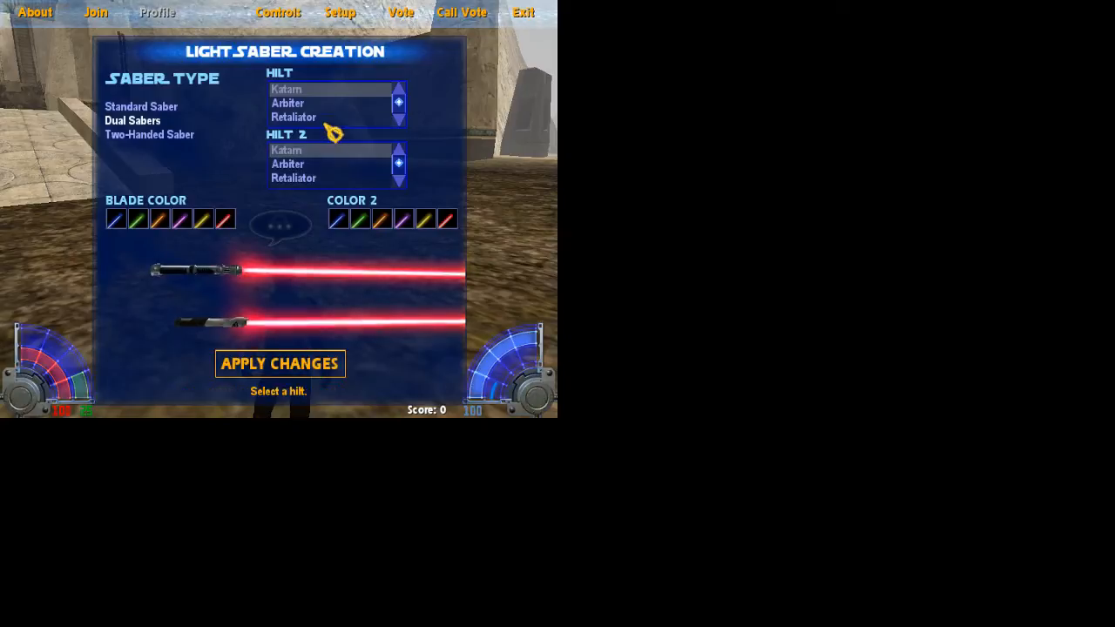
left_click(300, 168)
left_click(295, 370)
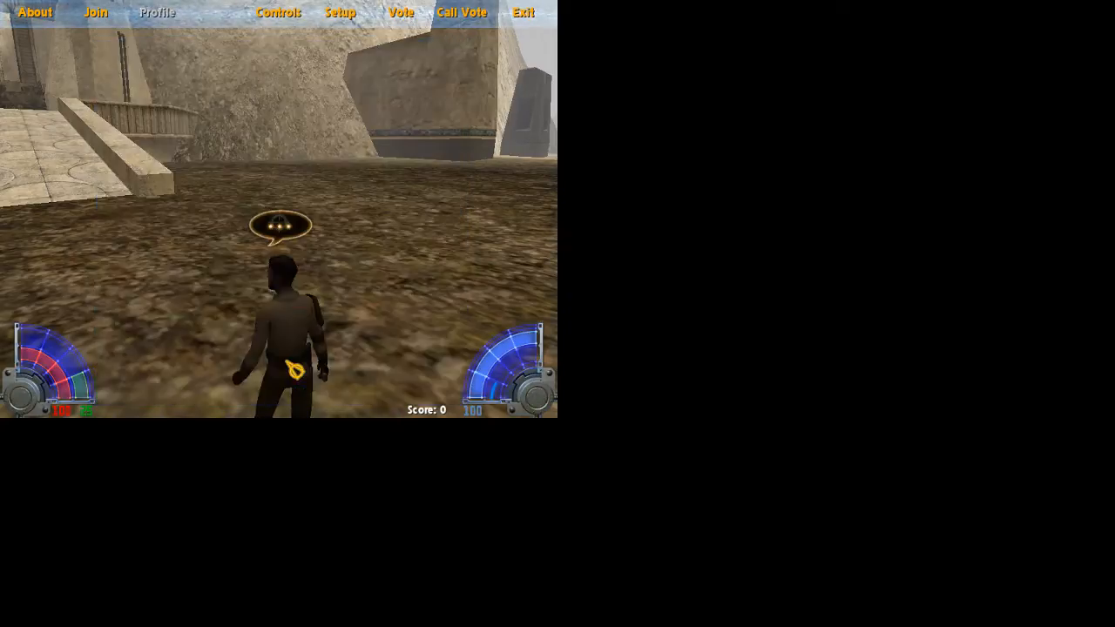
Return to the game, toggle the lightsaber and run around the map
key("Escape")
key("l")
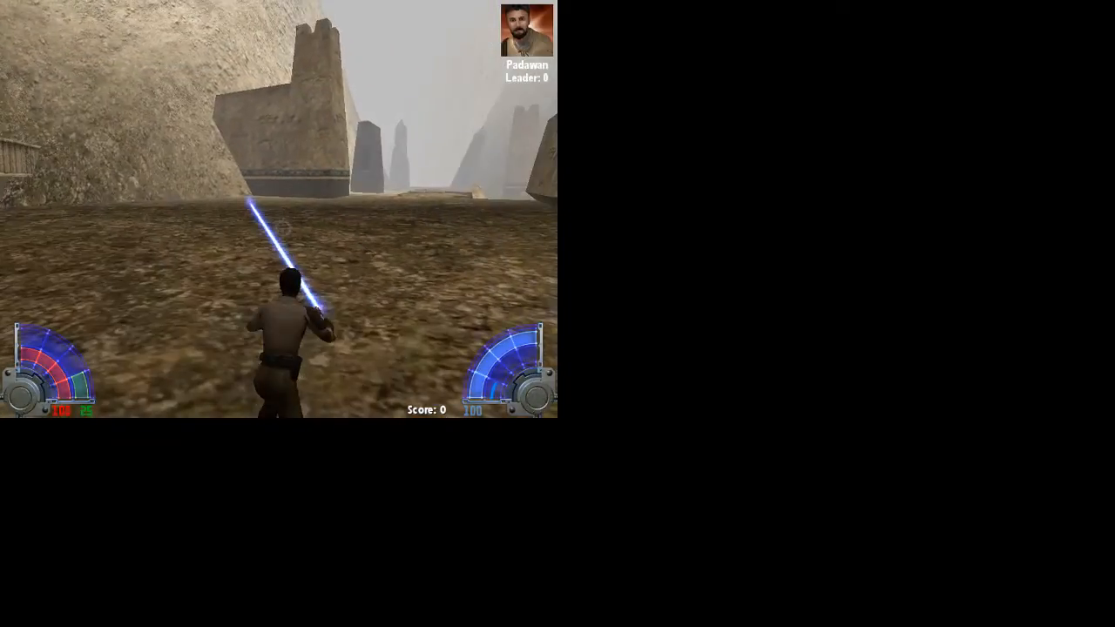
key("l")
key("l")
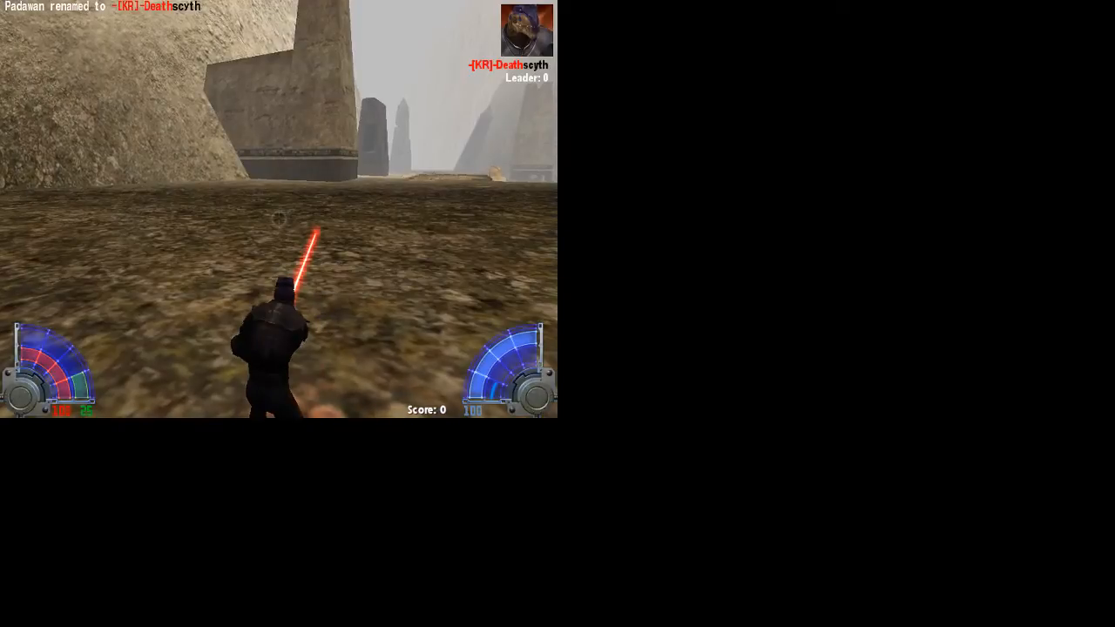
key("w")
key("Tab")
key("space")
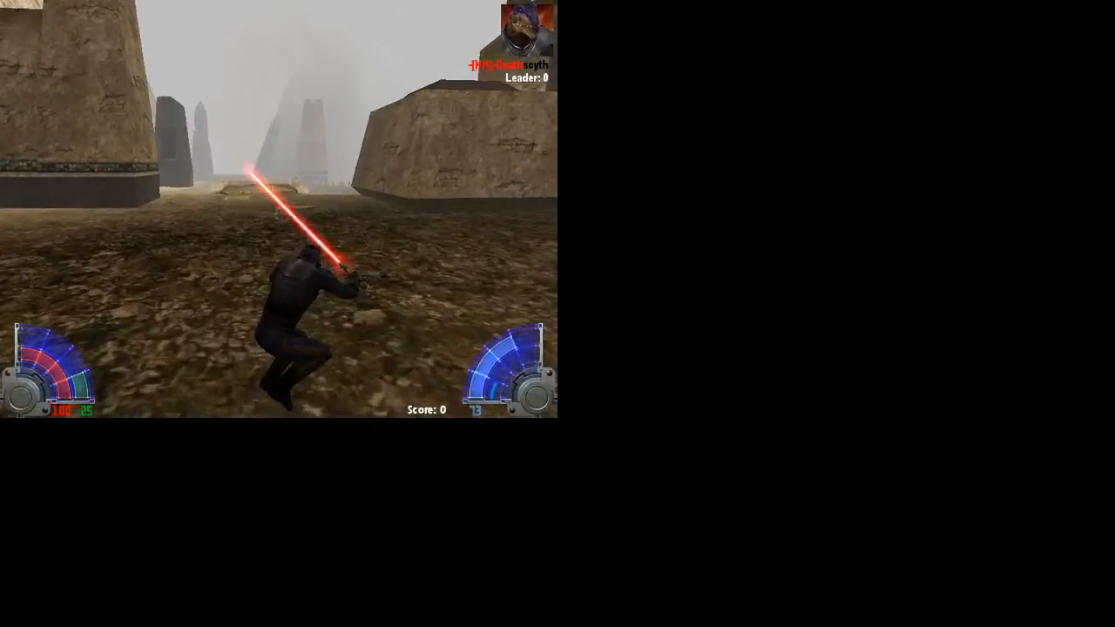
key("w")
scroll(279, 218, "down", 1)
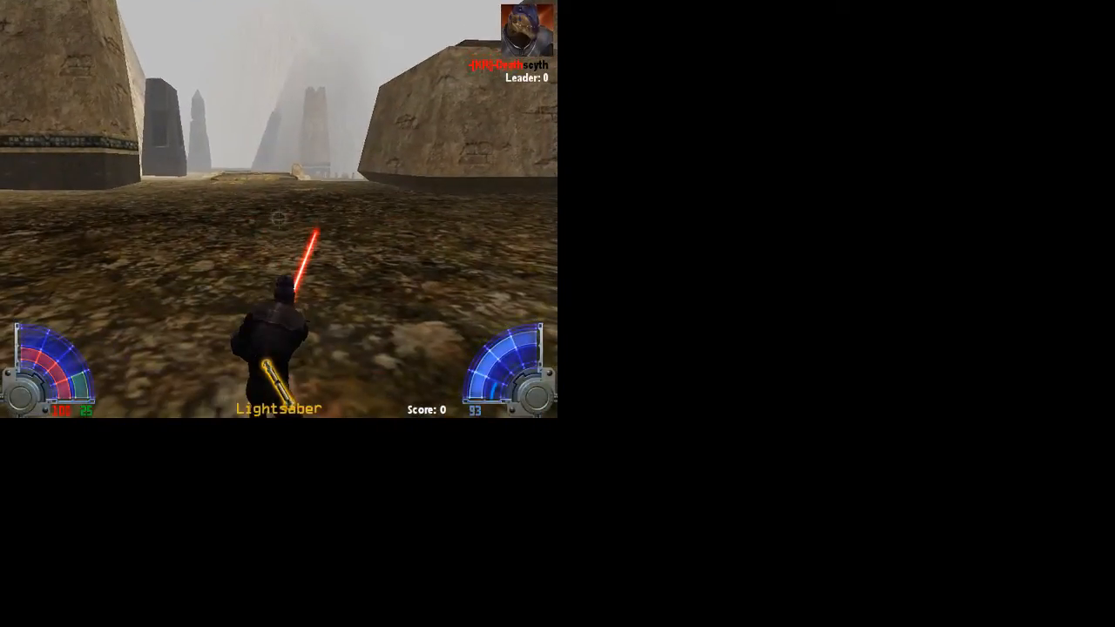
Submit /emp death in the console, then move on and open the in-game About page
key("shift+grave")
type("/emp death")
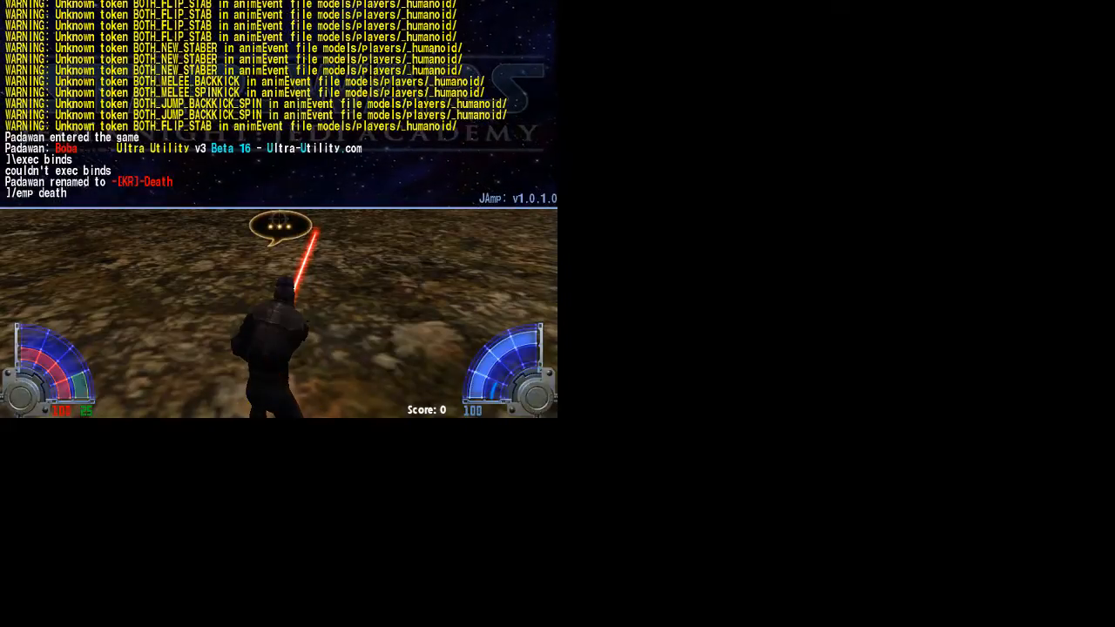
key("Return")
key("shift+grave")
key("w")
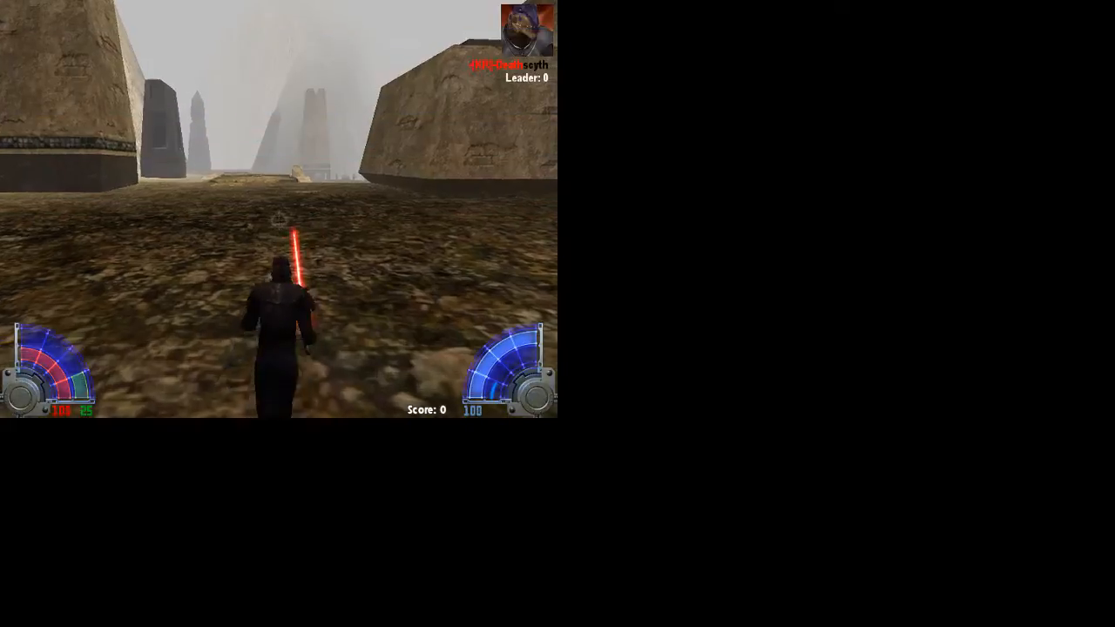
key("Tab")
key("Tab")
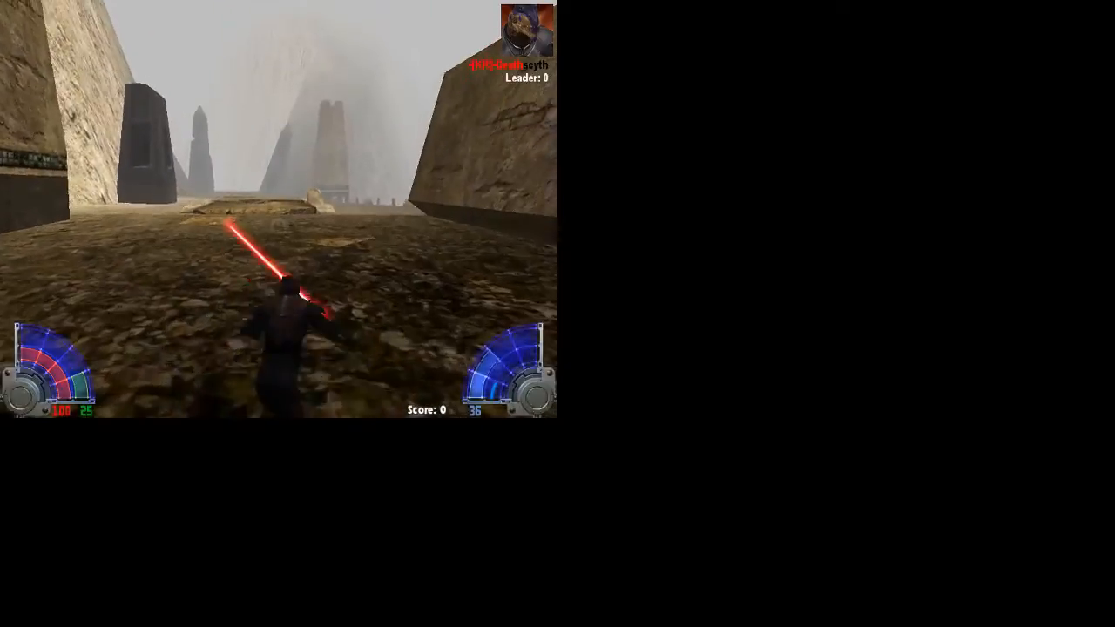
key("Escape")
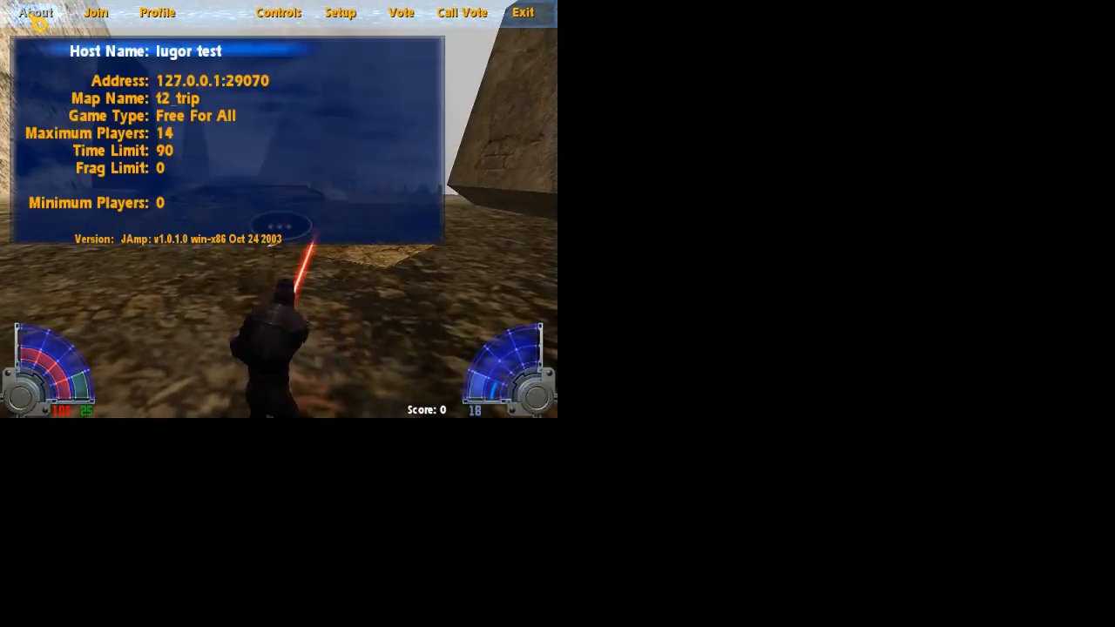
Look through the Profile, Join, Controls and Setup menu pages, then leave the menu
left_click(150, 12)
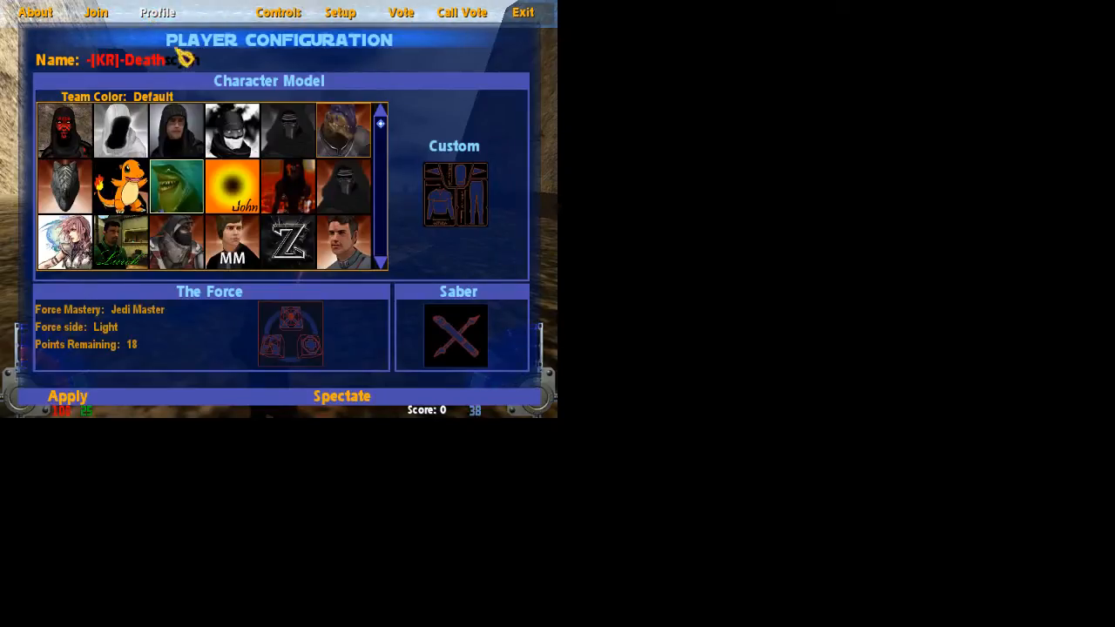
left_click(96, 15)
key("Escape")
key("Escape")
left_click(280, 17)
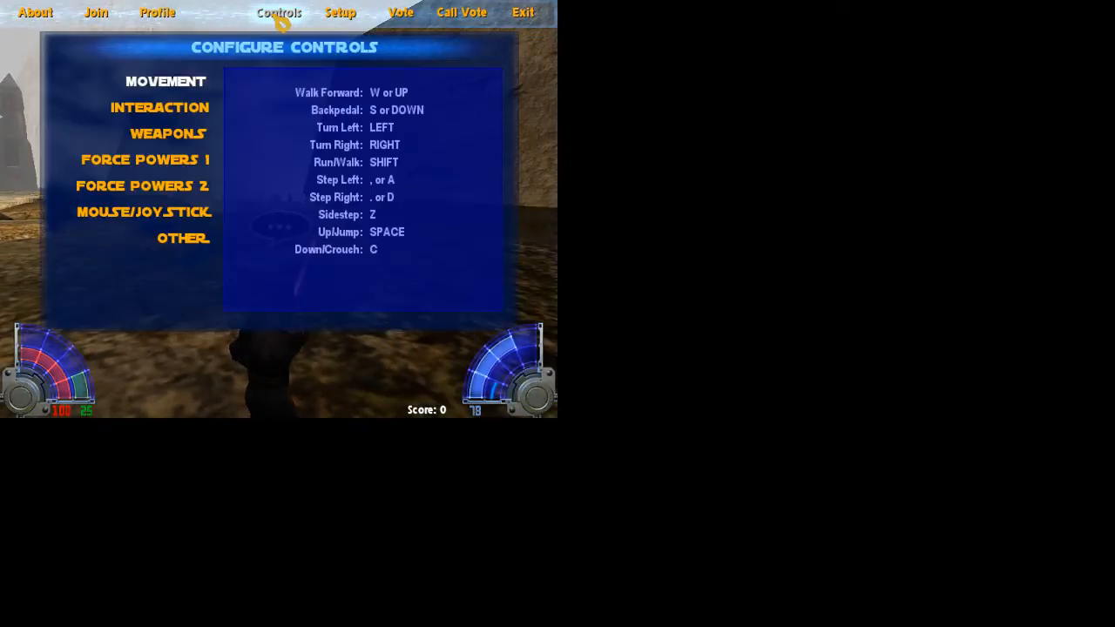
left_click(340, 14)
key("Escape")
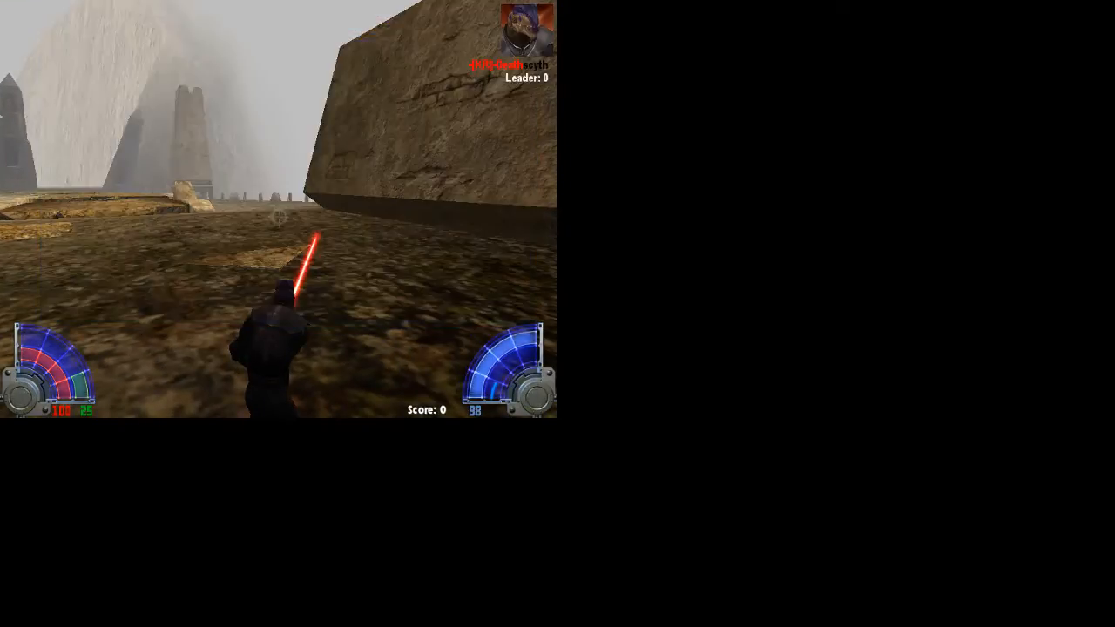
Run forward and swing the lightsaber a couple of times
key("w")
left_click(279, 209)
scroll(279, 210, "down", 1)
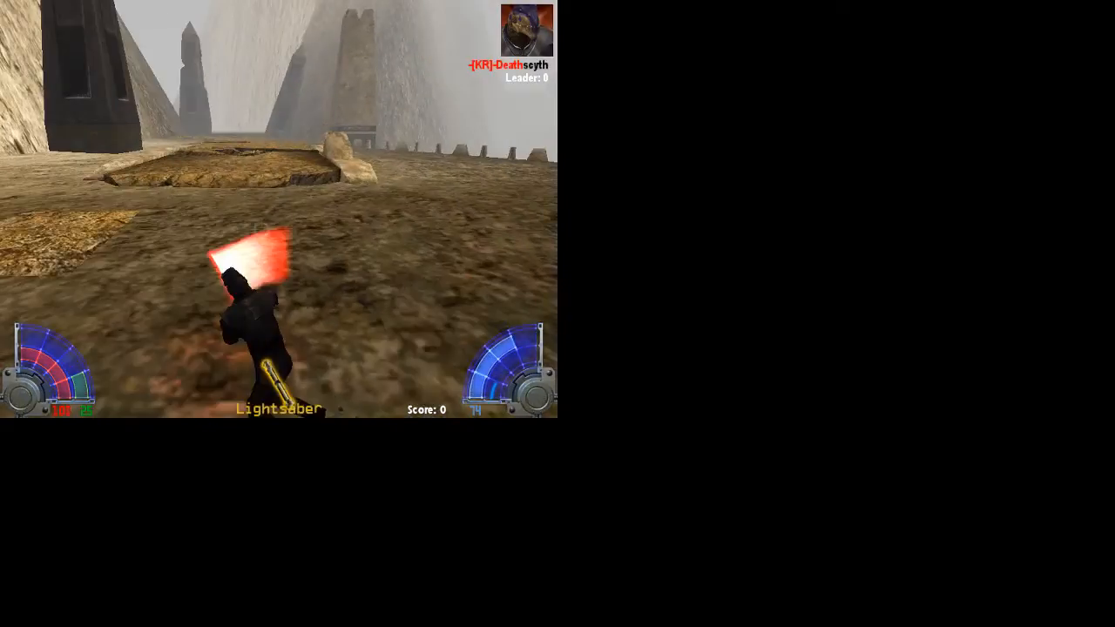
key("w")
left_click(279, 209)
Type and submit the amemp death command in the game console
key("grave")
type("/bin")
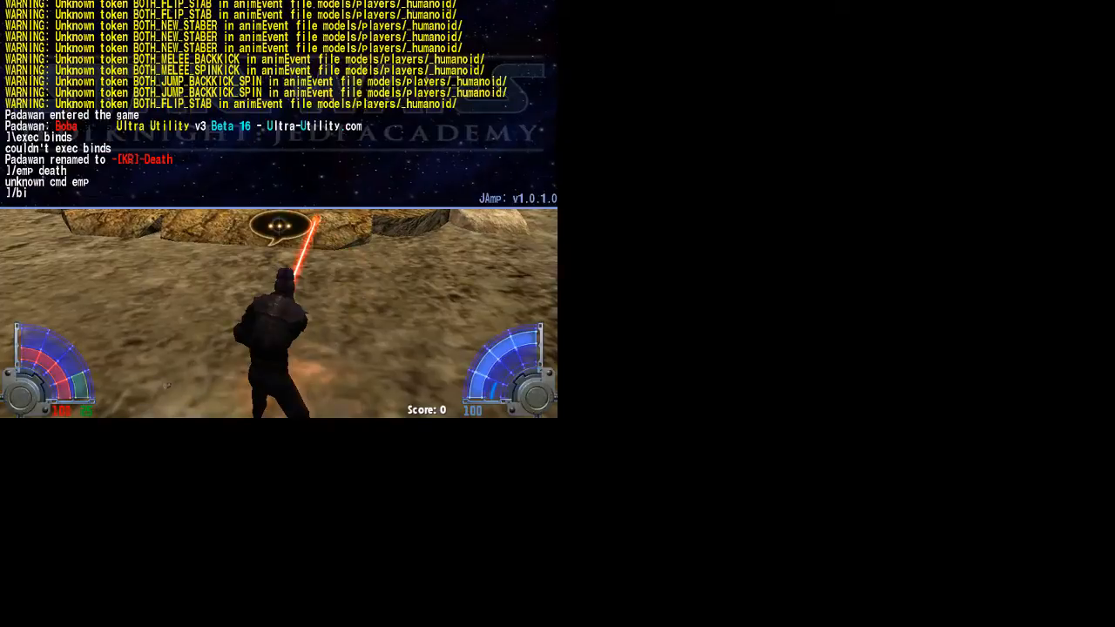
key("BackSpace")
key("BackSpace")
key("BackSpace")
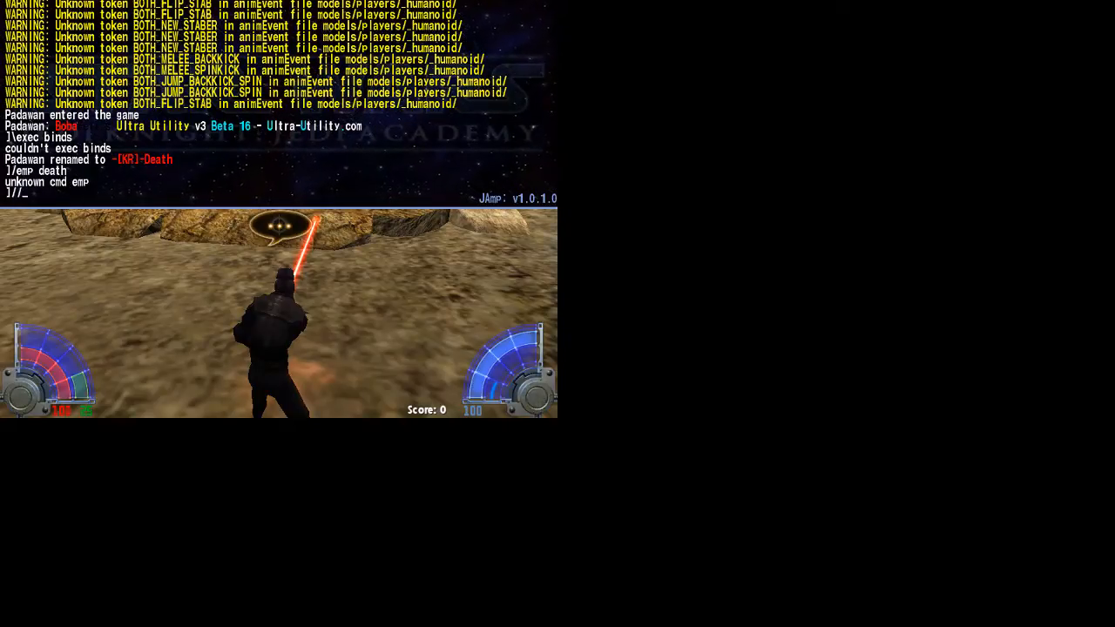
type("emp deat")
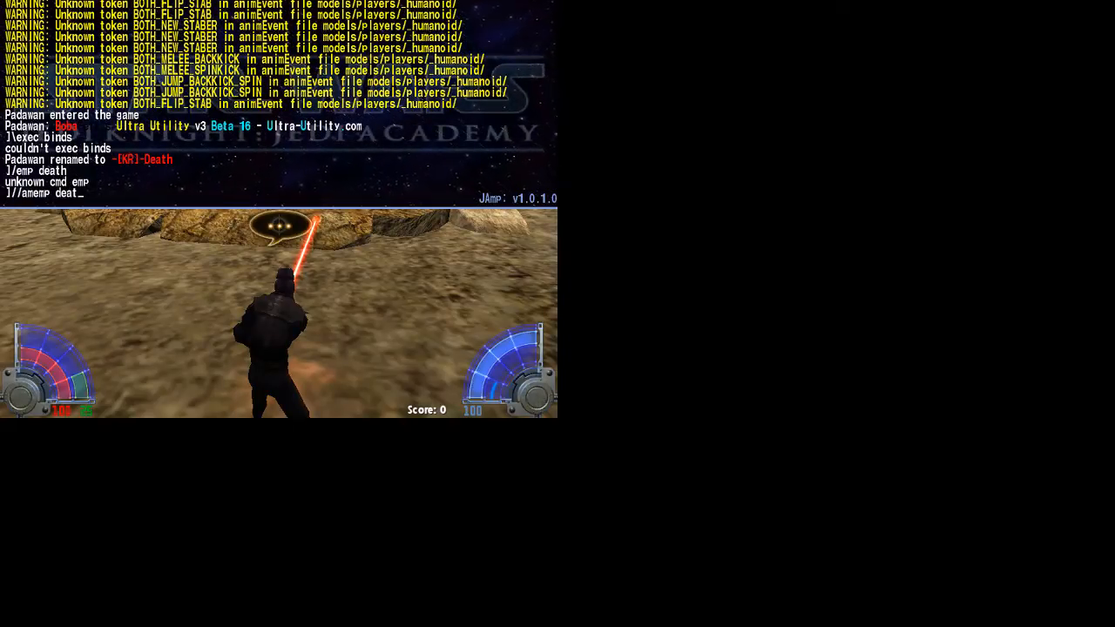
type("h")
key("Return")
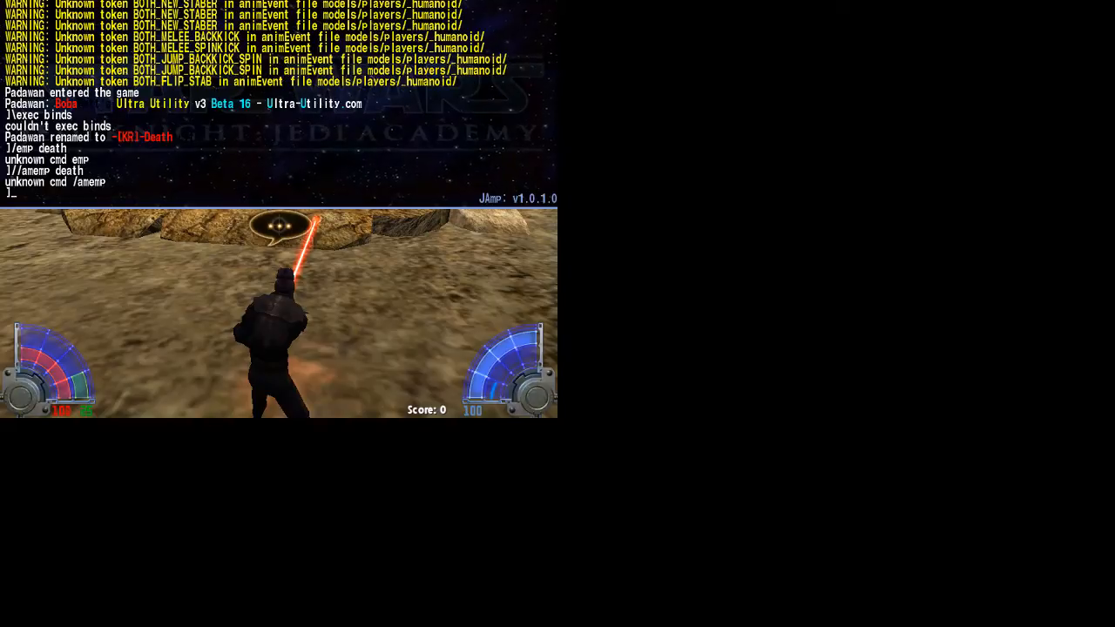
Quit Jedi Academy through the Escape menu's Exit, Quit Program, and confirm with Yes
key("Escape")
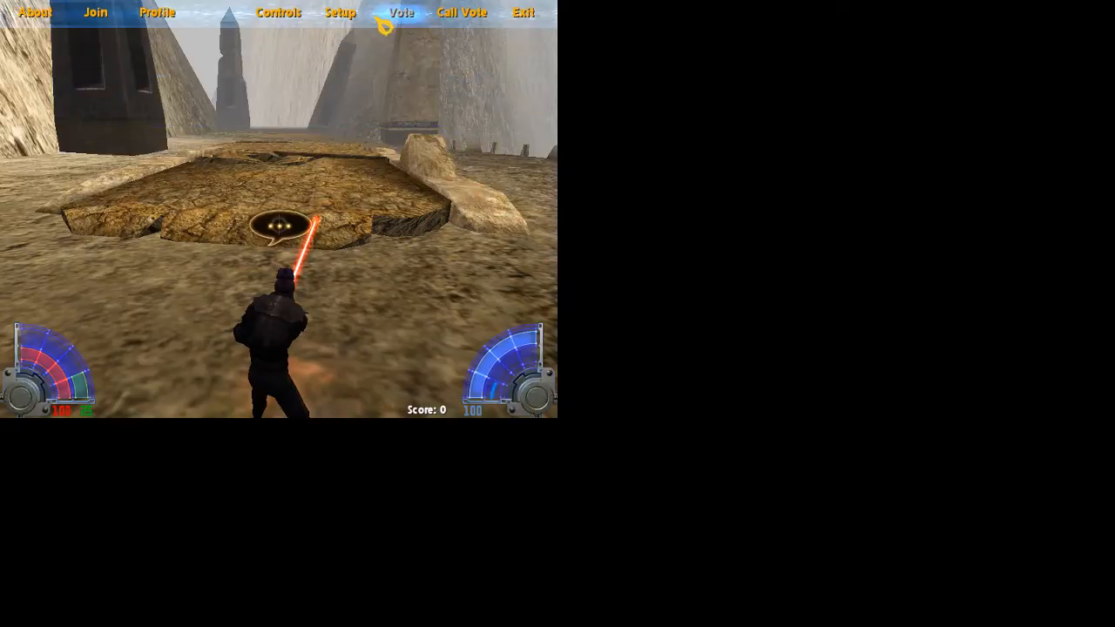
left_click(523, 13)
left_click(496, 108)
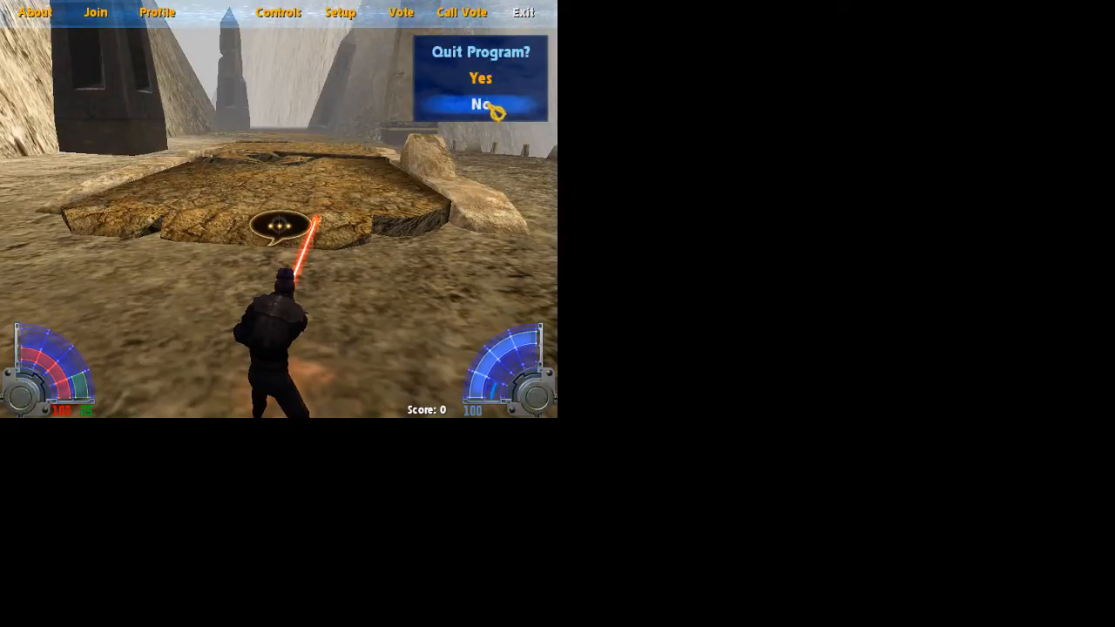
left_click(500, 84)
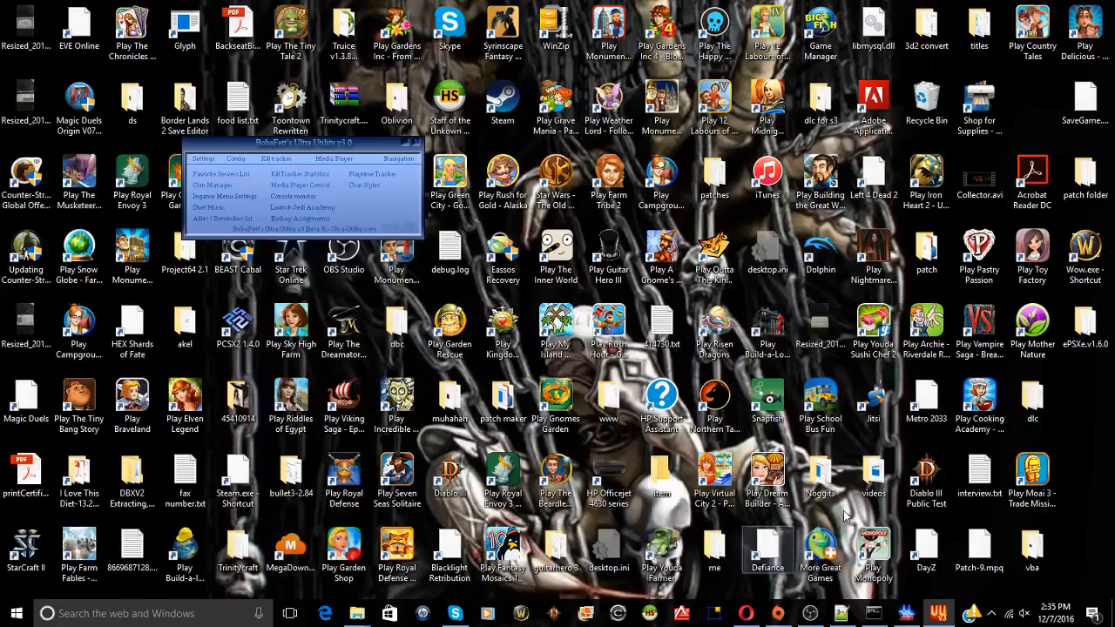
Stop and quit the dedicated server in the MP Console, then return to Notepad++ showing cmdleveldefs.cfg
left_click(906, 614)
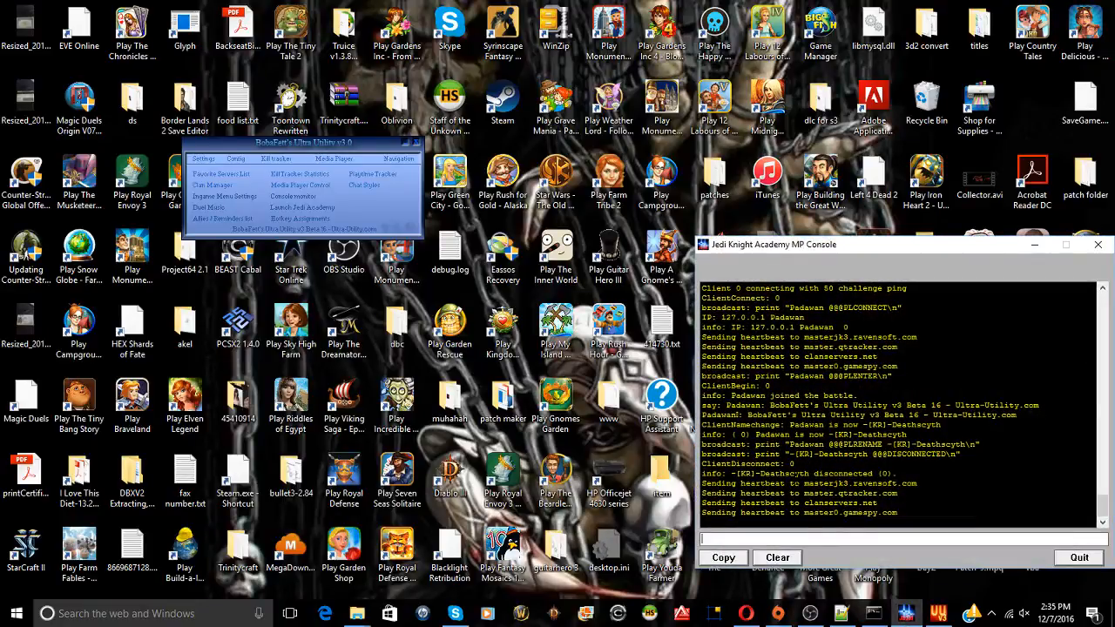
left_click_drag(702, 502, 723, 281)
left_click(887, 538)
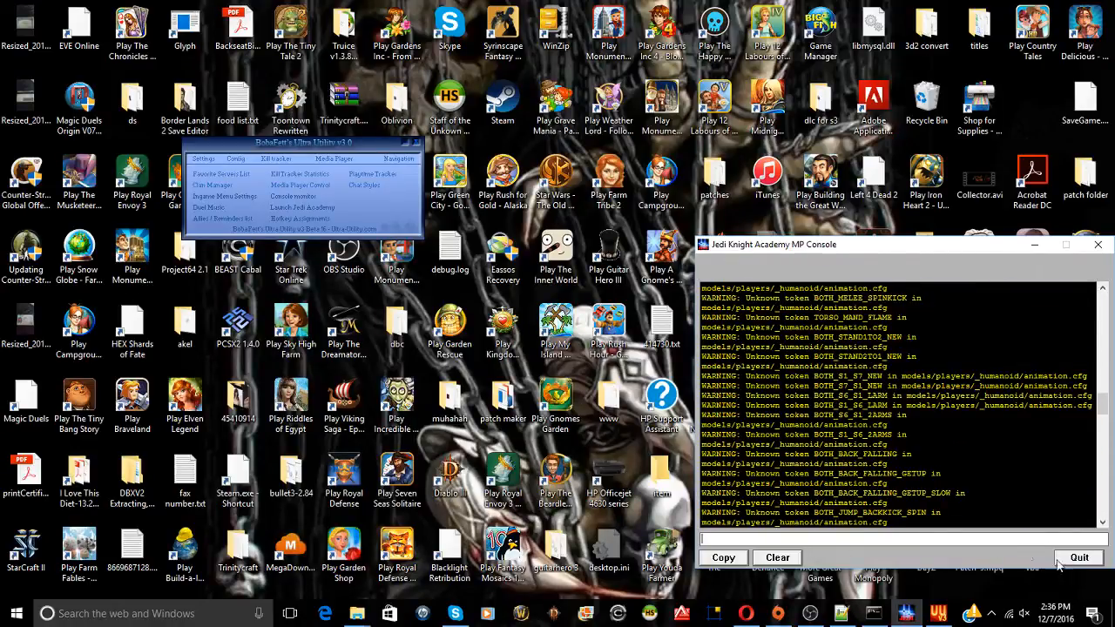
type("a")
key("Return")
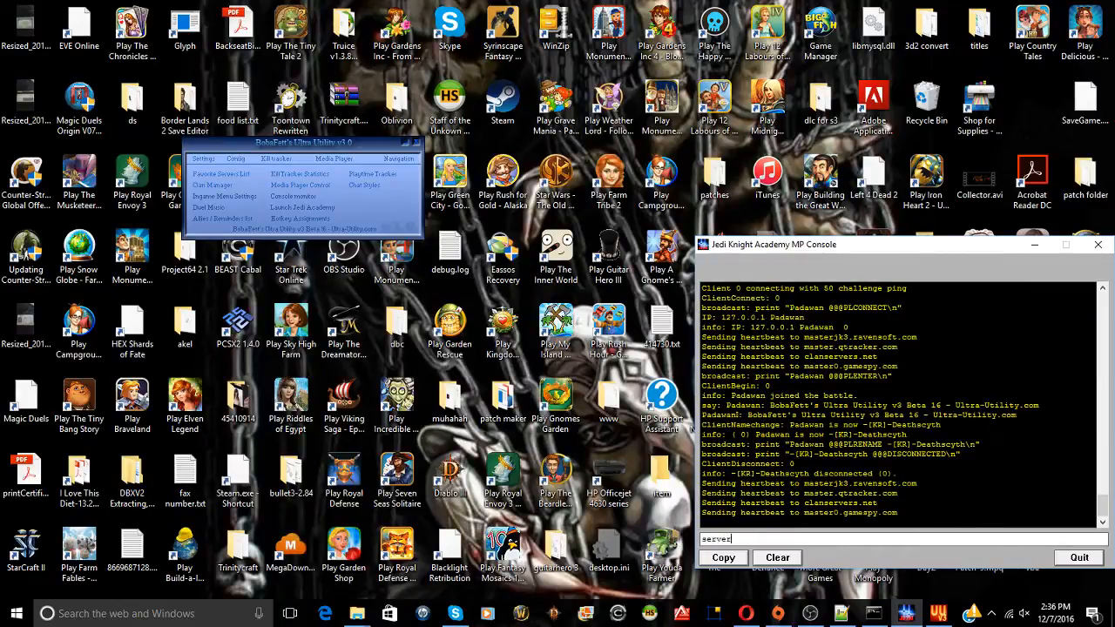
key("Return")
left_click(1080, 554)
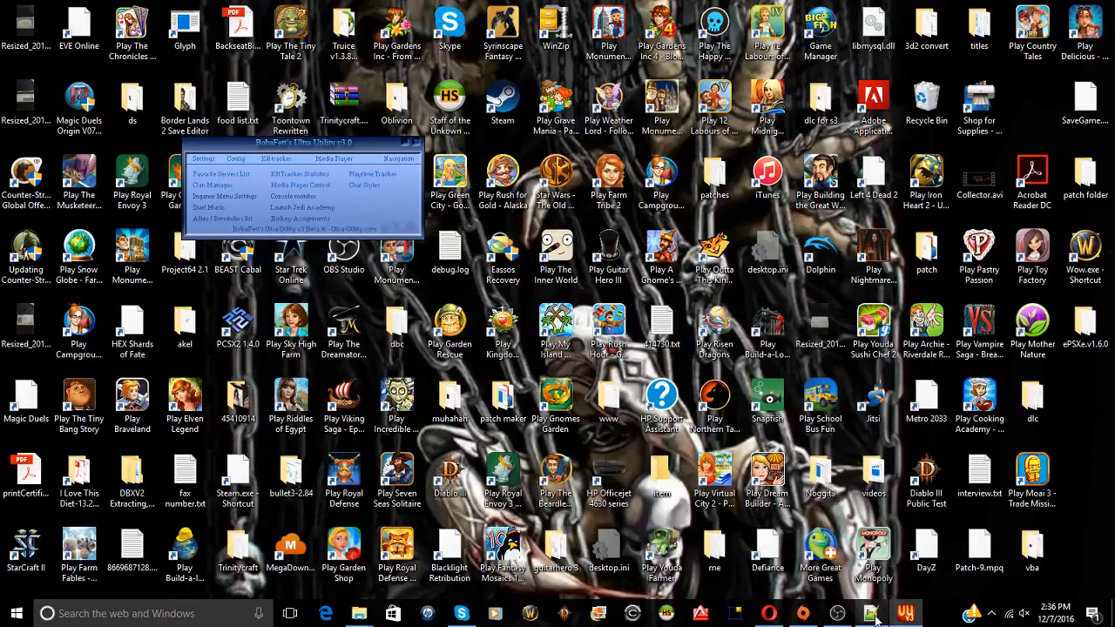
left_click(871, 614)
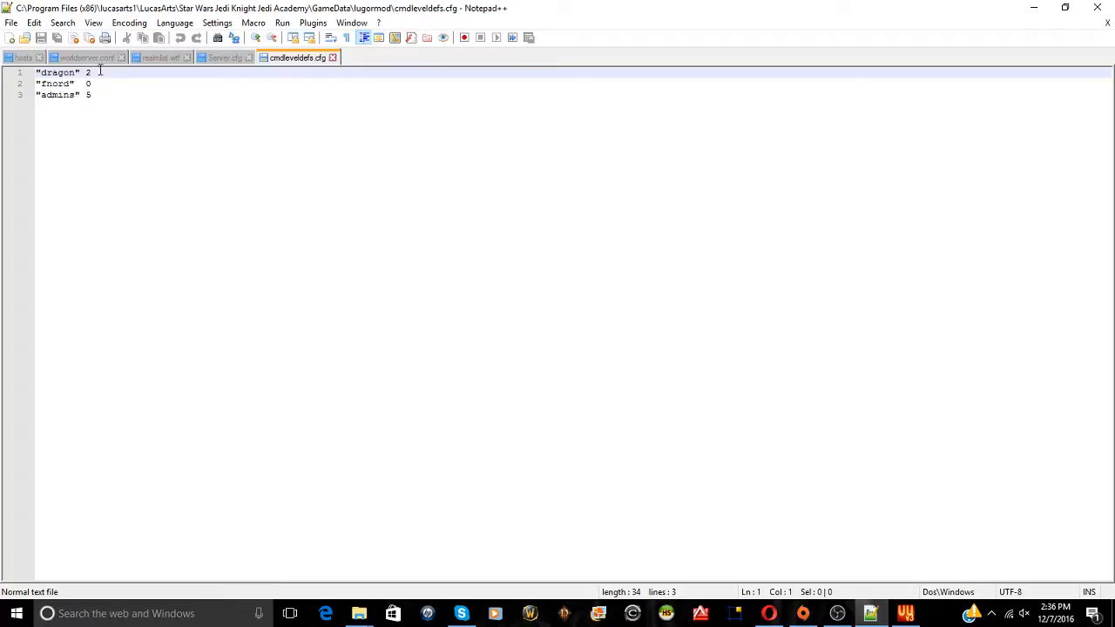
Switch to Server.cfg and search it for 'login', which finds nothing
left_click(226, 58)
scroll(183, 207, "down", 7)
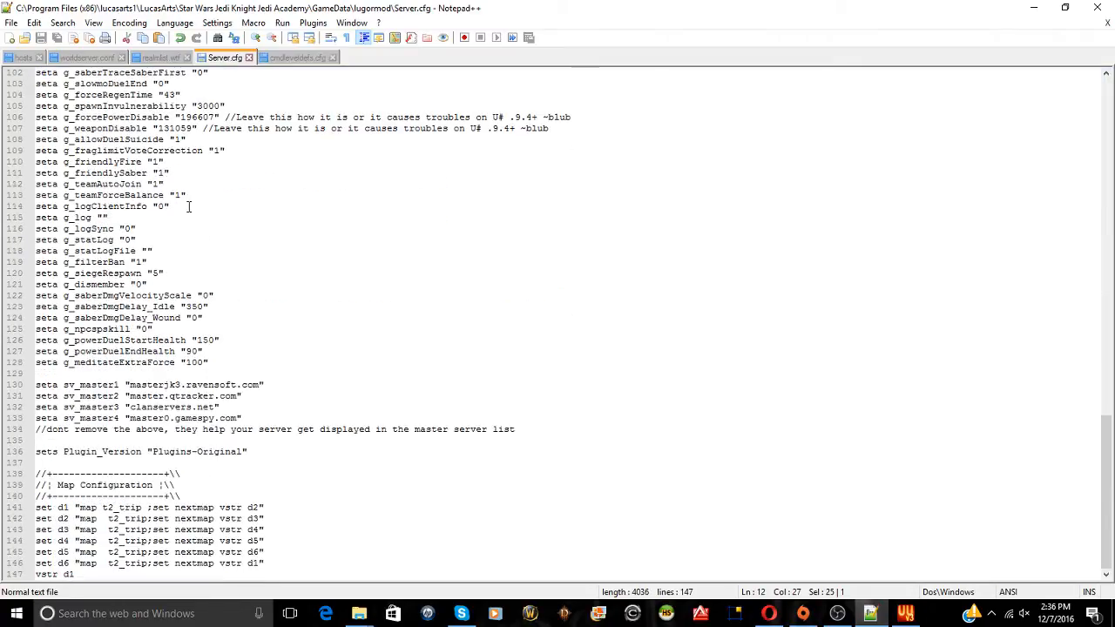
key("ctrl+f")
type("login")
key("Return")
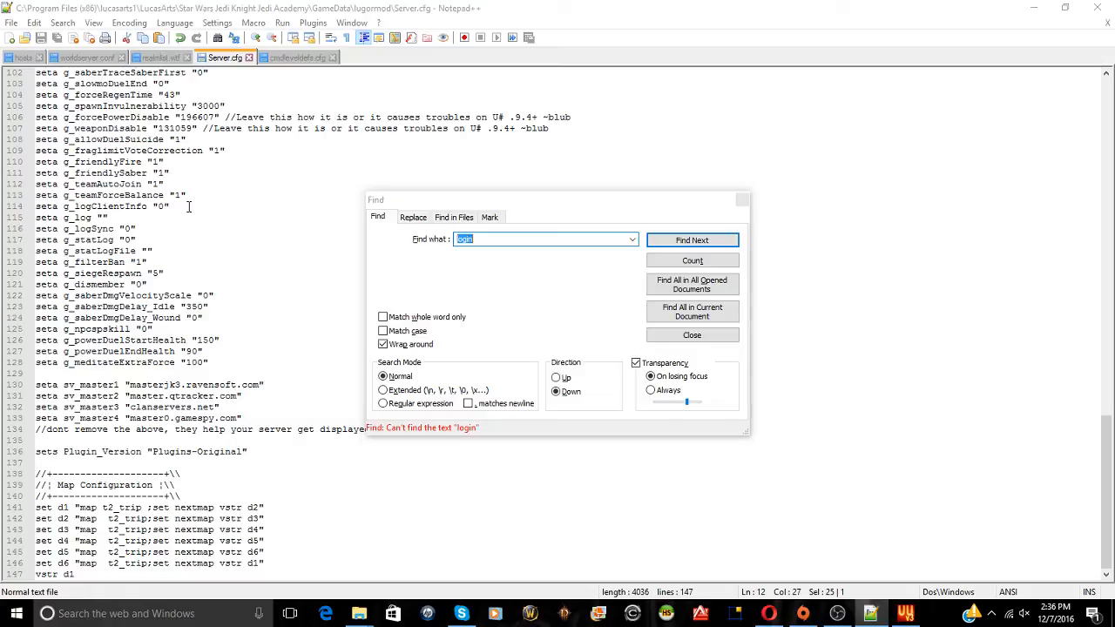
key("BackSpace")
Change g_allowNPC from "0" to "1" on line 84 of Server.cfg
scroll(83, 260, "up", 5)
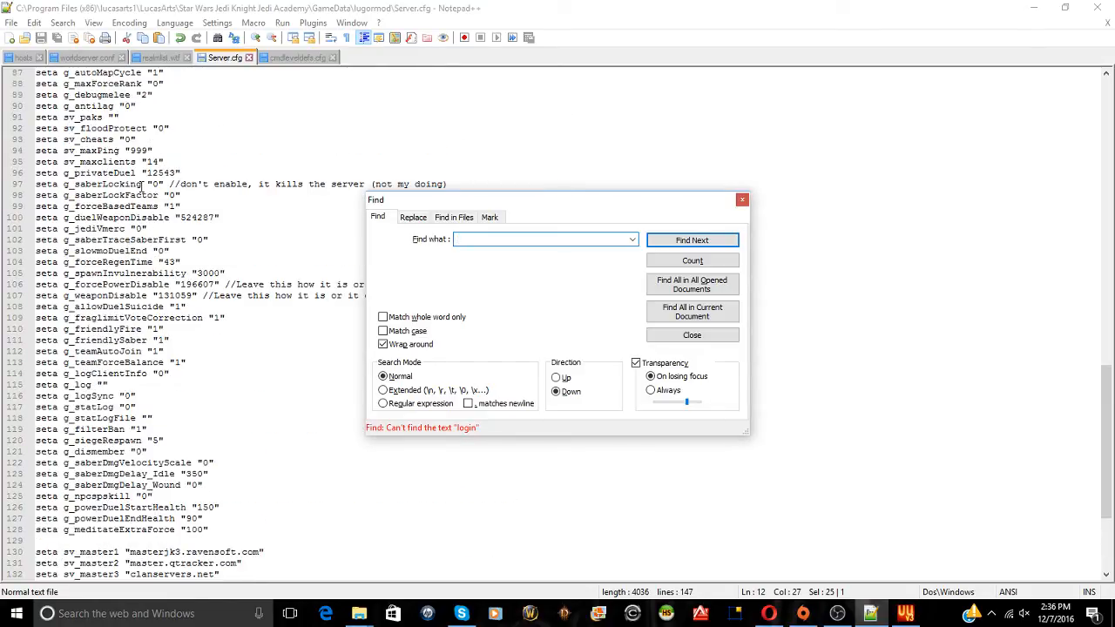
scroll(140, 186, "up", 1)
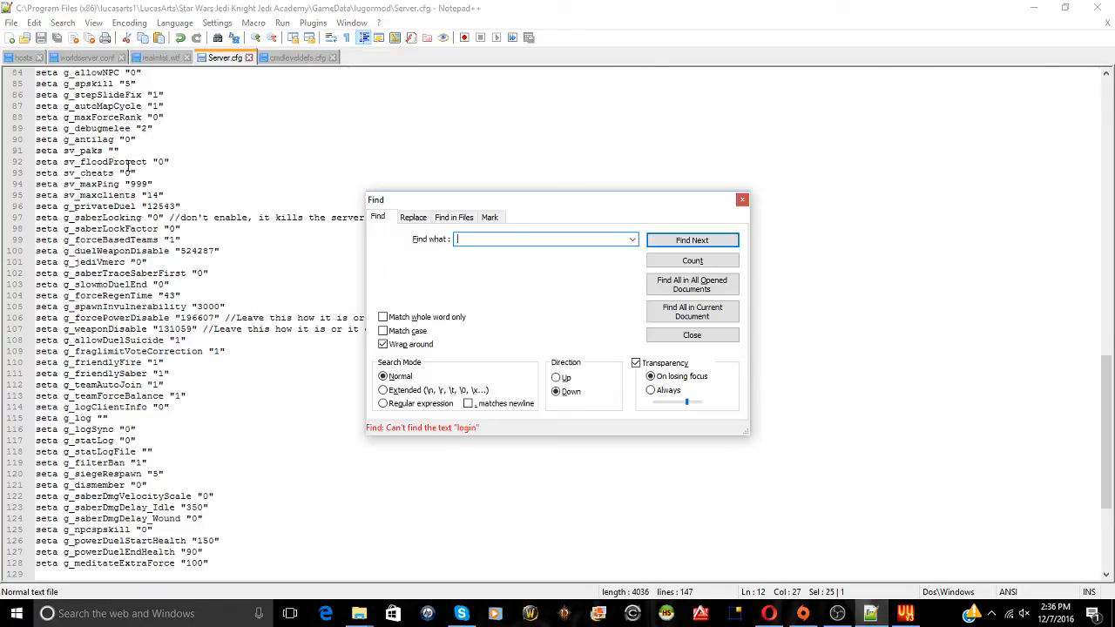
left_click_drag(136, 173, 35, 176)
scroll(105, 193, "up", 3)
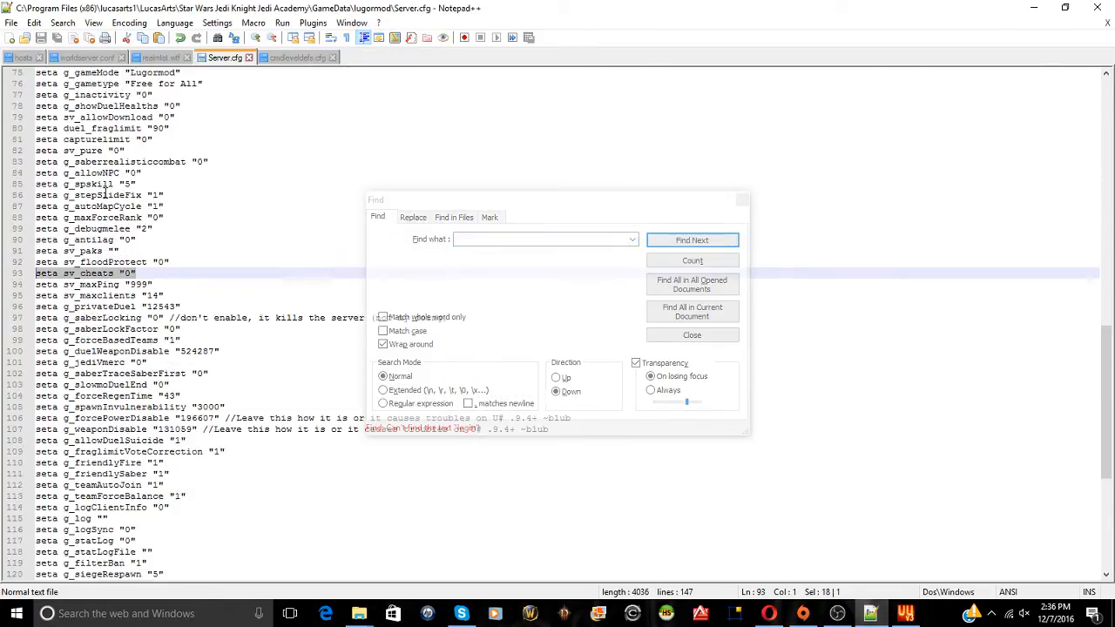
scroll(105, 193, "up", 1)
left_click(136, 208)
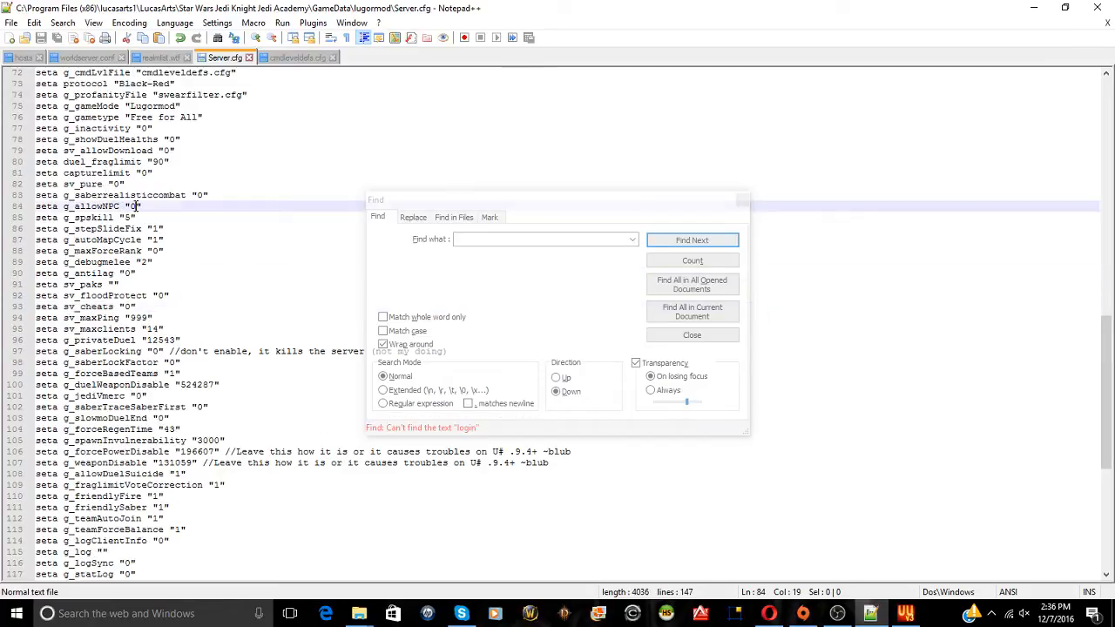
key("BackSpace")
type("1")
left_click(126, 184)
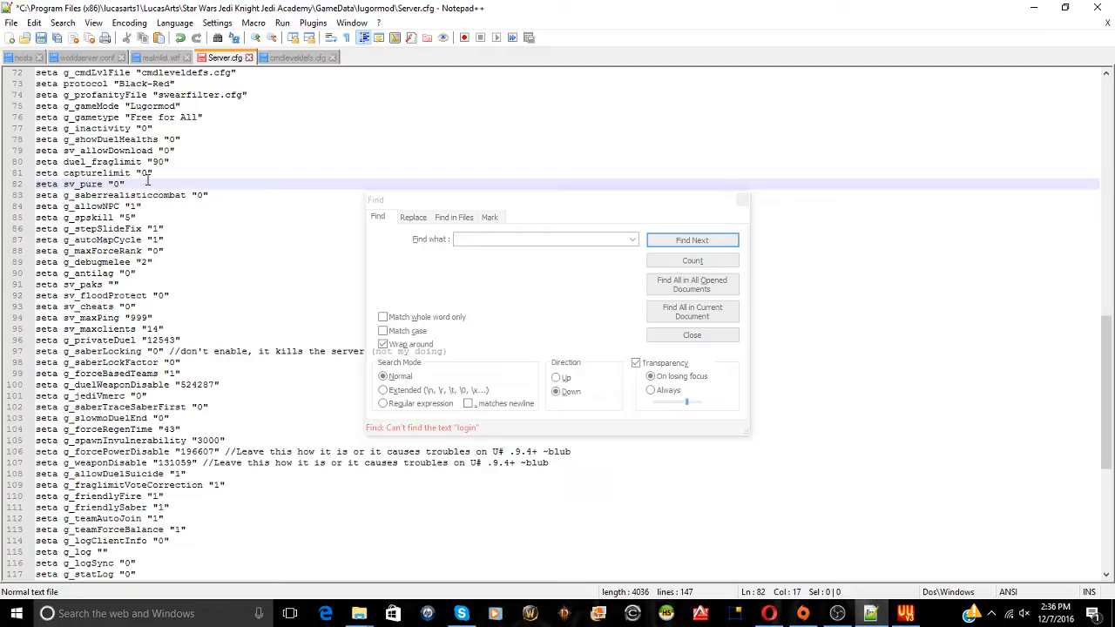
scroll(148, 180, "up", 4)
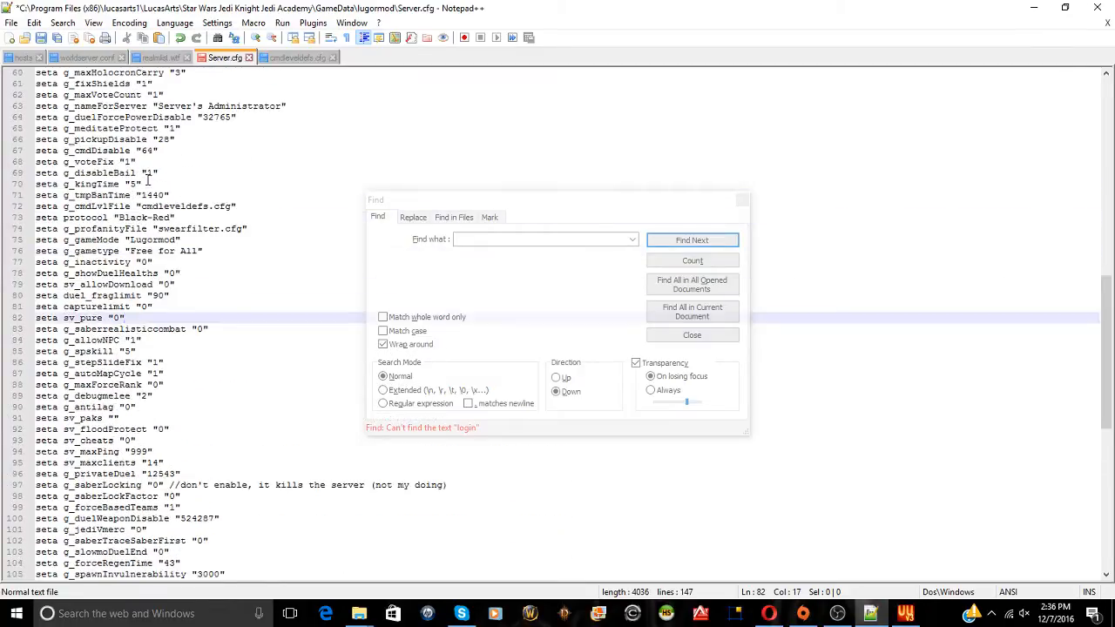
scroll(148, 180, "up", 12)
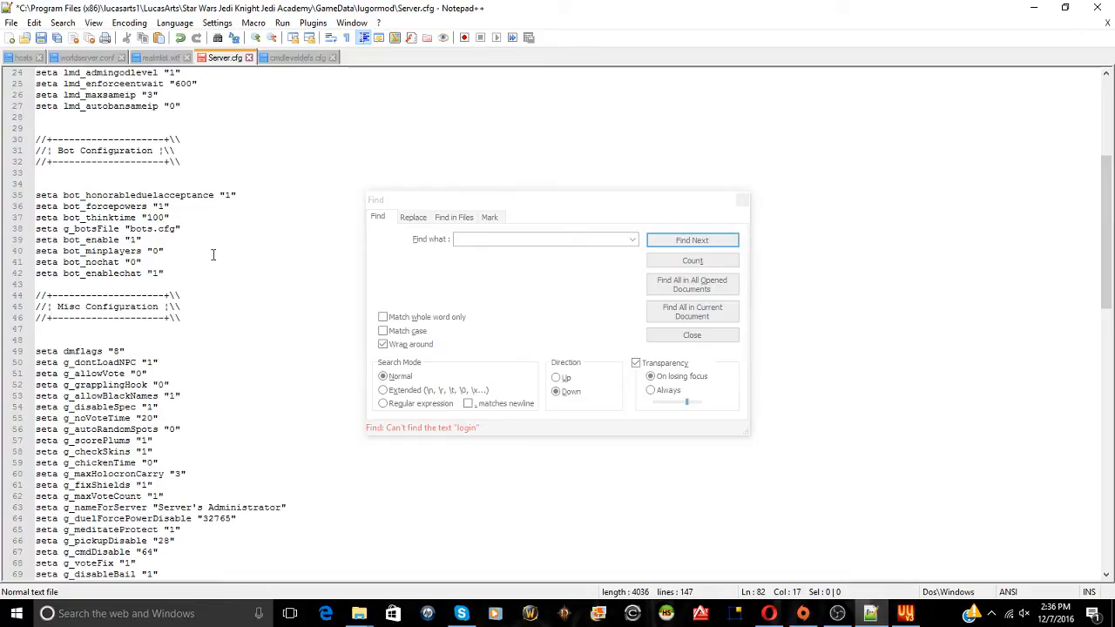
Set bot_minplayers to 4 and bot_nochat to 1 on line 41
double_click(154, 250)
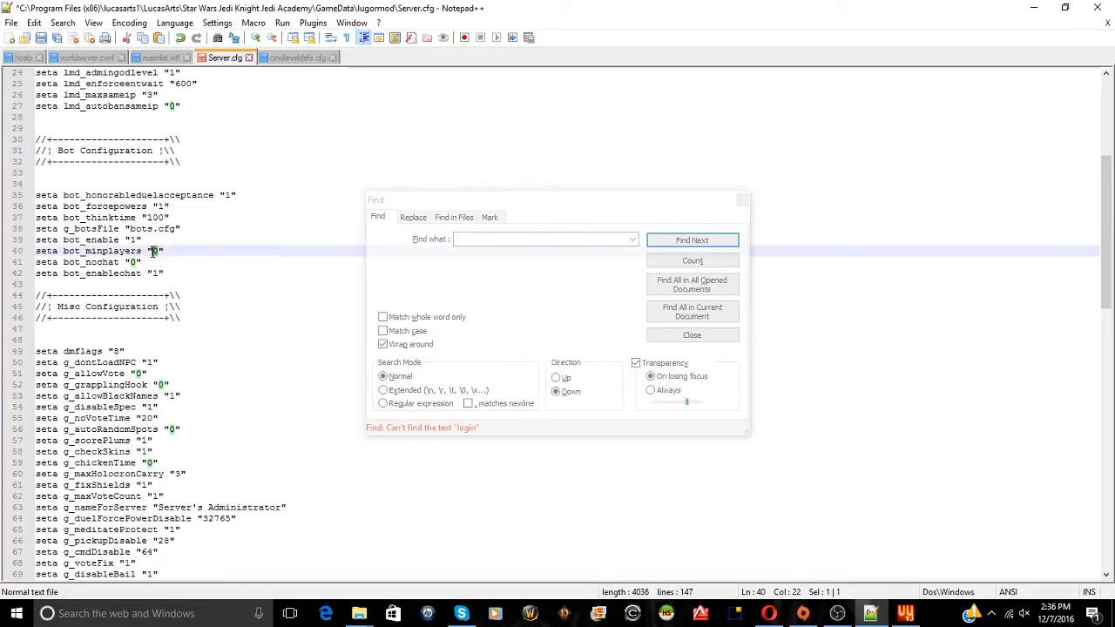
type("4")
left_click(209, 240)
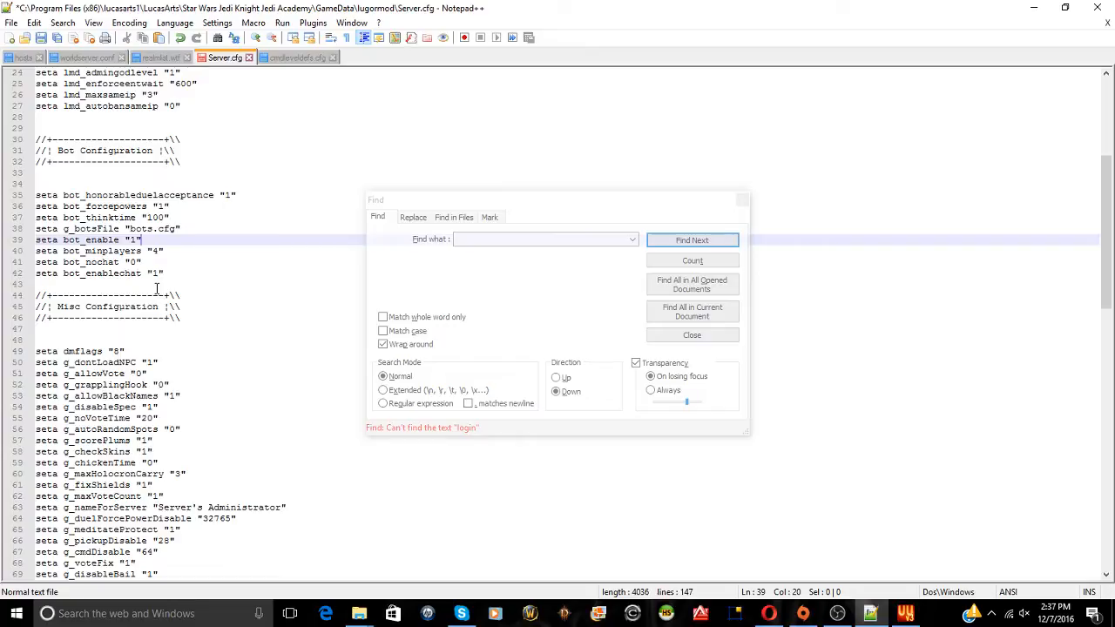
scroll(157, 288, "up", 3)
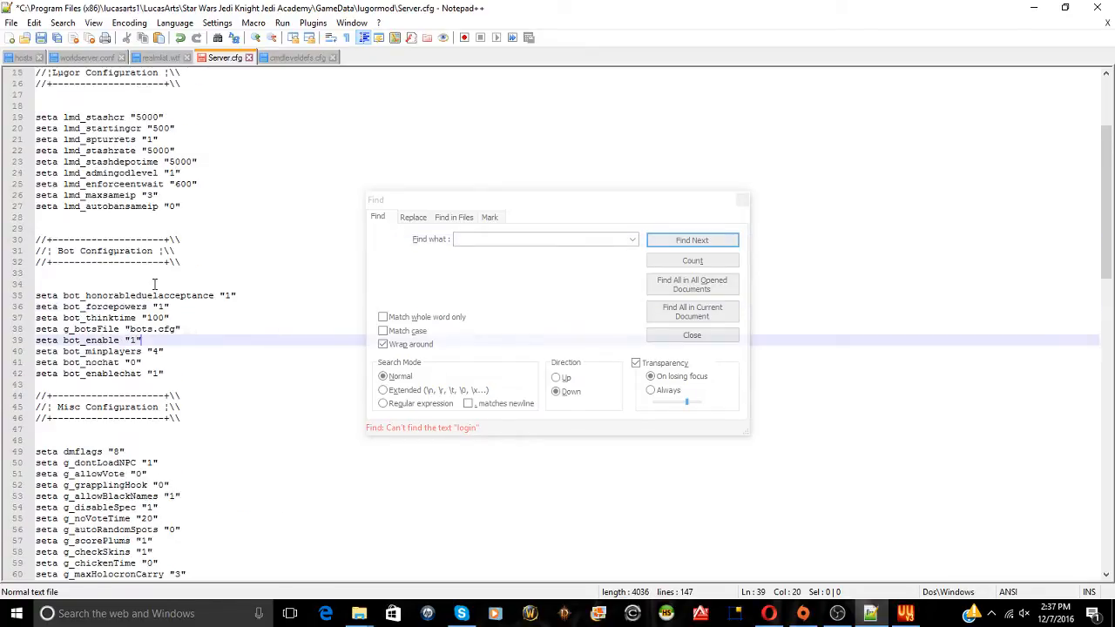
double_click(134, 363)
type("1")
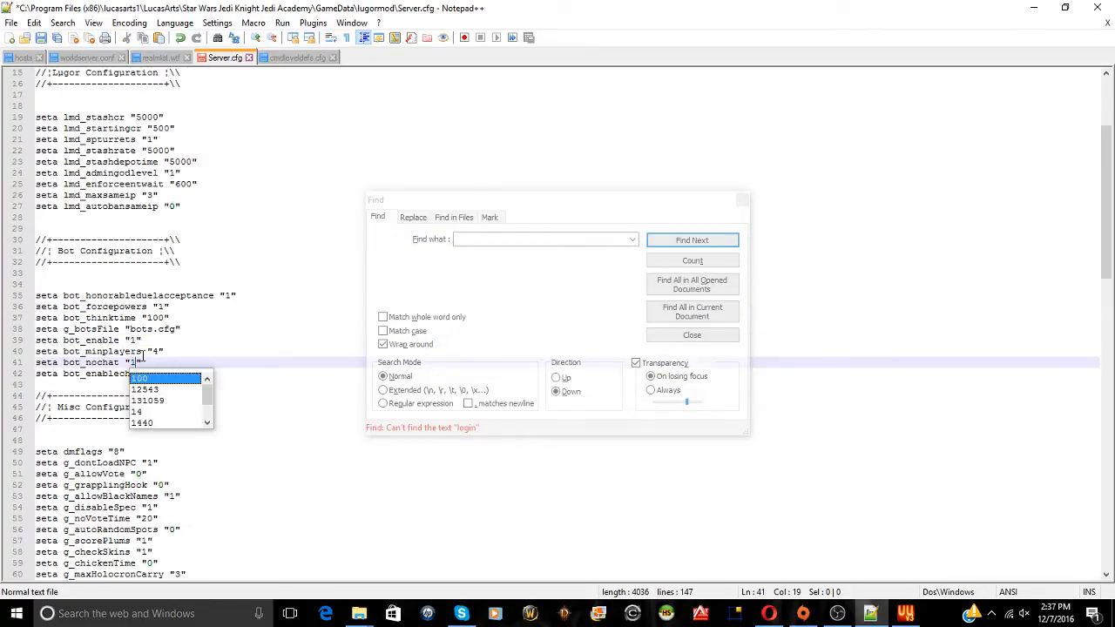
left_click(169, 351)
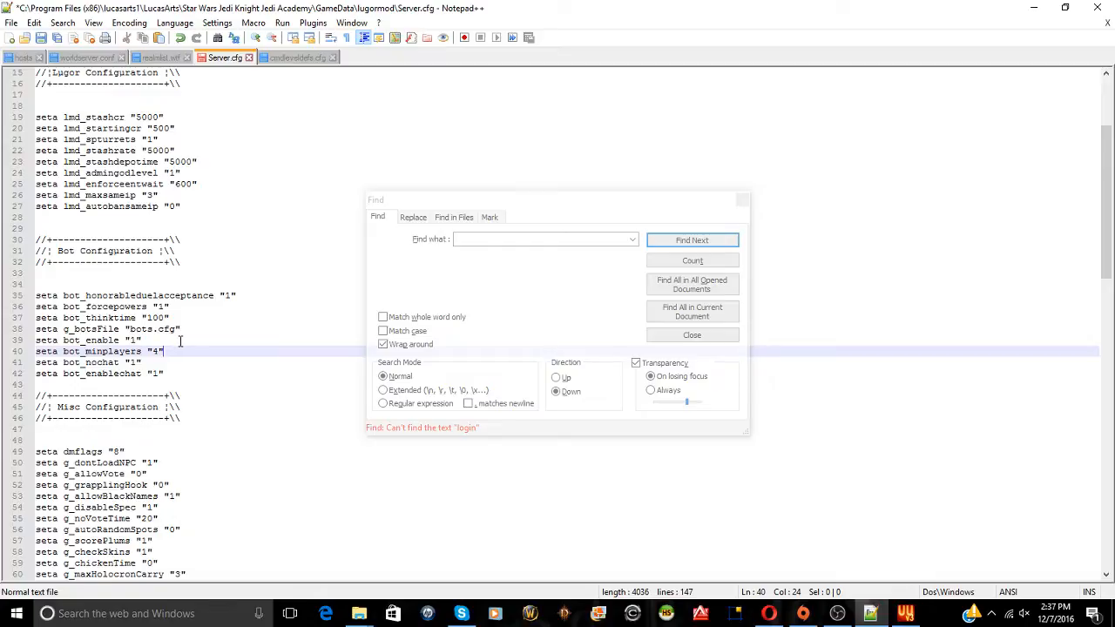
Review the lmd_maxsameip and lmd_autobansameip lines, save Server.cfg, and bring up cmdleveldefs.cfg
scroll(180, 340, "up", 2)
scroll(180, 340, "up", 3)
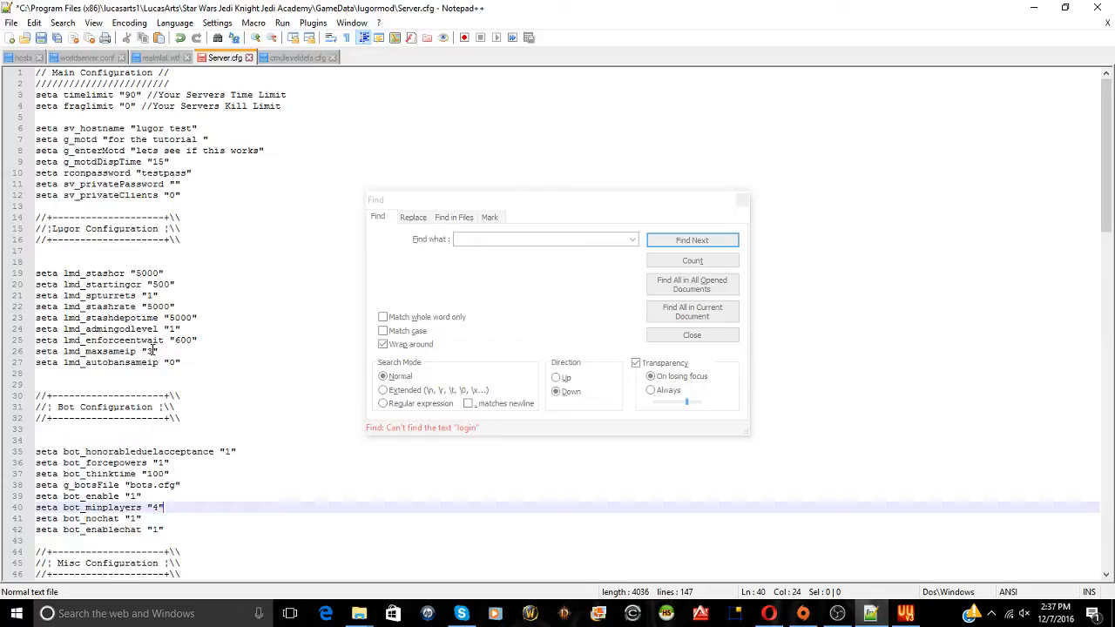
left_click_drag(166, 351, 31, 357)
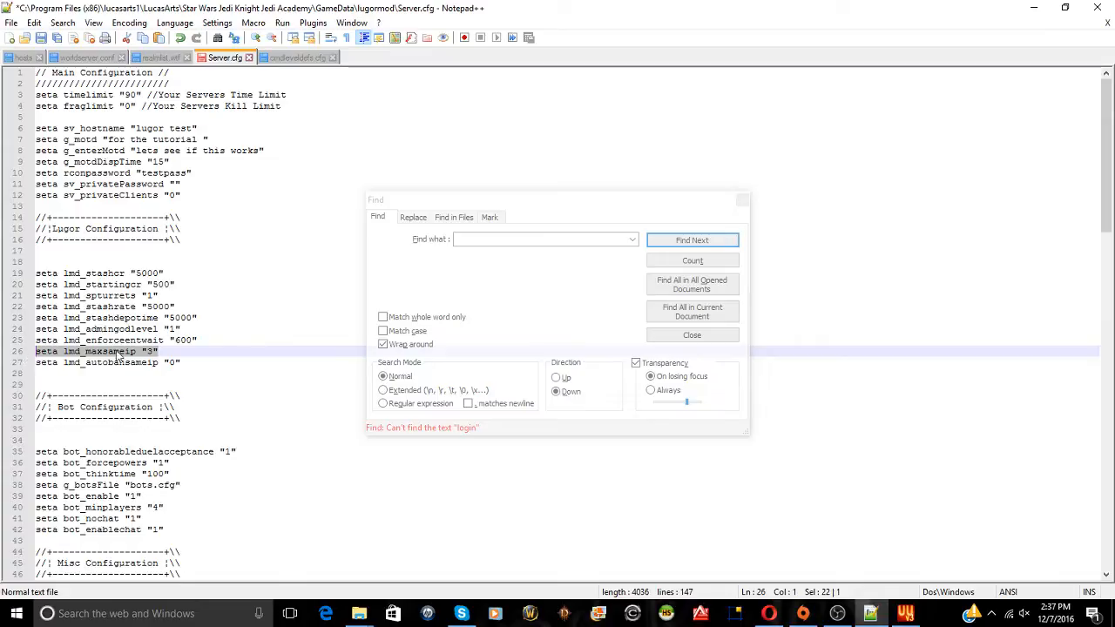
left_click_drag(181, 363, 14, 362)
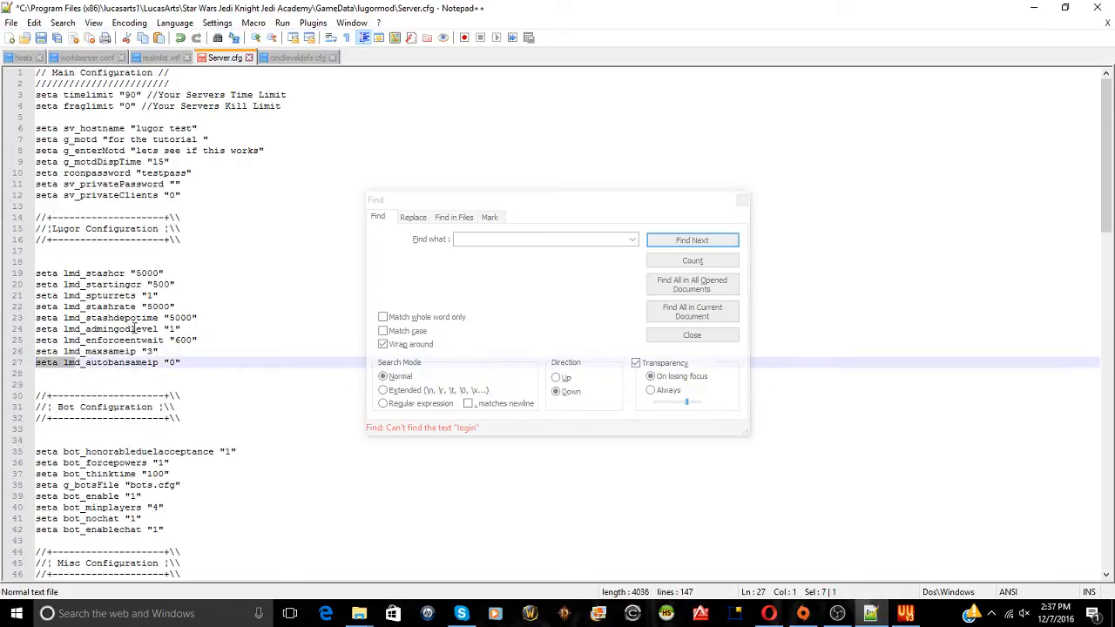
scroll(132, 328, "down", 5)
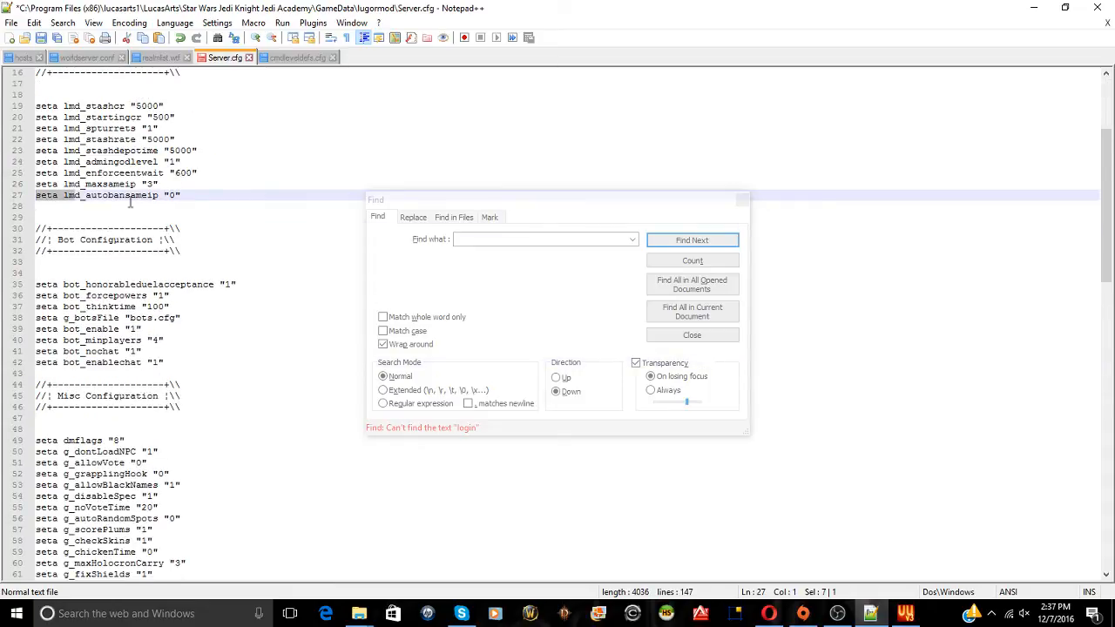
scroll(160, 218, "up", 5)
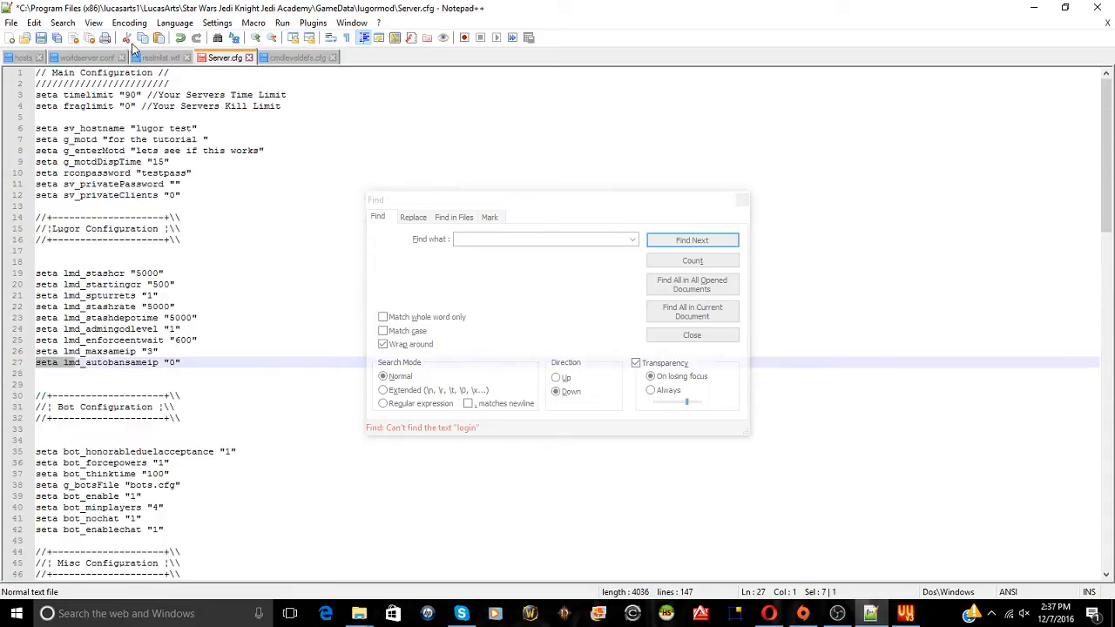
left_click(41, 38)
left_click(297, 57)
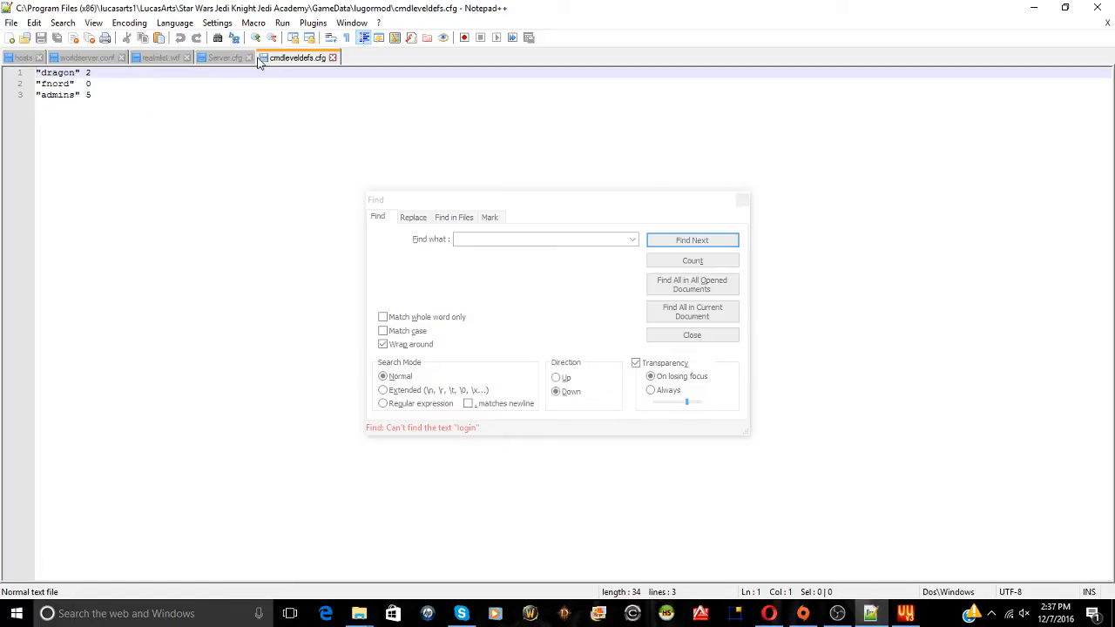
From the GameData window's base folder, open bots.cfg with Edit with Notepad++
left_click(1034, 7)
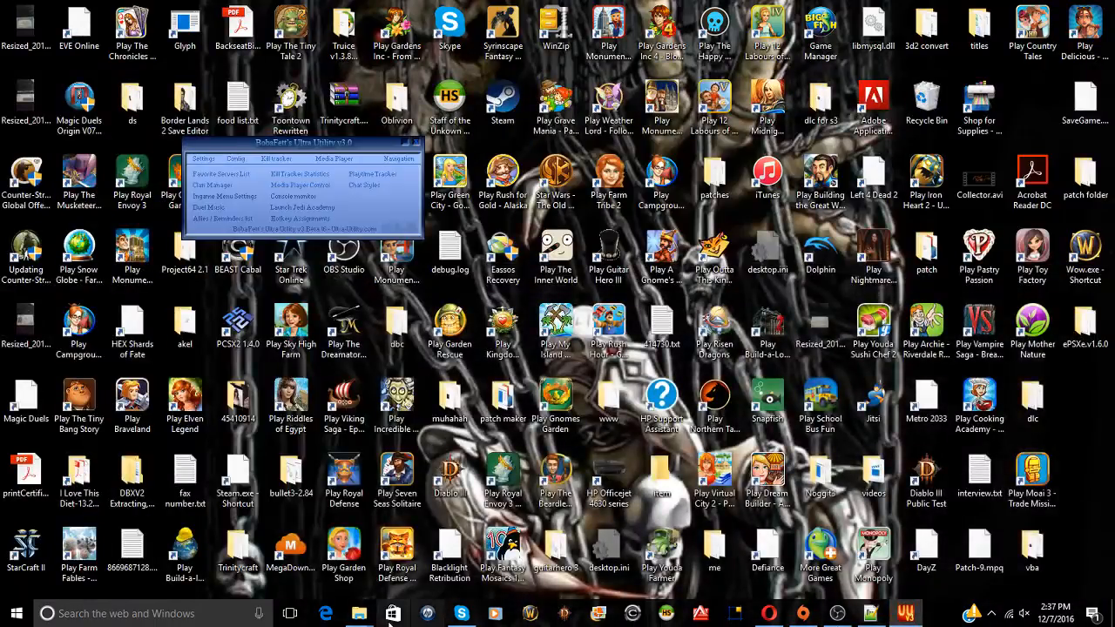
mouse_move(357, 620)
left_click(312, 562)
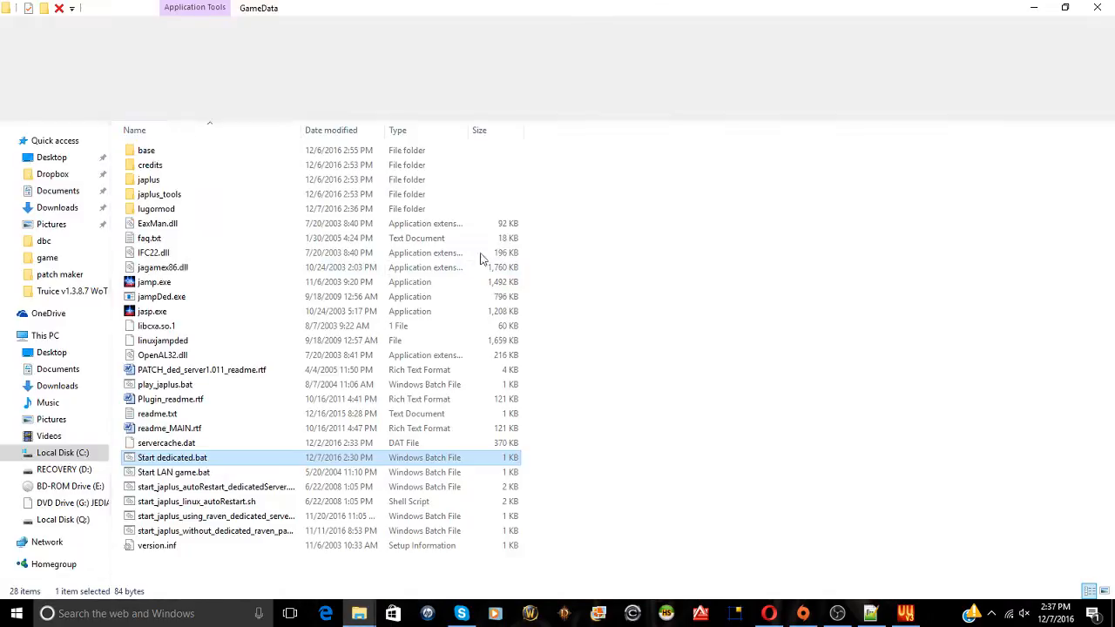
double_click(168, 150)
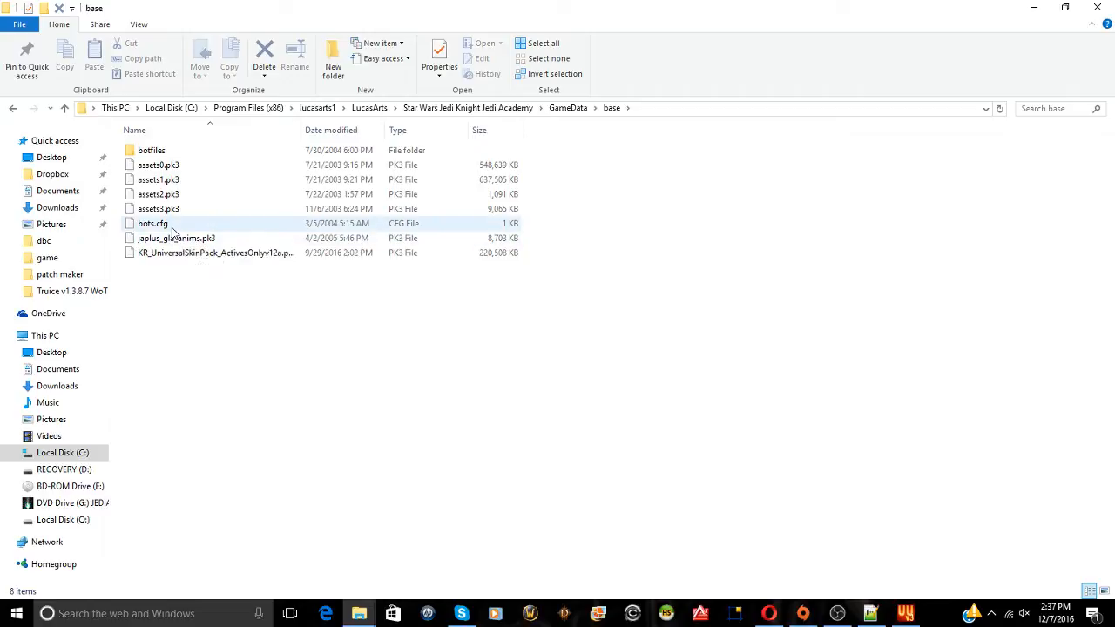
right_click(173, 232)
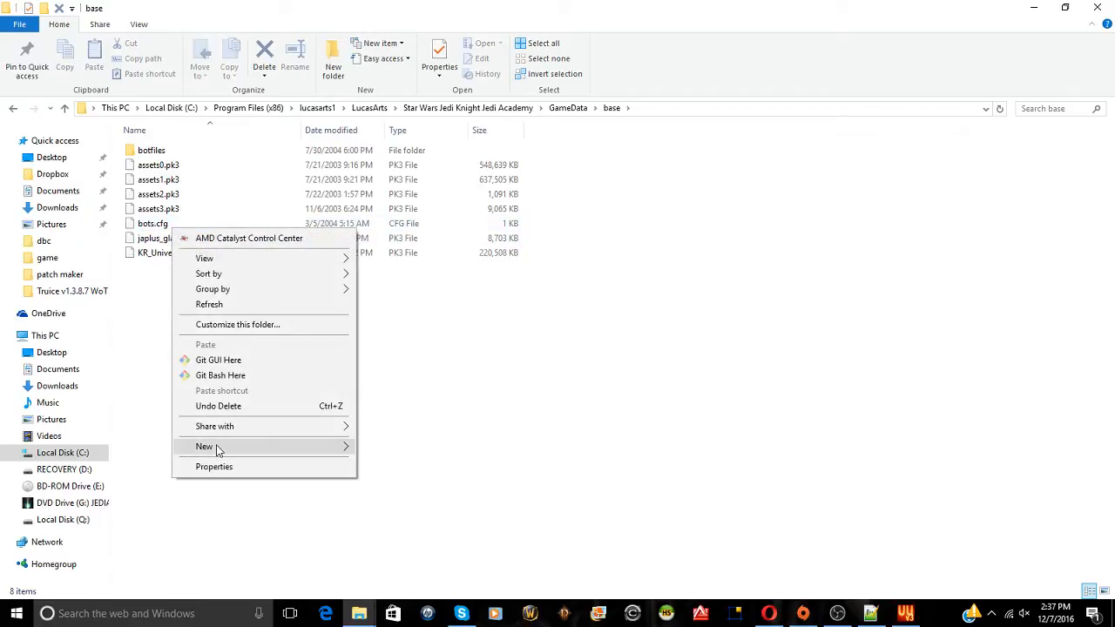
left_click(157, 227)
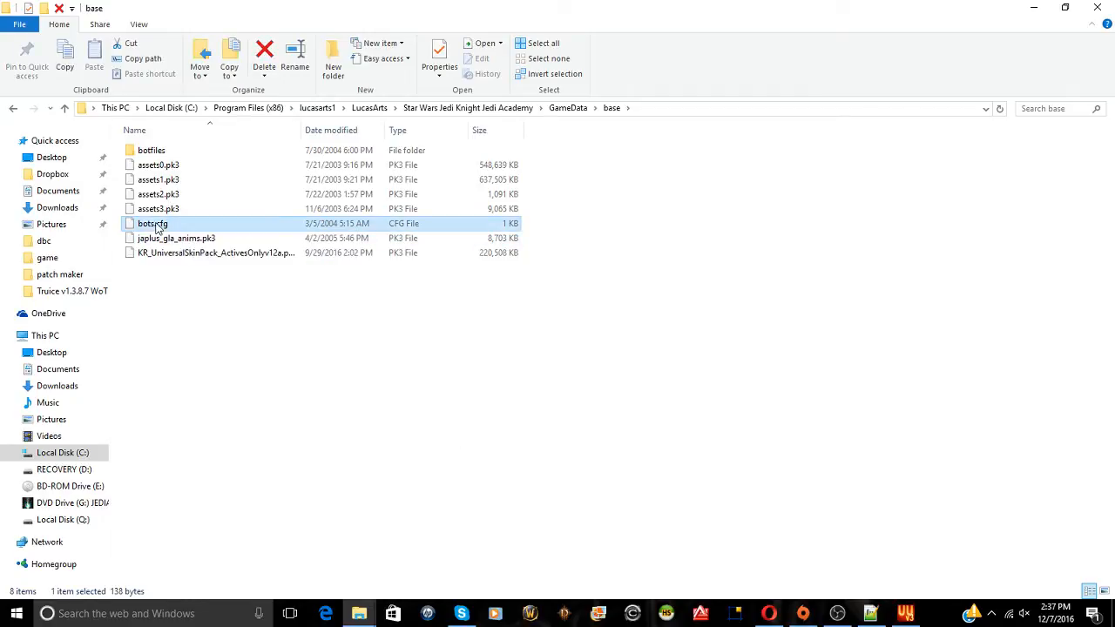
right_click(157, 226)
left_click(201, 247)
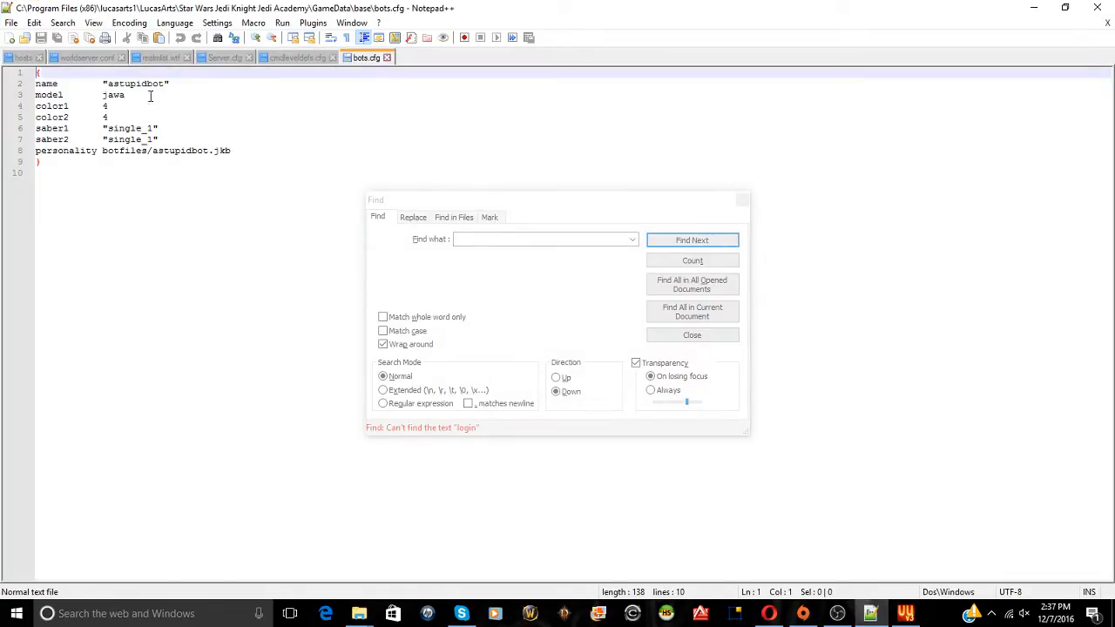
Replace the model jawa with kyle on line 3 of bots.cfg, save, and close Notepad++
left_click_drag(108, 84, 162, 85)
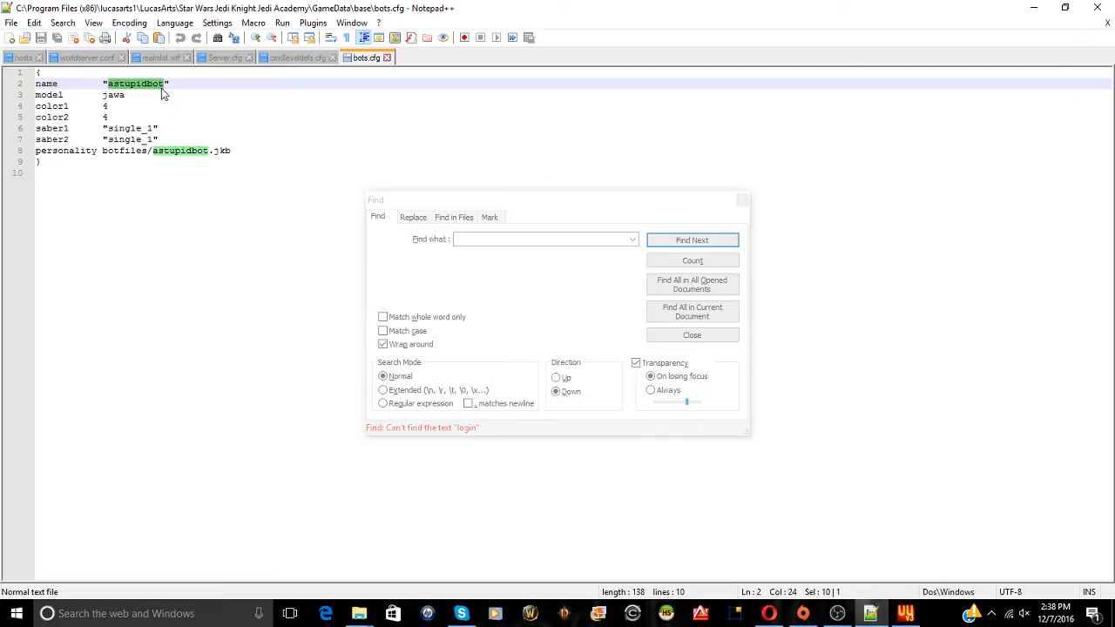
left_click(67, 237)
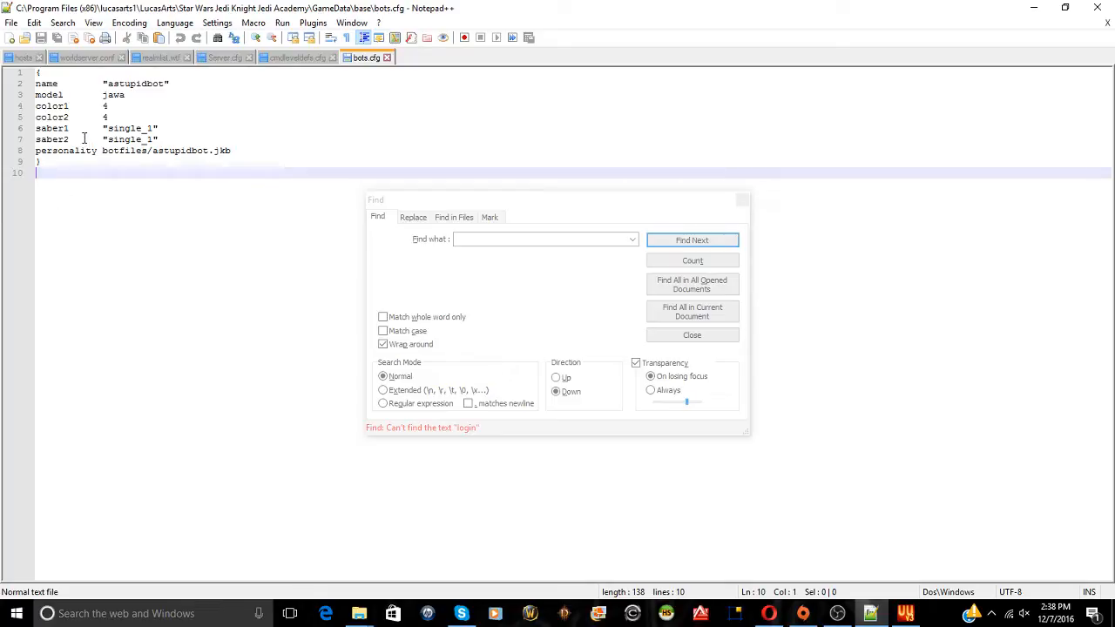
left_click_drag(102, 94, 149, 89)
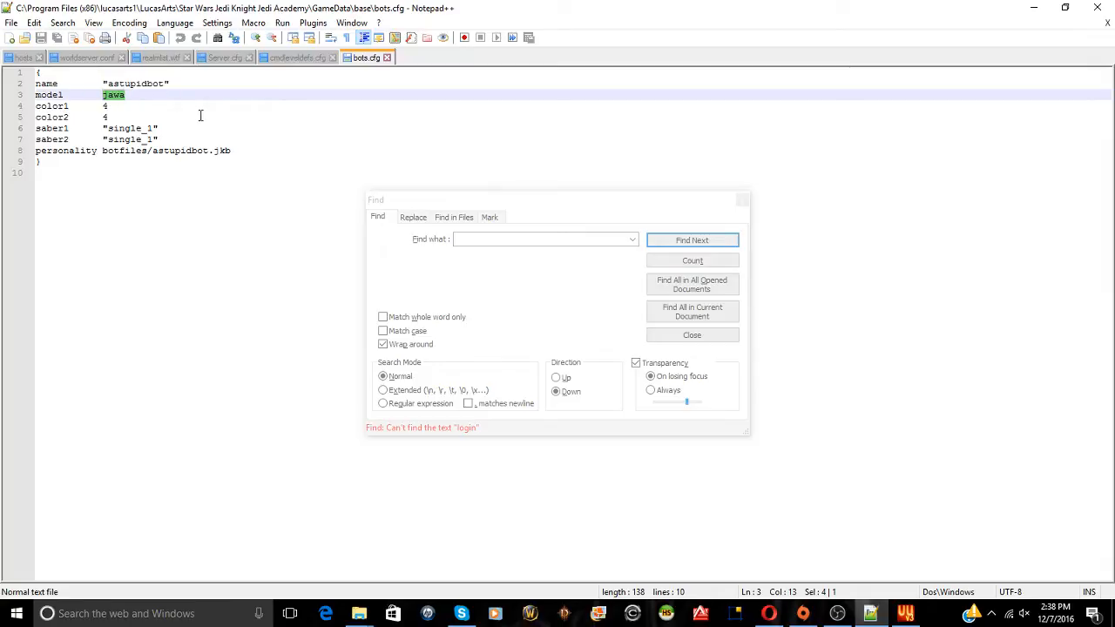
type("kyle")
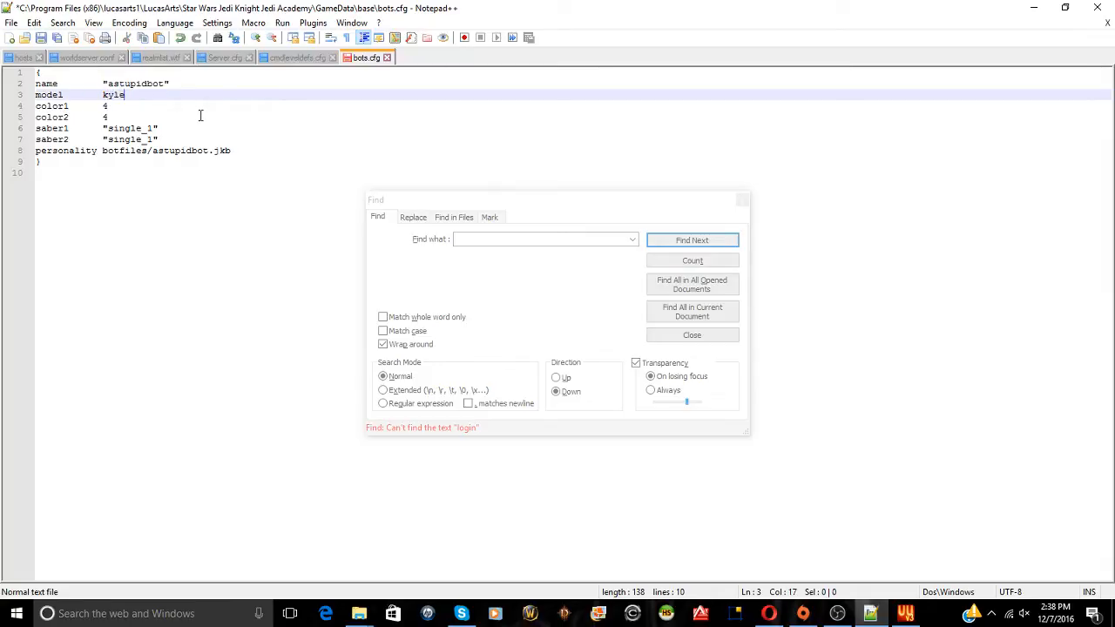
left_click(104, 116)
left_click(104, 95)
left_click(41, 37)
left_click(1097, 7)
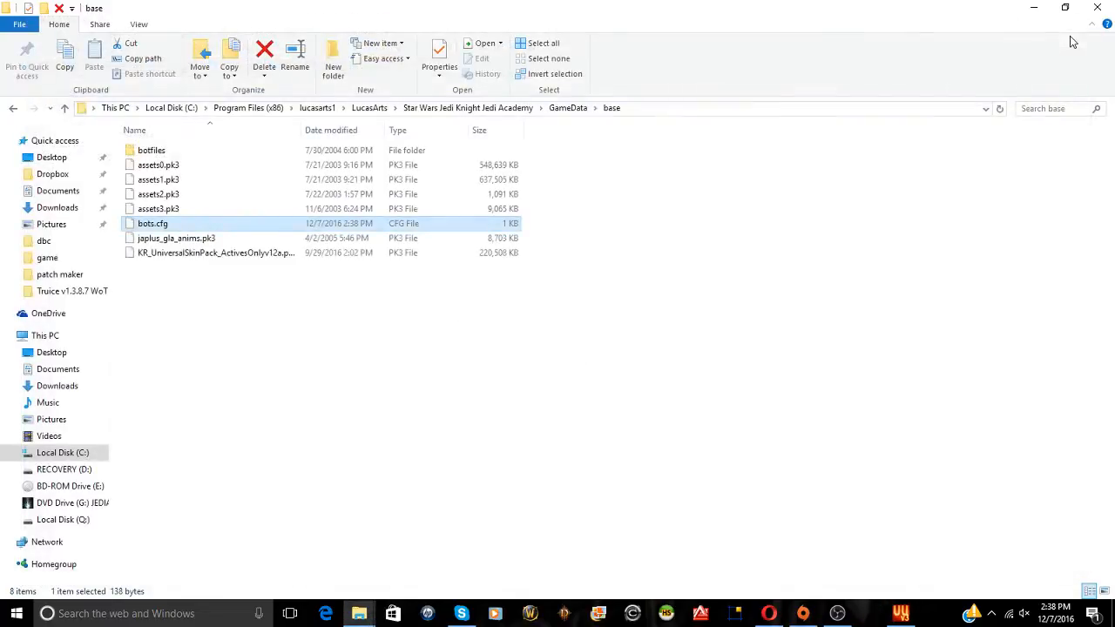
Check astupidbot.jkb in botfiles, go back to GameData, and run Start LAN game.bat
double_click(186, 152)
left_click(195, 157)
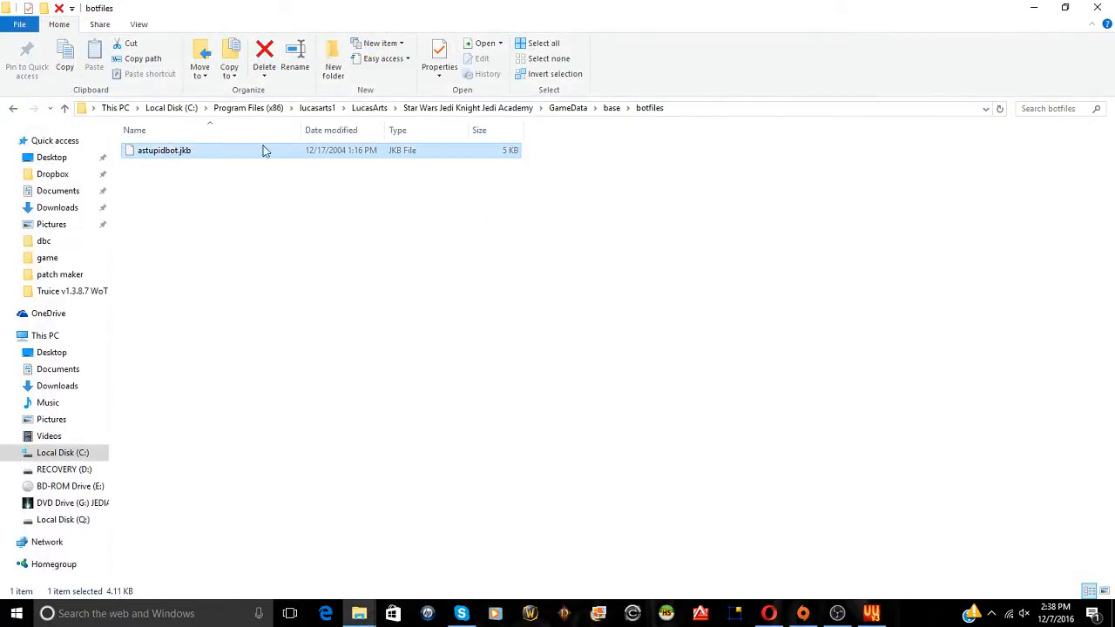
left_click(13, 108)
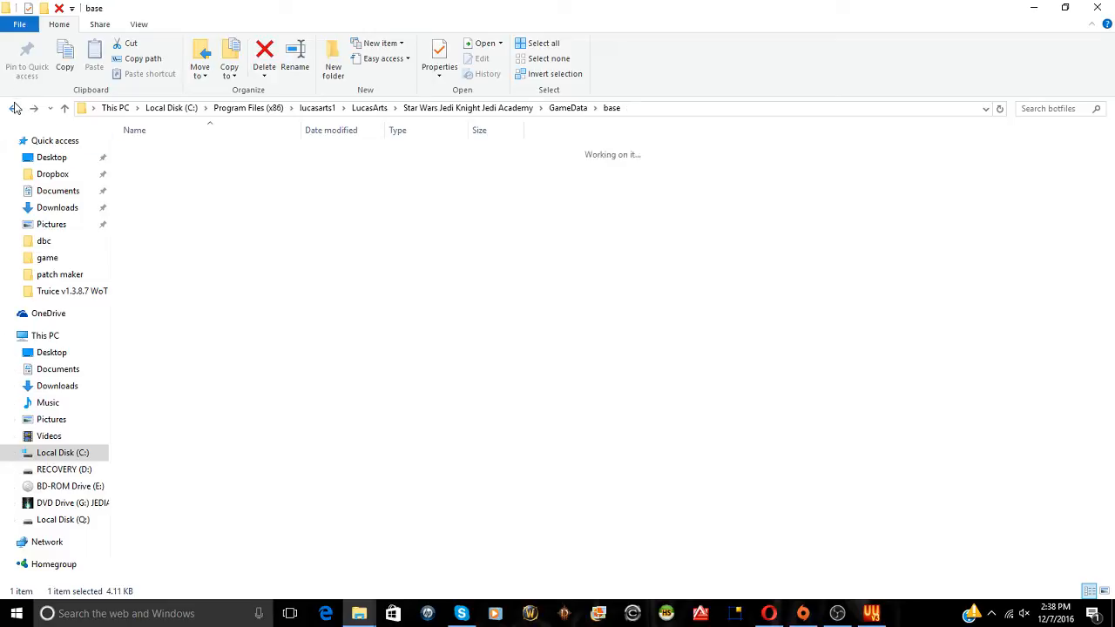
left_click(13, 108)
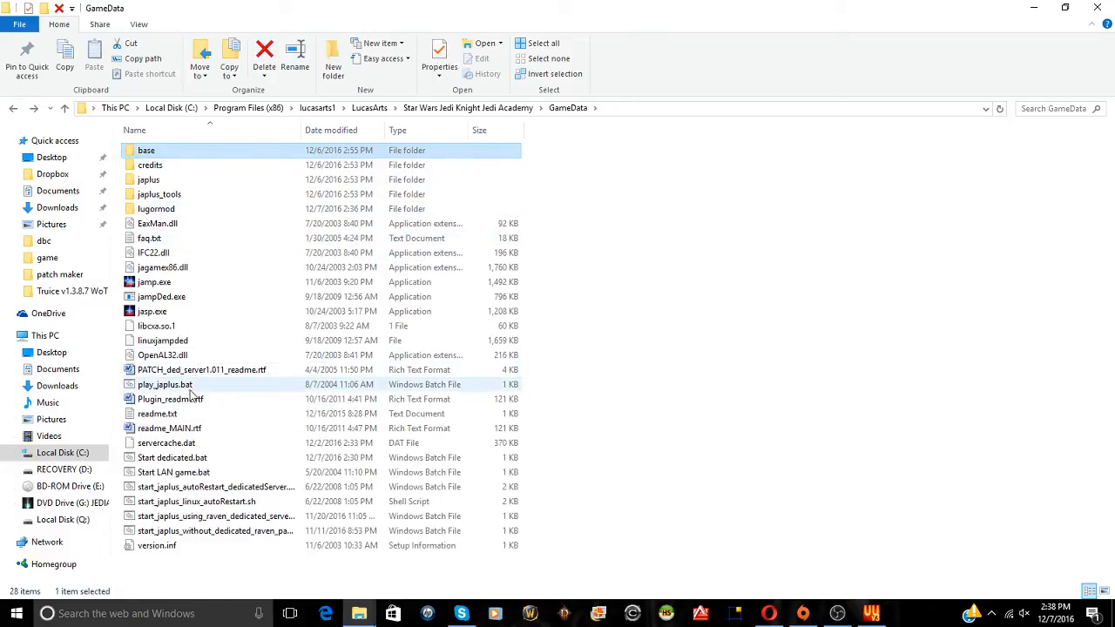
double_click(188, 475)
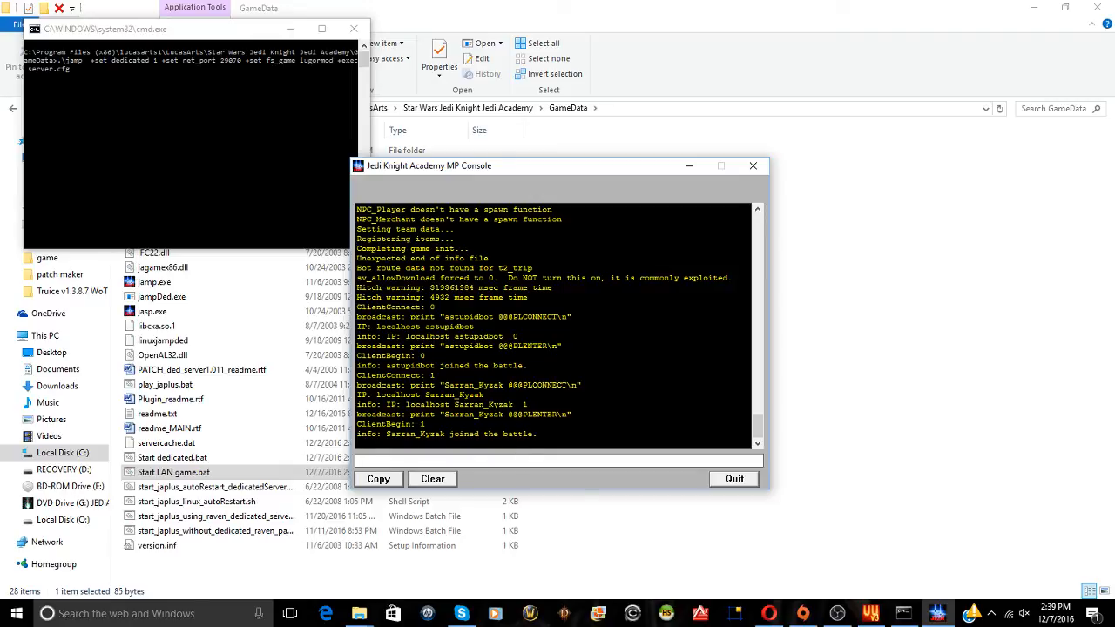
Highlight the joined bot Sarran_Kyzak in the restarted server's log
left_click_drag(444, 415, 500, 415)
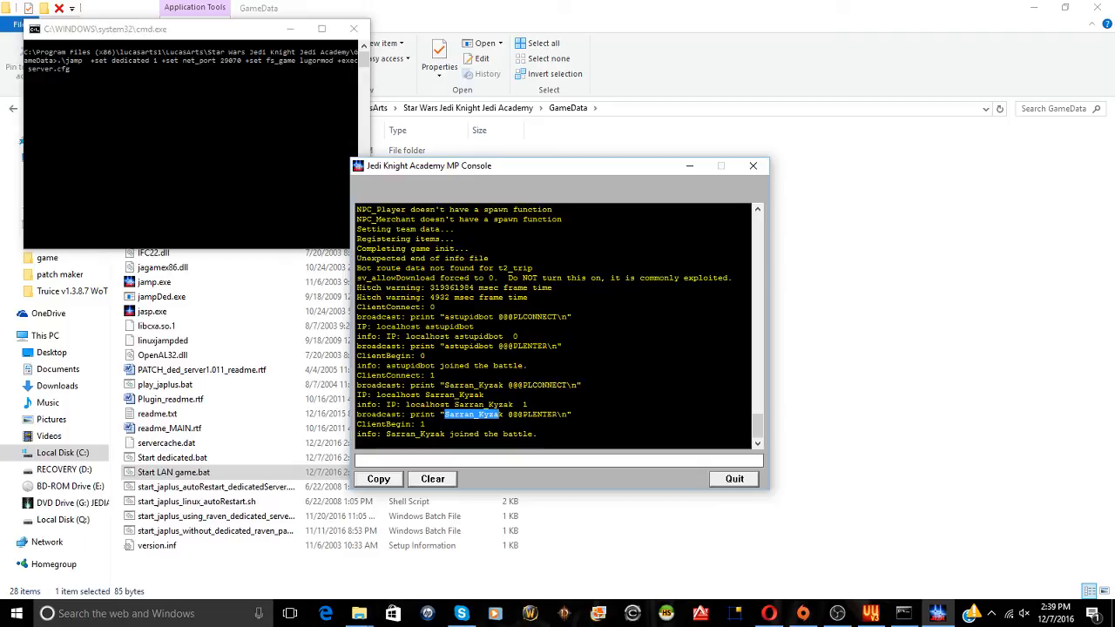